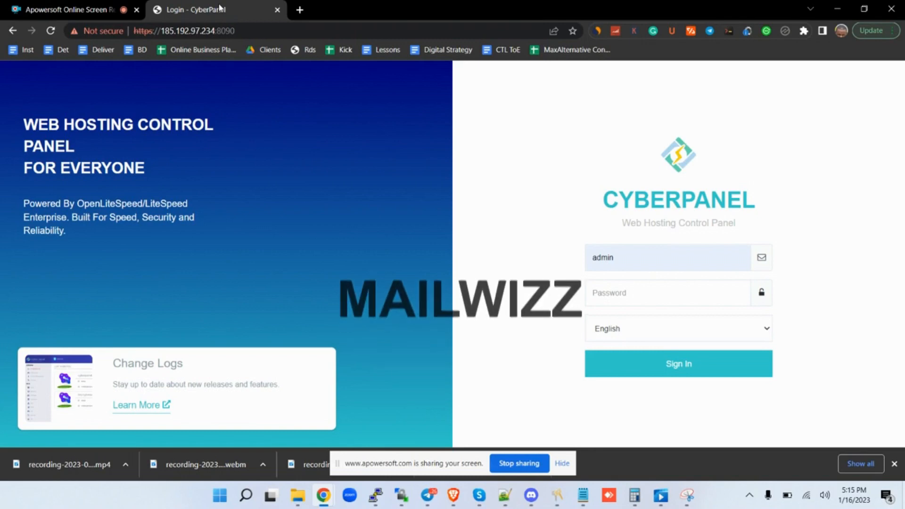
# Enter the account password and sign in to the CyberPanel dashboard
pyautogui.click(607, 293)
pyautogui.write('••')
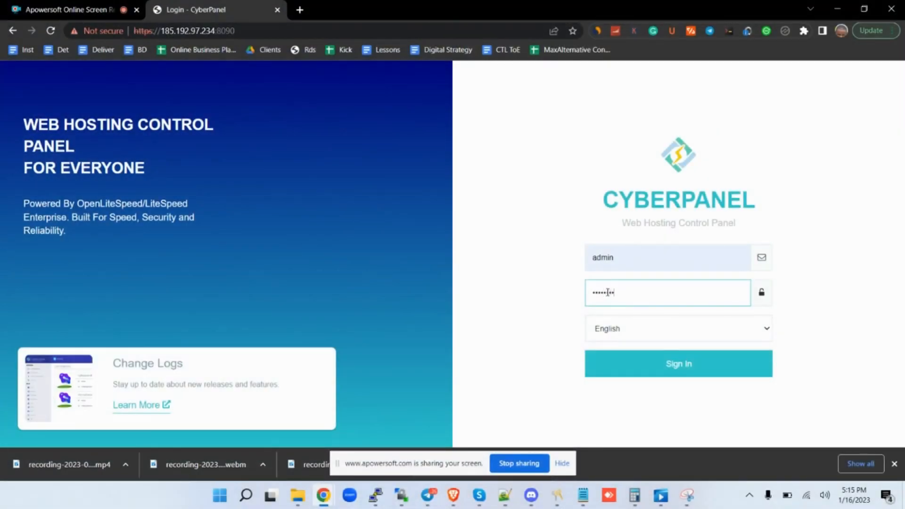
pyautogui.write('••••••')
pyautogui.click(691, 364)
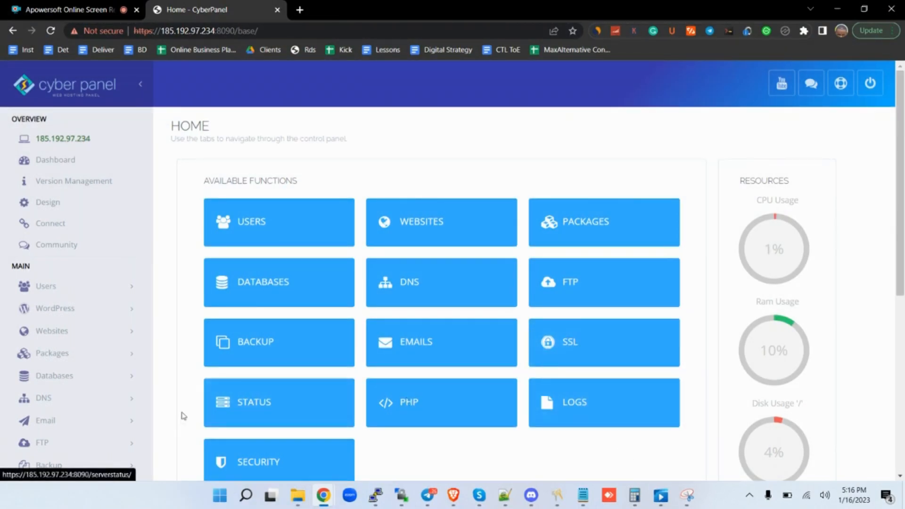
# Open Create Website and choose the Default package with admin as owner
pyautogui.click(90, 339)
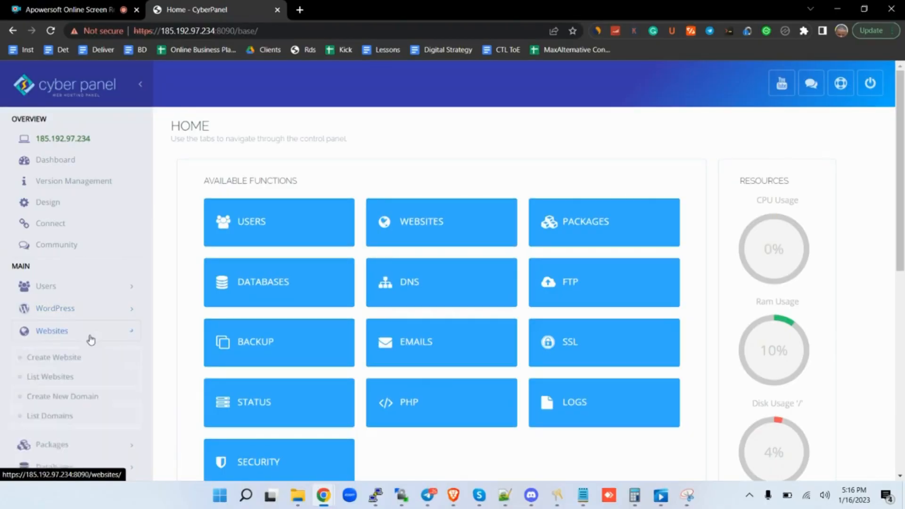
pyautogui.click(58, 363)
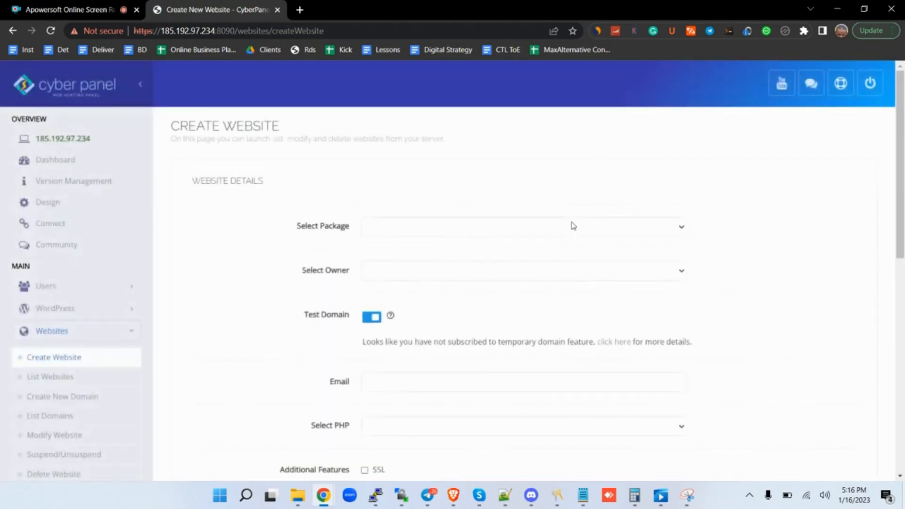
pyautogui.click(573, 229)
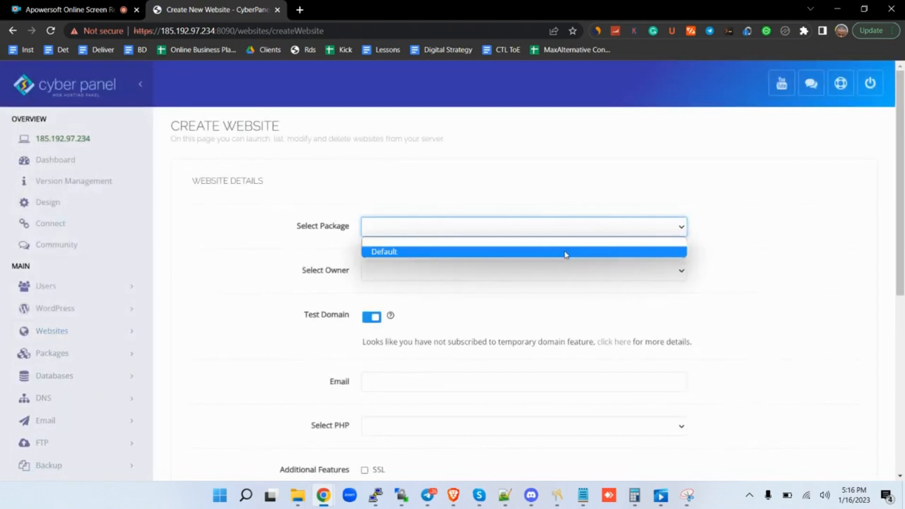
pyautogui.click(567, 252)
pyautogui.click(558, 271)
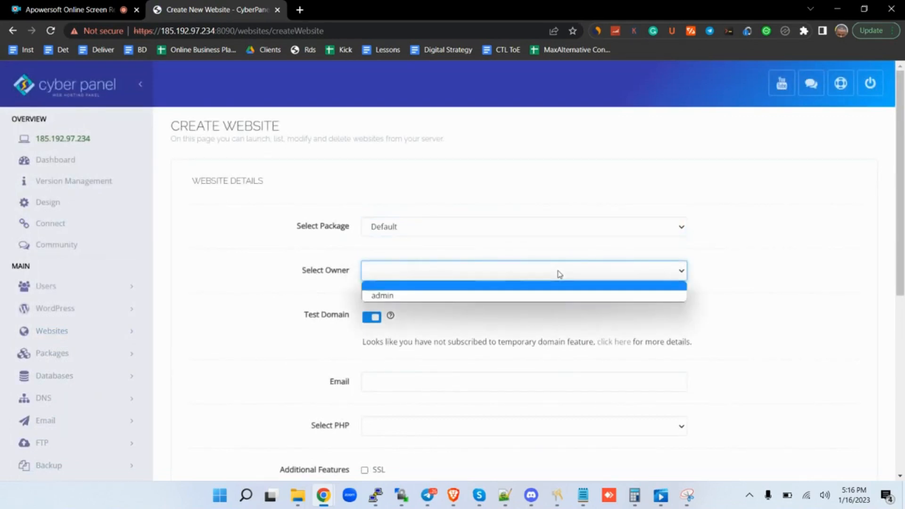
pyautogui.click(540, 297)
# Switch off the Test Domain option and put the cursor in the Domain Name field
pyautogui.scroll(-2, 901, 246)
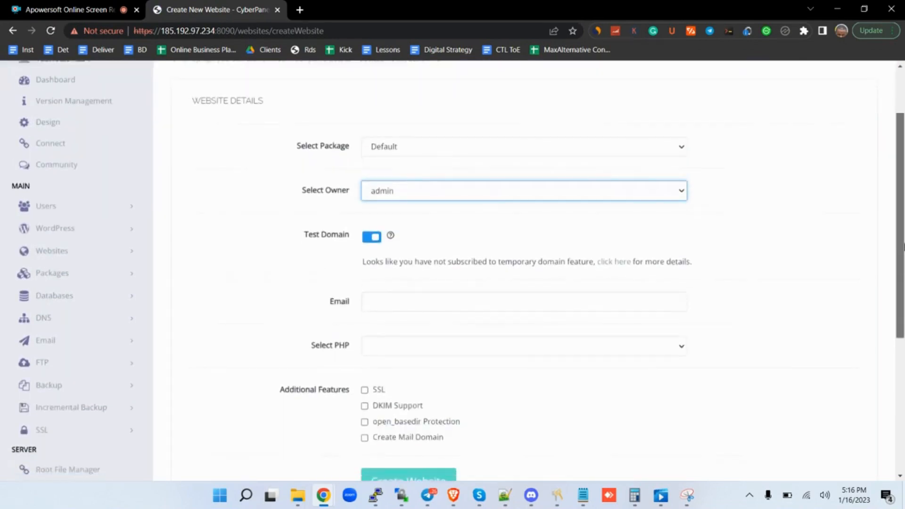
pyautogui.click(369, 244)
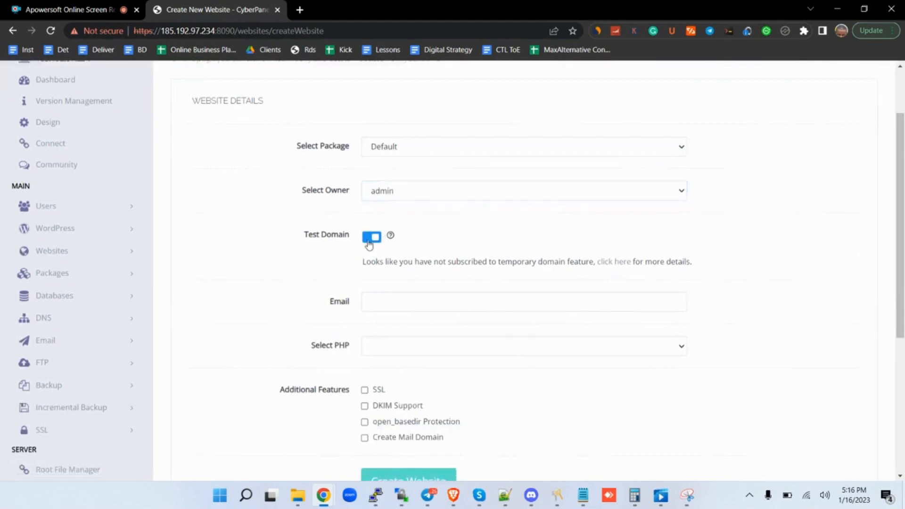
pyautogui.click(368, 243)
pyautogui.click(391, 272)
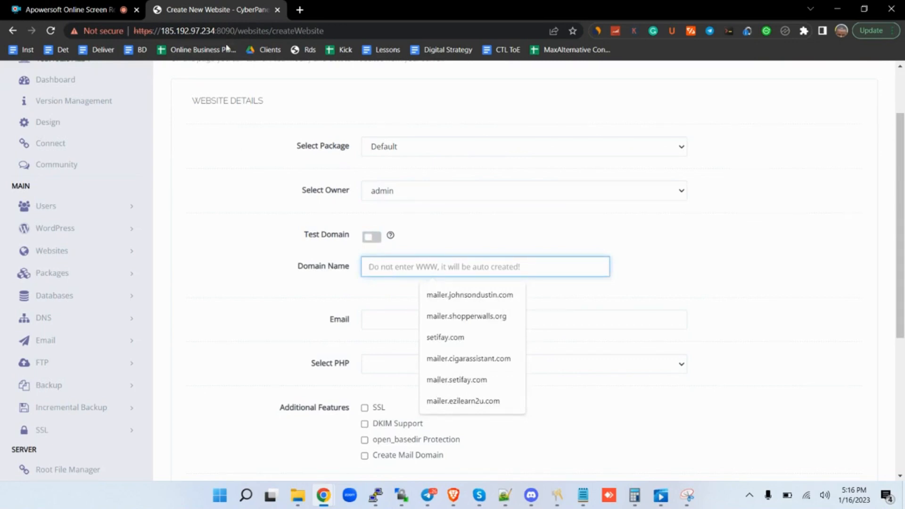
pyautogui.moveTo(325, 502)
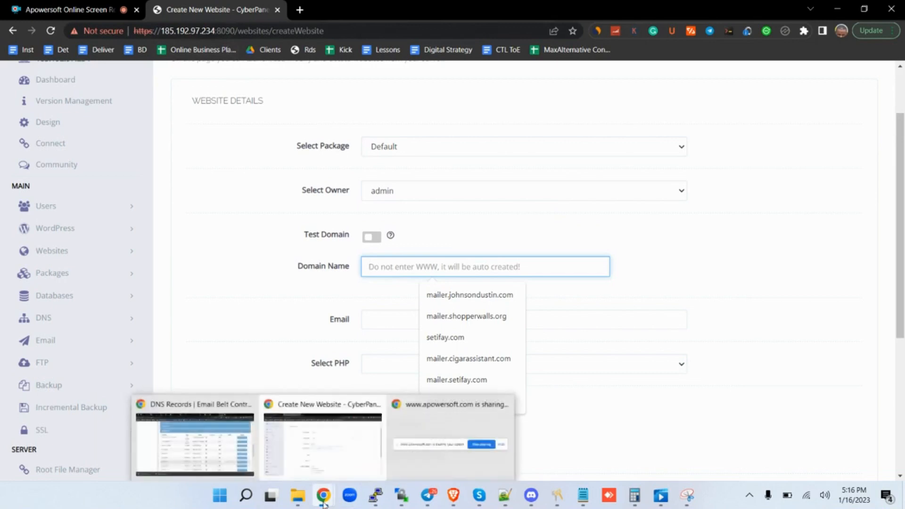
# Copy yelospot.com from the Email Belt DNS Records page into the website's Domain Name
pyautogui.click(222, 435)
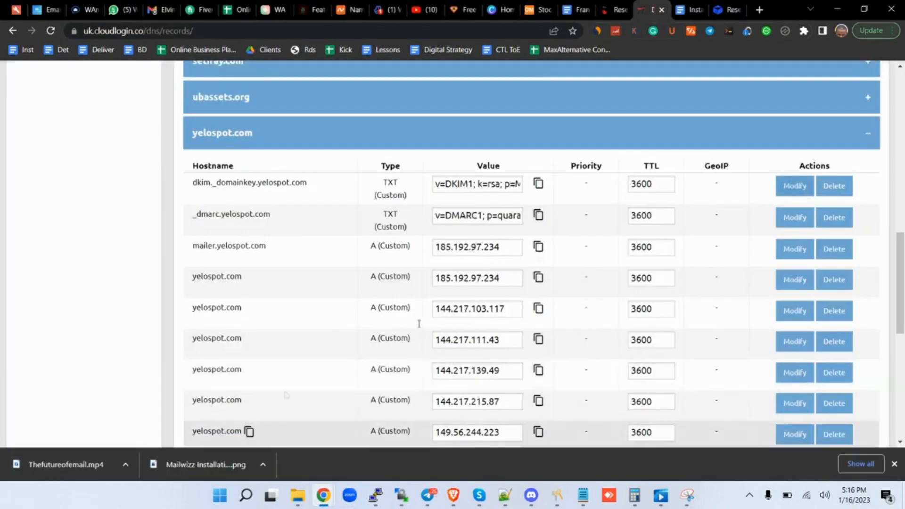
pyautogui.doubleClick(502, 250)
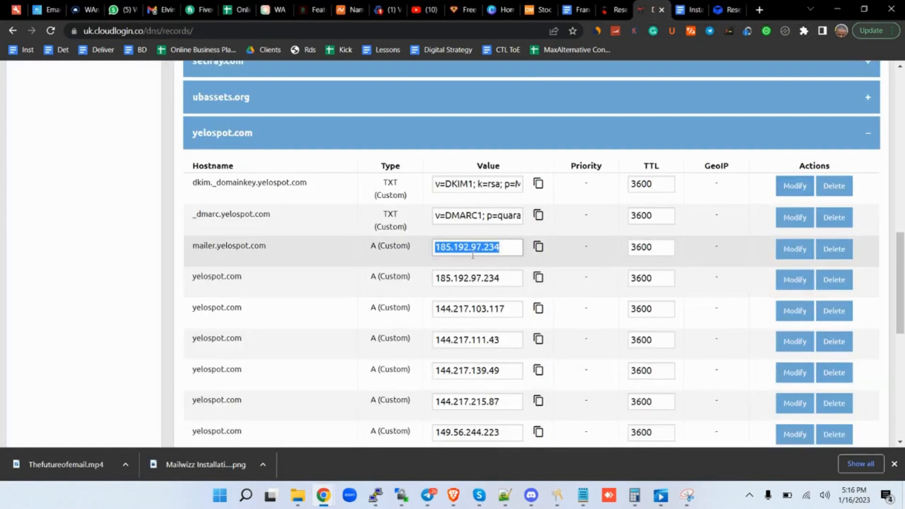
pyautogui.click(248, 278)
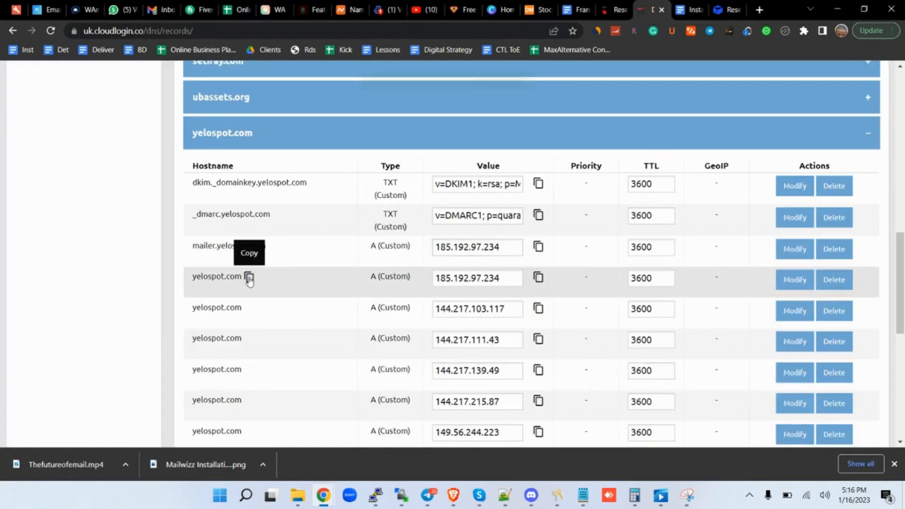
pyautogui.moveTo(319, 504)
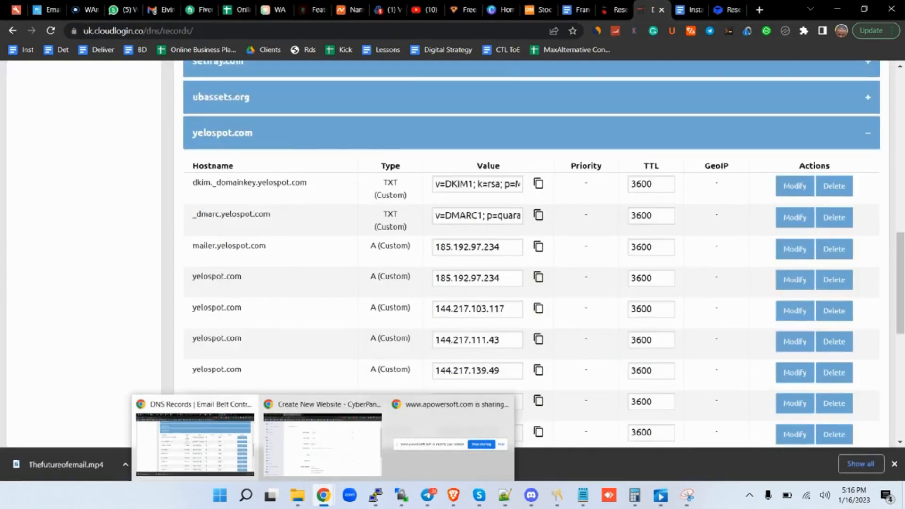
pyautogui.click(323, 444)
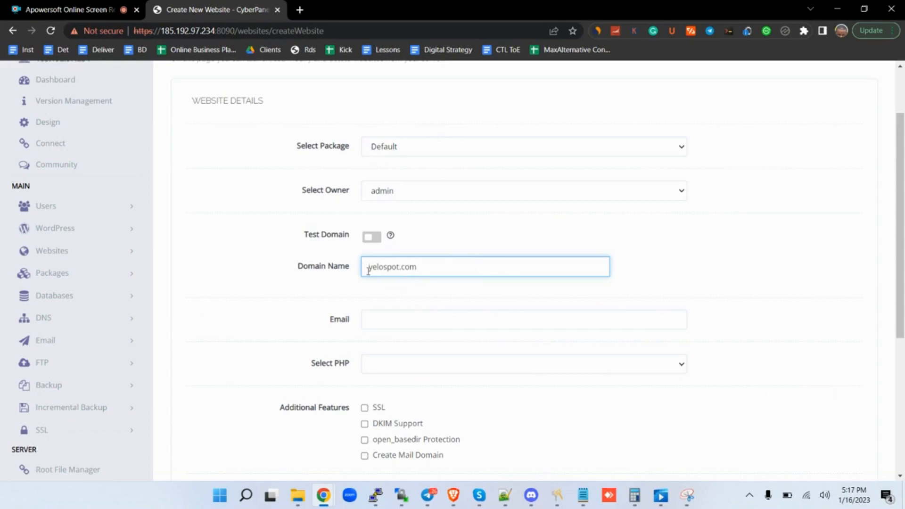
pyautogui.hotkey('alt', 'Tab')
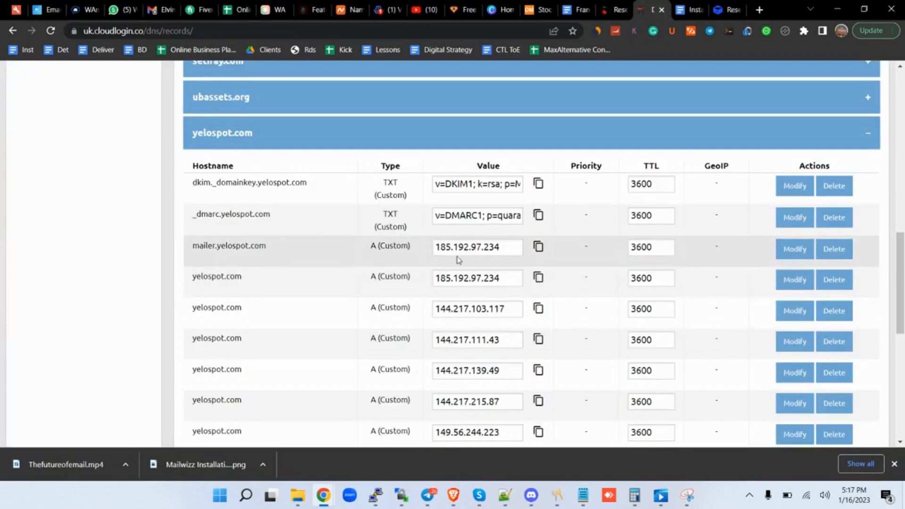
pyautogui.hotkey('alt', 'Tab')
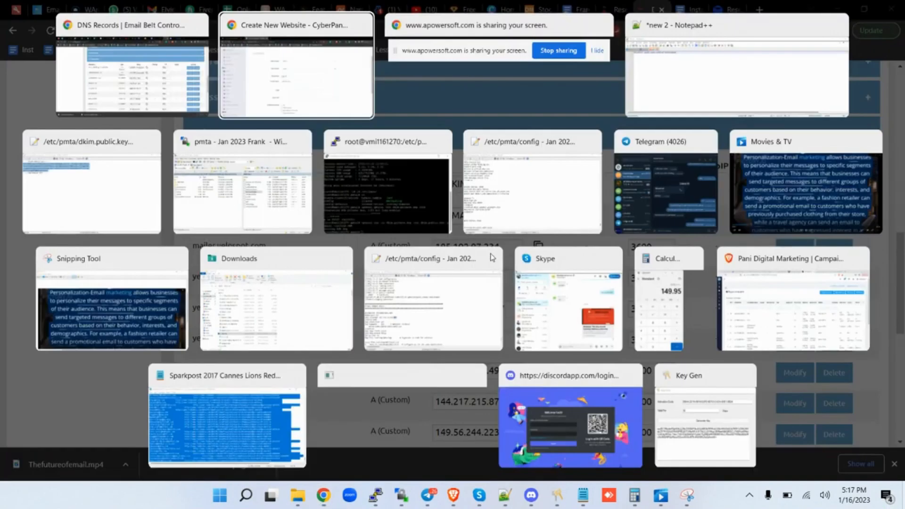
pyautogui.click(360, 431)
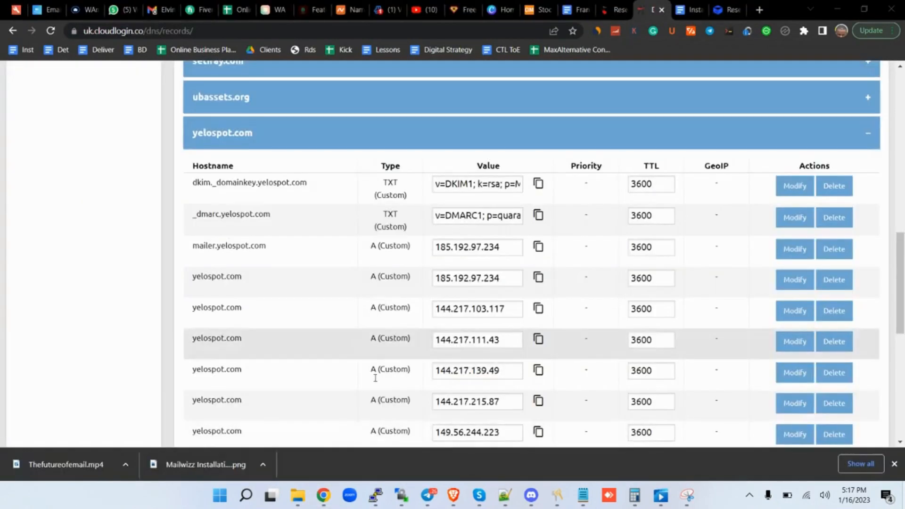
pyautogui.moveTo(323, 495)
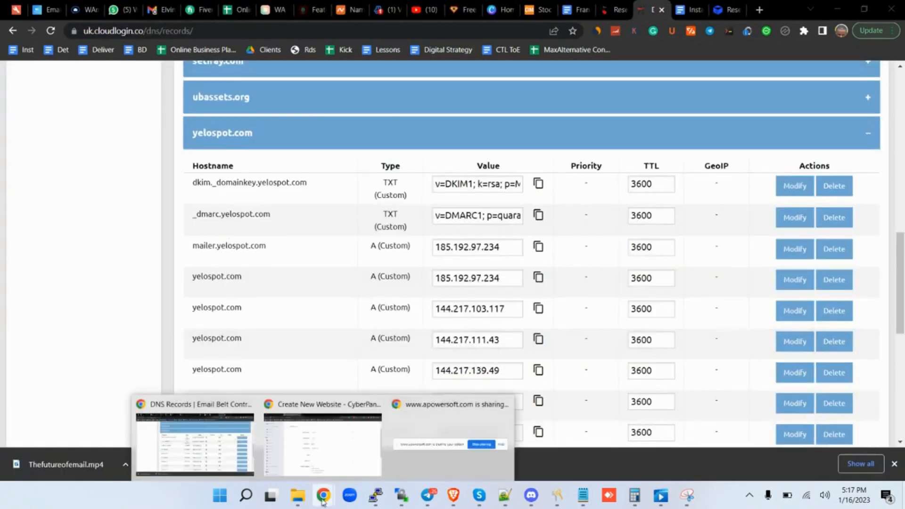
pyautogui.click(330, 447)
pyautogui.click(374, 266)
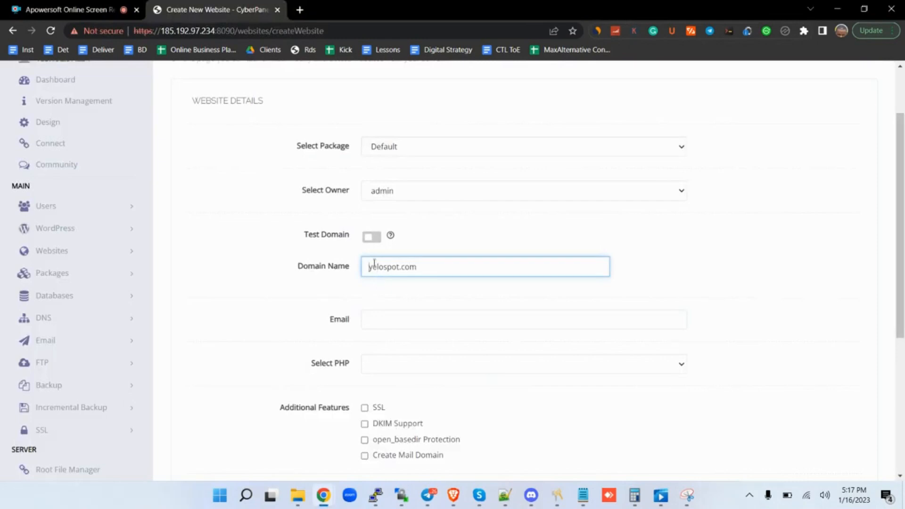
pyautogui.write('mailer.')
pyautogui.click(391, 318)
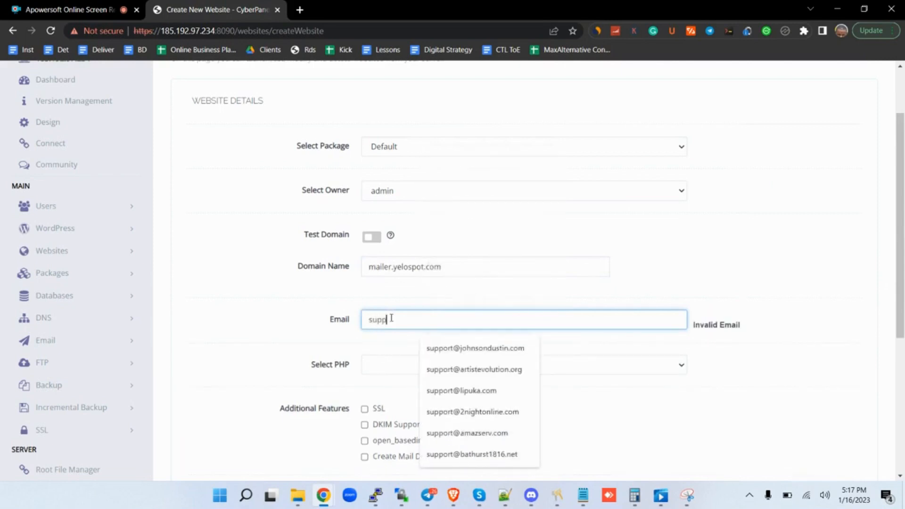
pyautogui.hotkey('ctrl', 'v')
# Select PHP 7.4 and enable SSL, Create Mail Domain and open_basedir Protection
pyautogui.click(395, 365)
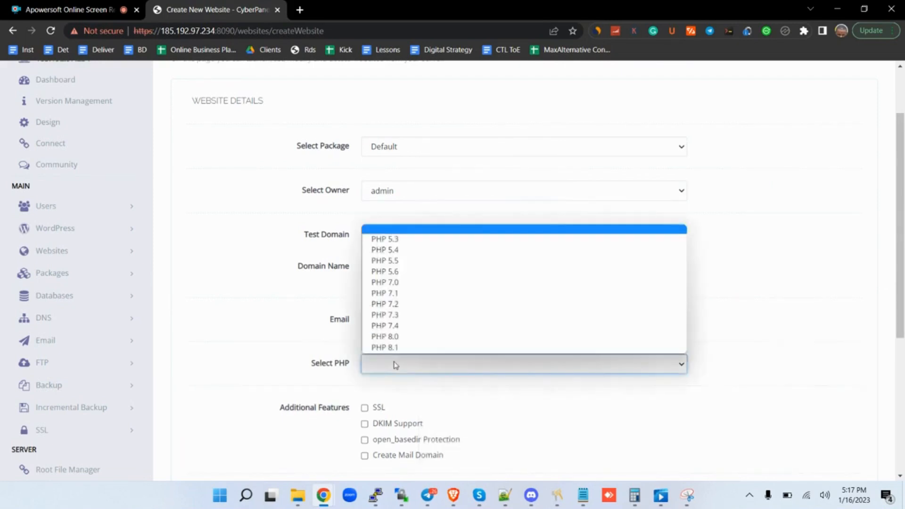
pyautogui.click(401, 326)
pyautogui.scroll(-3, 401, 326)
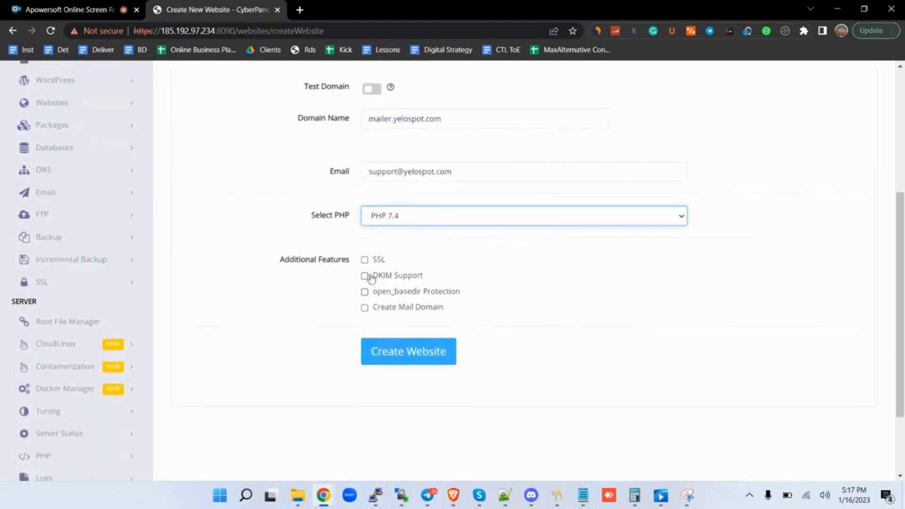
pyautogui.click(365, 260)
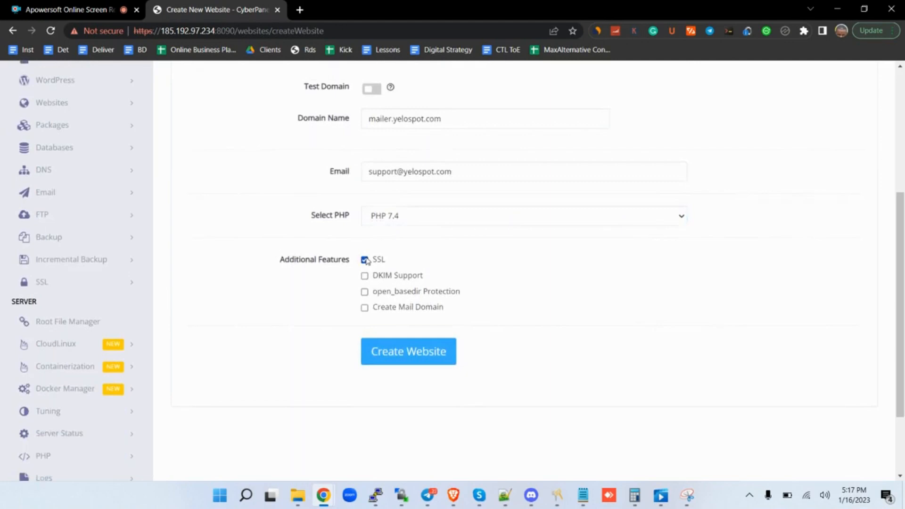
pyautogui.click(365, 308)
pyautogui.click(366, 299)
# Submit the mailer.yelospot.com website and open Create Database in a new tab
pyautogui.click(421, 357)
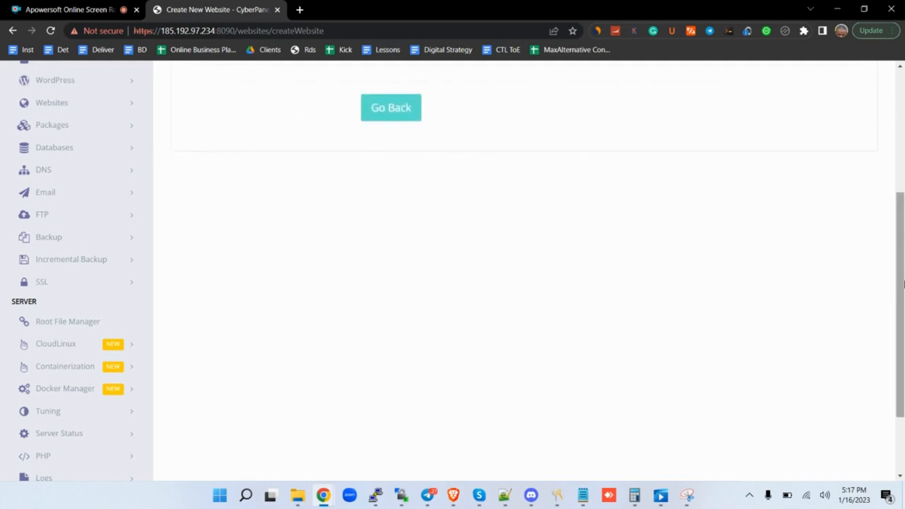
pyautogui.moveTo(900, 284); pyautogui.dragTo(904, 208)
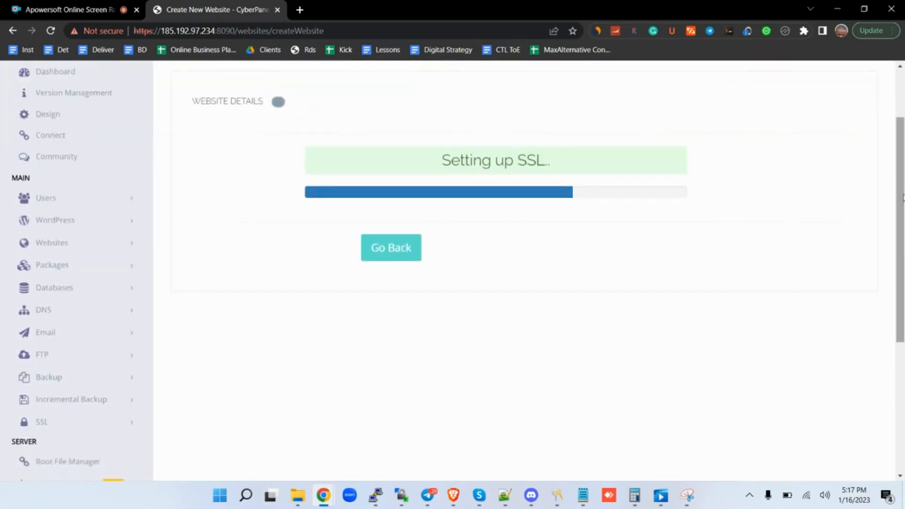
pyautogui.click(89, 289)
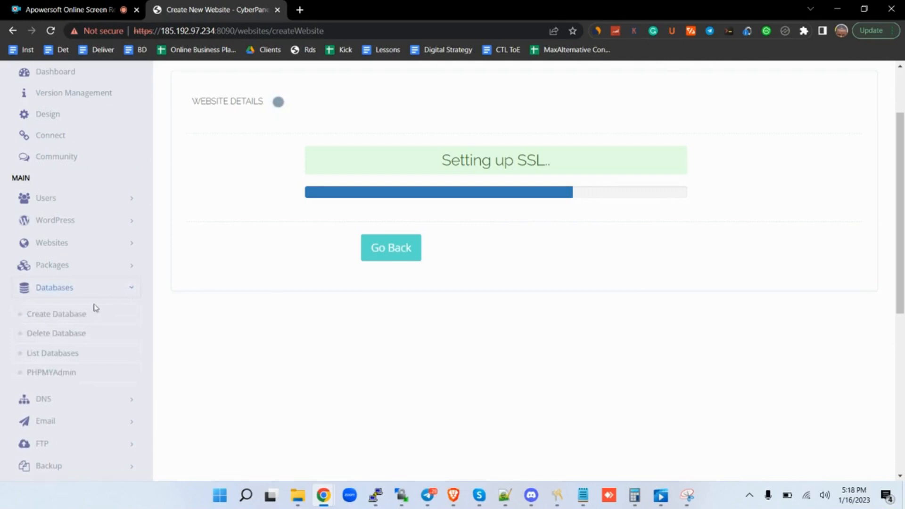
pyautogui.rightClick(68, 318)
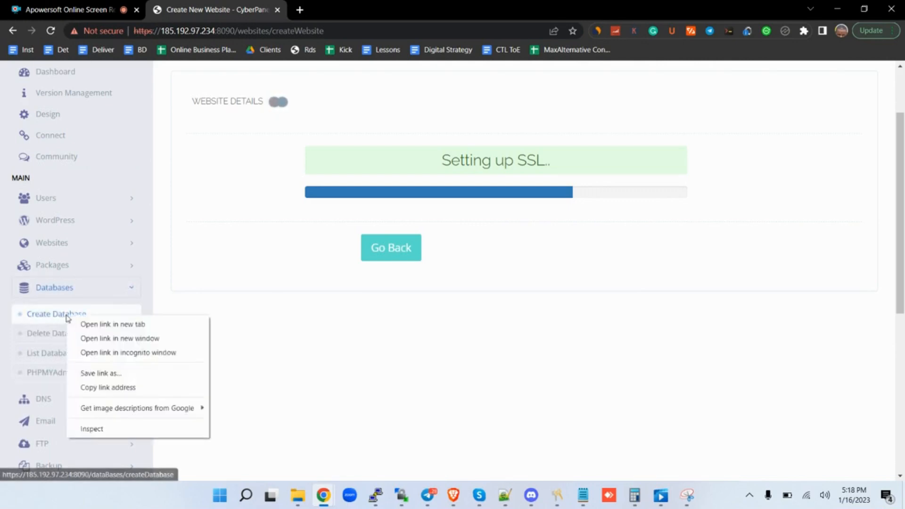
pyautogui.click(102, 325)
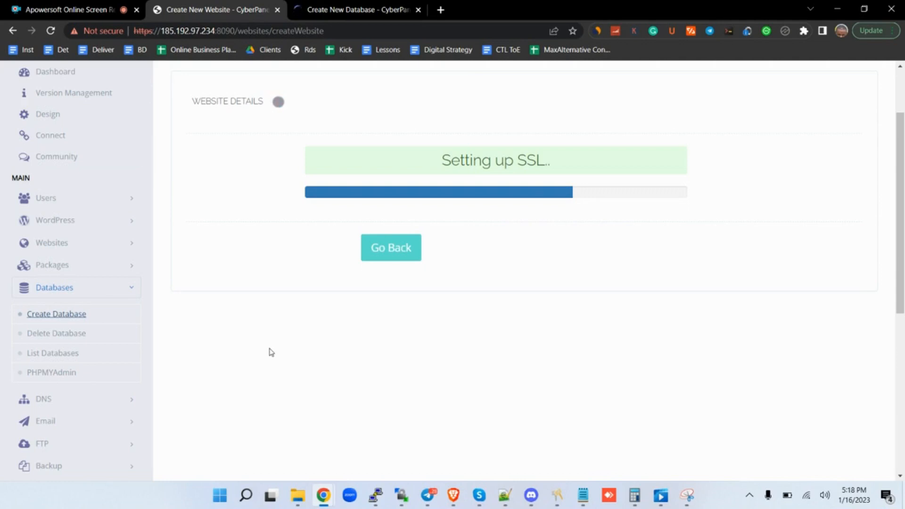
pyautogui.hotkey('ctrl', 'Tab')
pyautogui.click(503, 226)
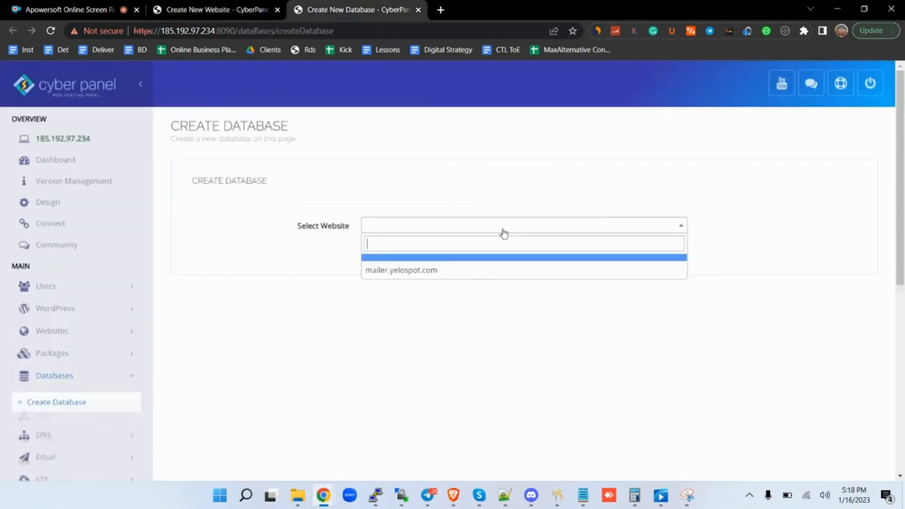
# Create the mail_yelospot database and user for mailer.yelospot.com
pyautogui.click(469, 271)
pyautogui.click(512, 276)
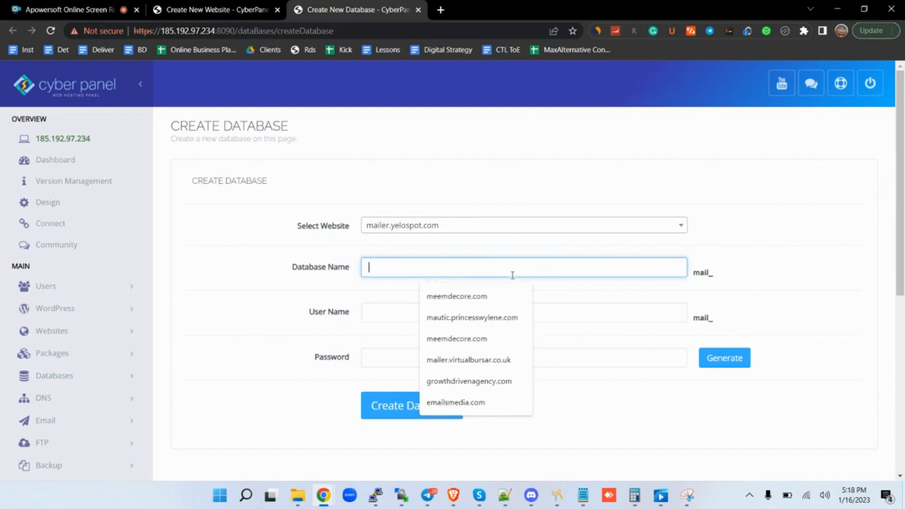
pyautogui.write('yelospot')
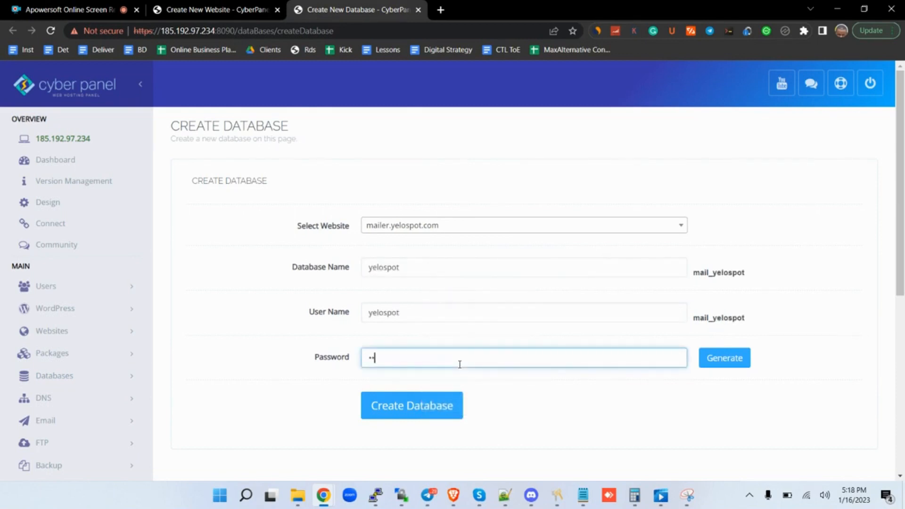
pyautogui.write('••')
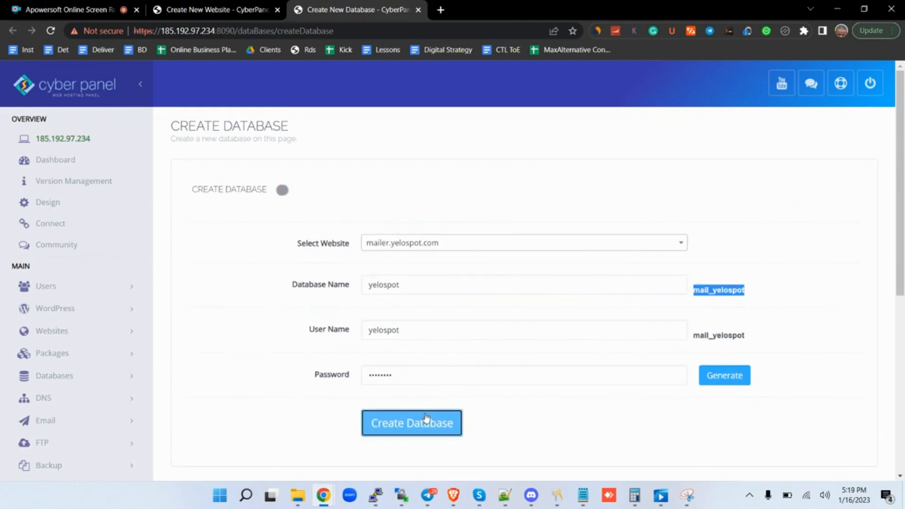
pyautogui.click(425, 420)
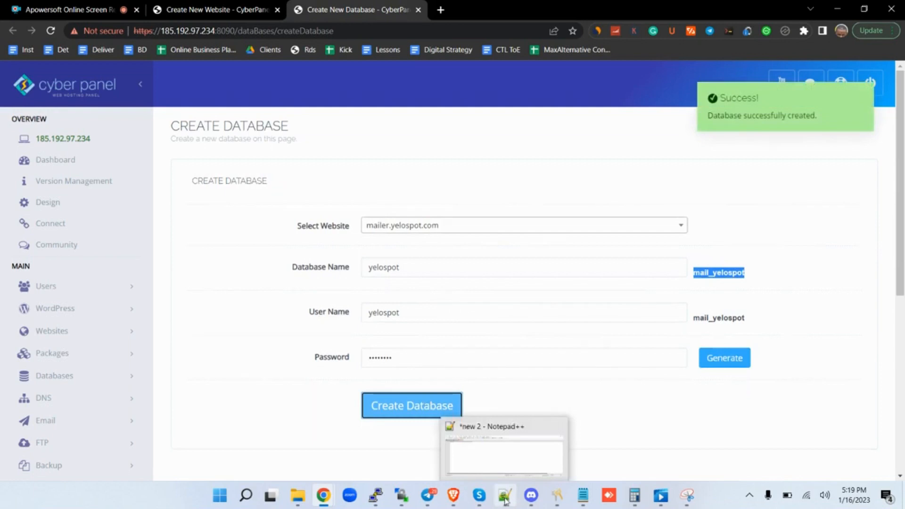
# Paste the database name mail_yelospot on a new line in the Notepad++ notes
pyautogui.click(504, 495)
pyautogui.press('Return')
pyautogui.press('Return')
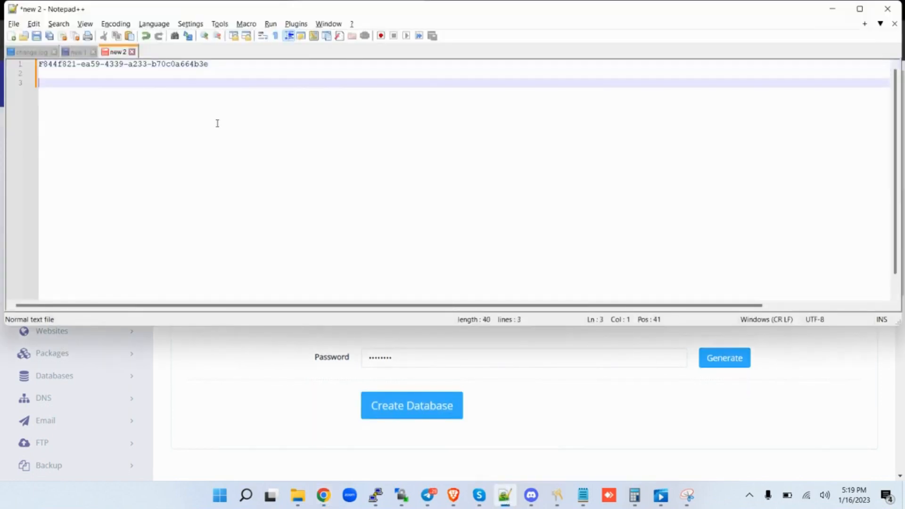
pyautogui.write('mail_yelospot')
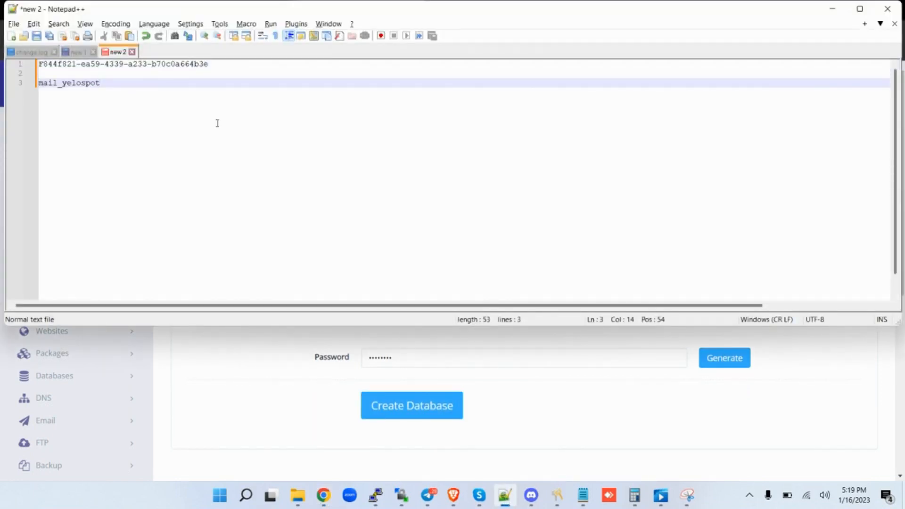
pyautogui.click(296, 378)
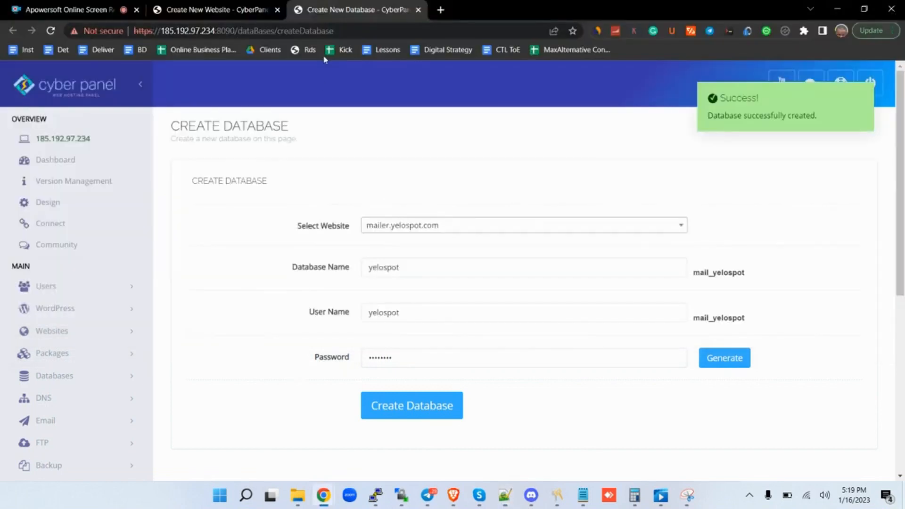
# Watch the mailer.yelospot.com setup progress up to the mail child domain creation stage
pyautogui.click(218, 8)
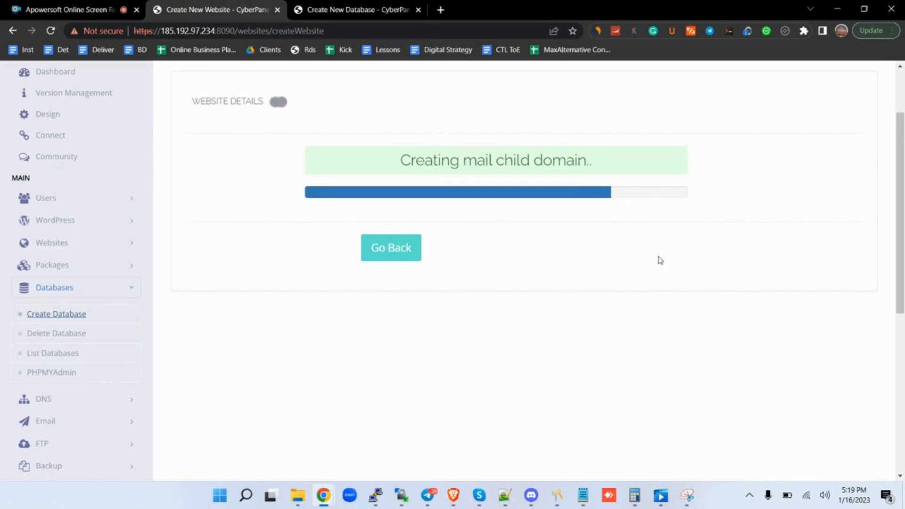
pyautogui.moveTo(903, 252)
pyautogui.mouseDown()
pyautogui.moveTo(904, 216)
pyautogui.moveTo(903, 249)
pyautogui.mouseUp()
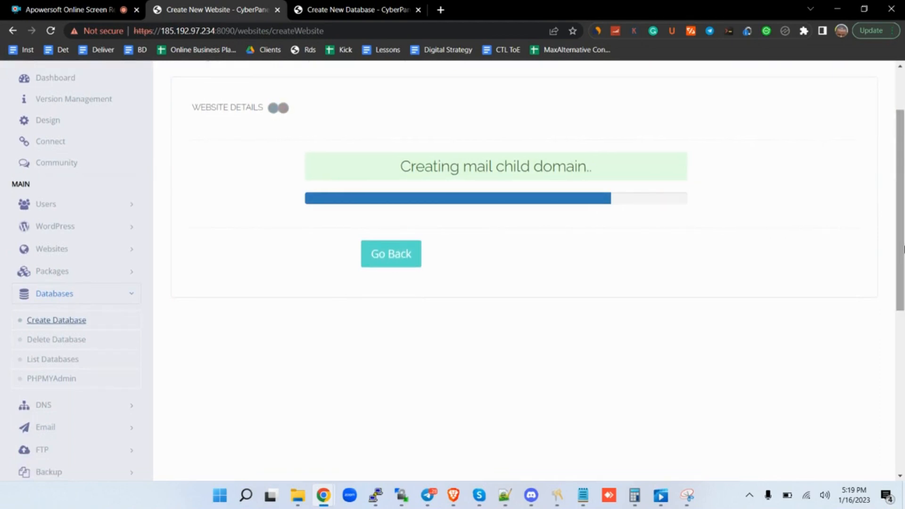
pyautogui.moveTo(904, 249); pyautogui.dragTo(903, 292)
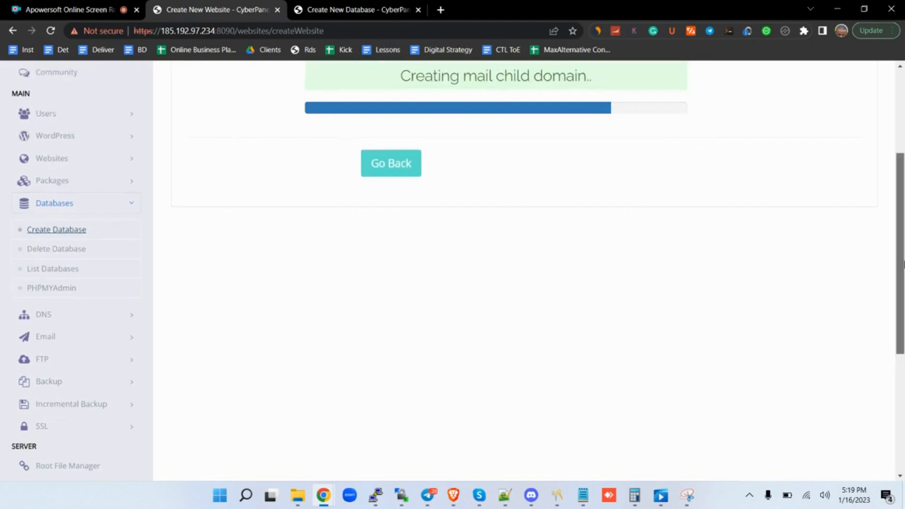
pyautogui.scroll(1, 903, 264)
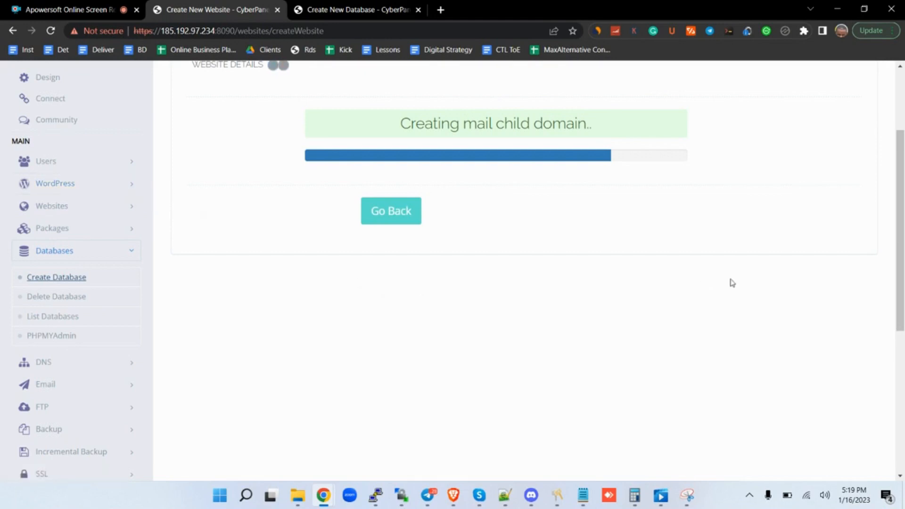
pyautogui.moveTo(902, 232); pyautogui.dragTo(904, 285)
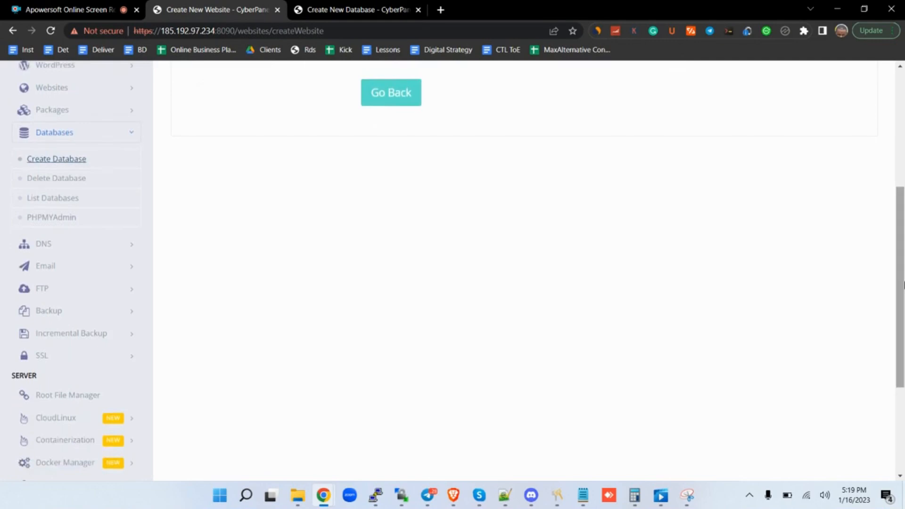
pyautogui.moveTo(903, 284); pyautogui.dragTo(904, 228)
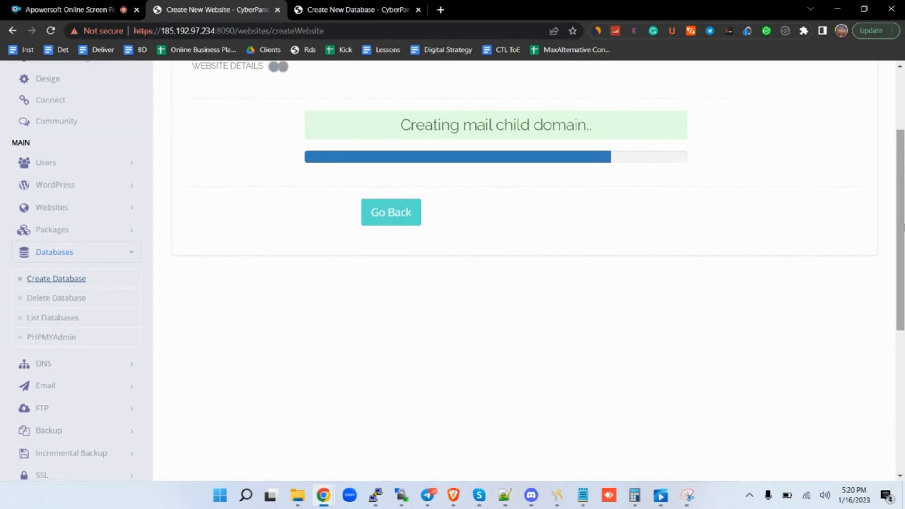
pyautogui.moveTo(904, 225)
pyautogui.mouseDown()
pyautogui.moveTo(904, 169)
pyautogui.moveTo(904, 214)
pyautogui.mouseUp()
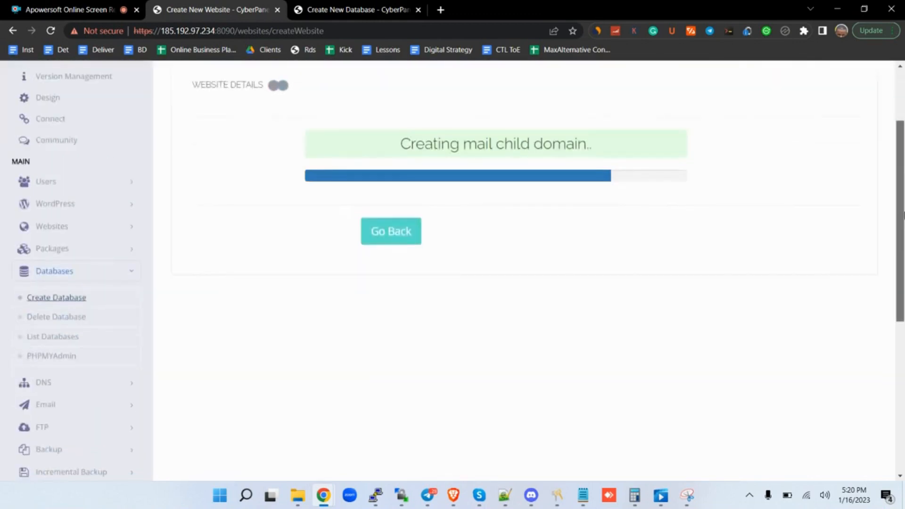
pyautogui.moveTo(904, 214); pyautogui.dragTo(904, 184)
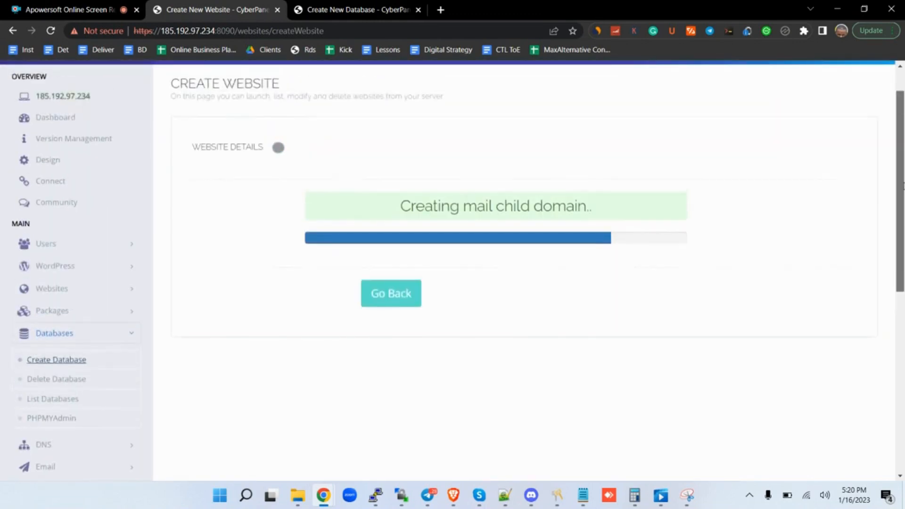
# Open the dashboard in a new tab and list websites, showing mailer.yelospot.com Active
pyautogui.rightClick(67, 121)
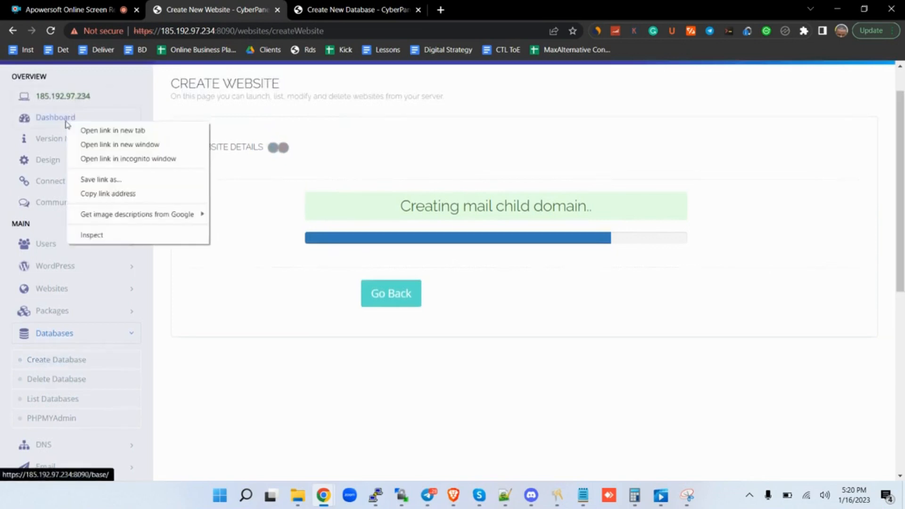
pyautogui.click(107, 132)
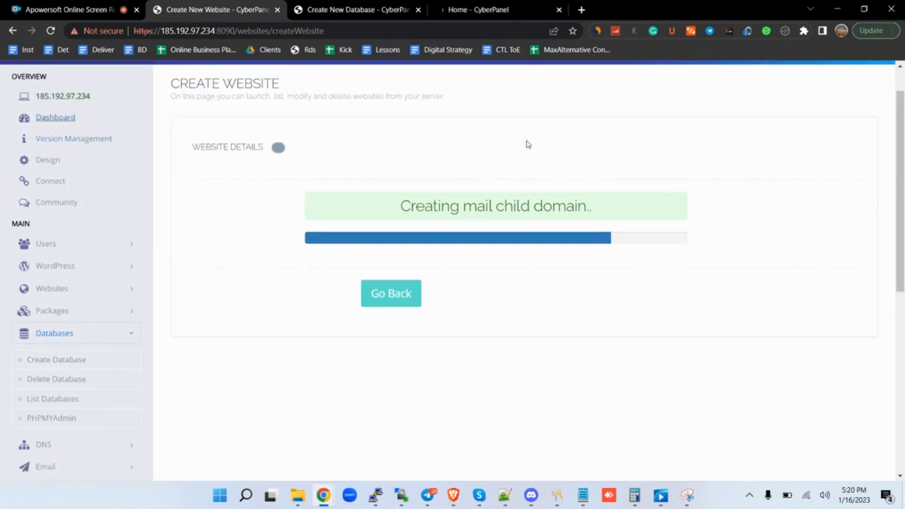
pyautogui.click(493, 14)
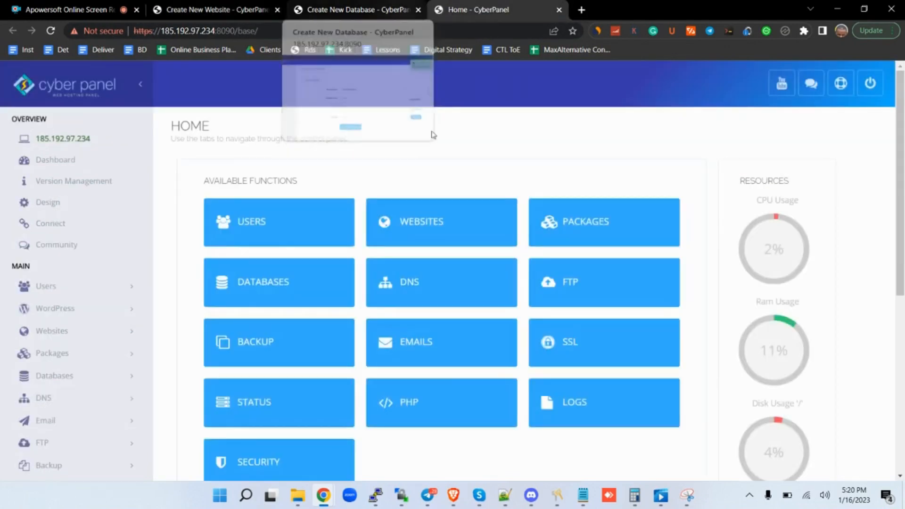
pyautogui.click(434, 224)
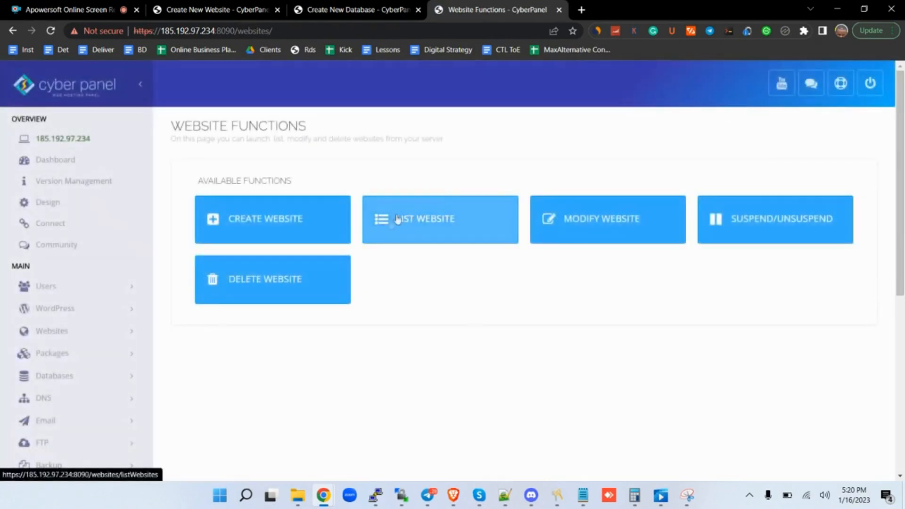
pyautogui.click(415, 230)
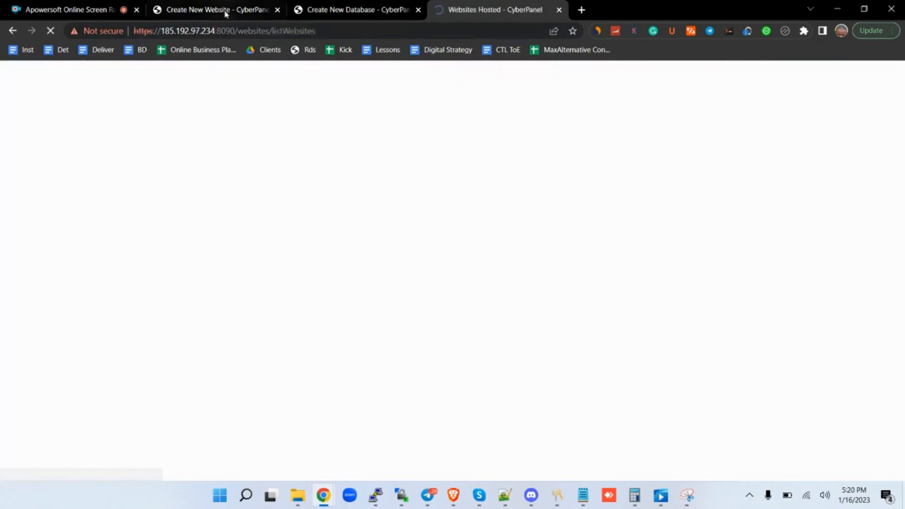
pyautogui.click(227, 10)
pyautogui.click(462, 11)
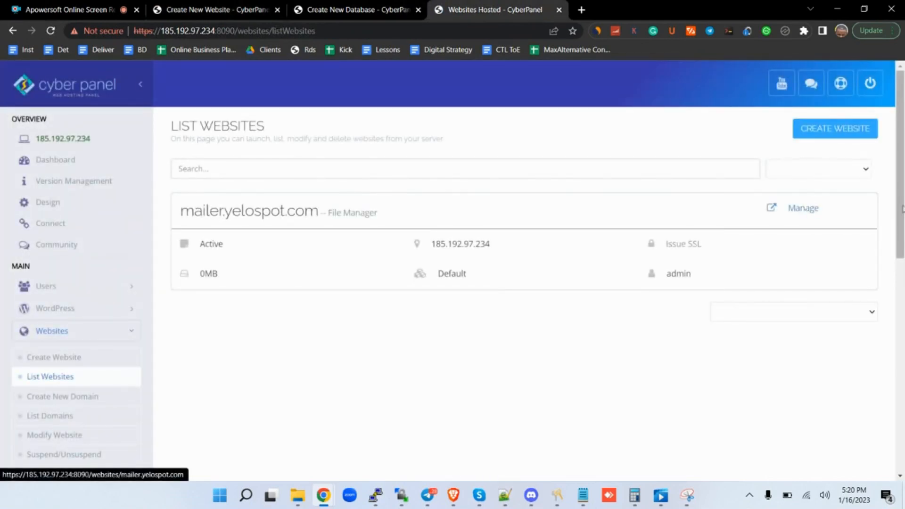
# Manage mailer.yelospot.com and review its one database and 3649-day self-signed SSL
pyautogui.scroll(-1, 903, 228)
pyautogui.scroll(-1, 903, 227)
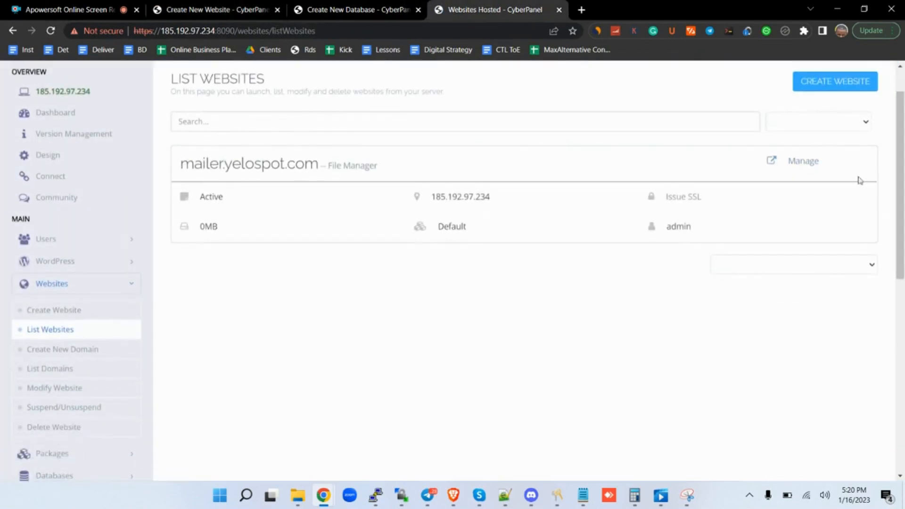
pyautogui.click(814, 163)
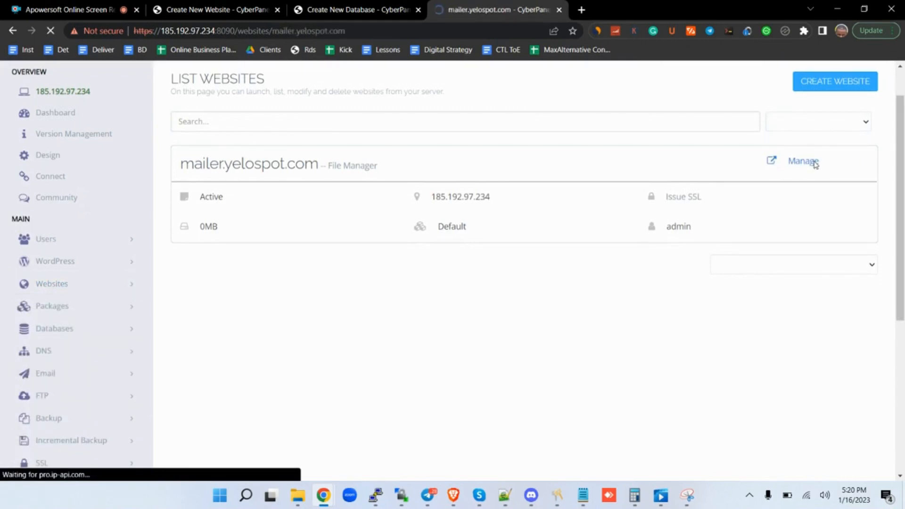
pyautogui.moveTo(904, 105); pyautogui.dragTo(904, 112)
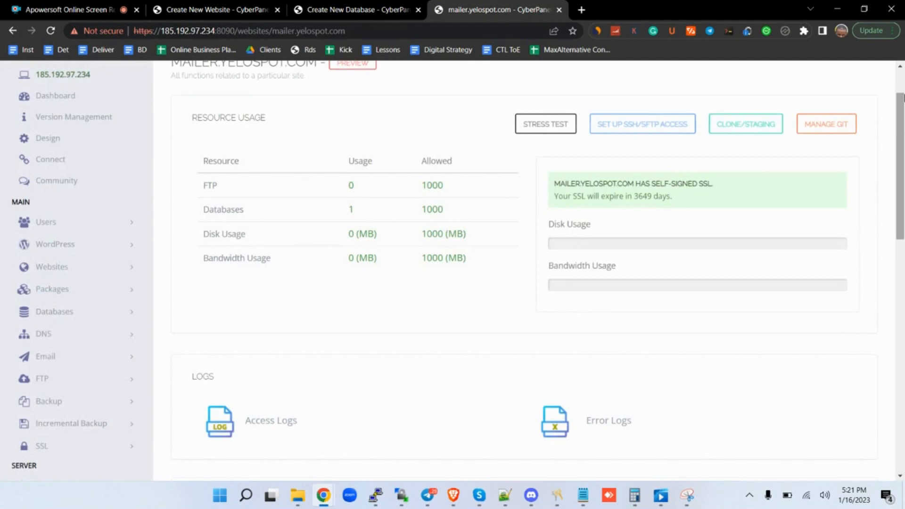
pyautogui.moveTo(901, 98); pyautogui.dragTo(903, 356)
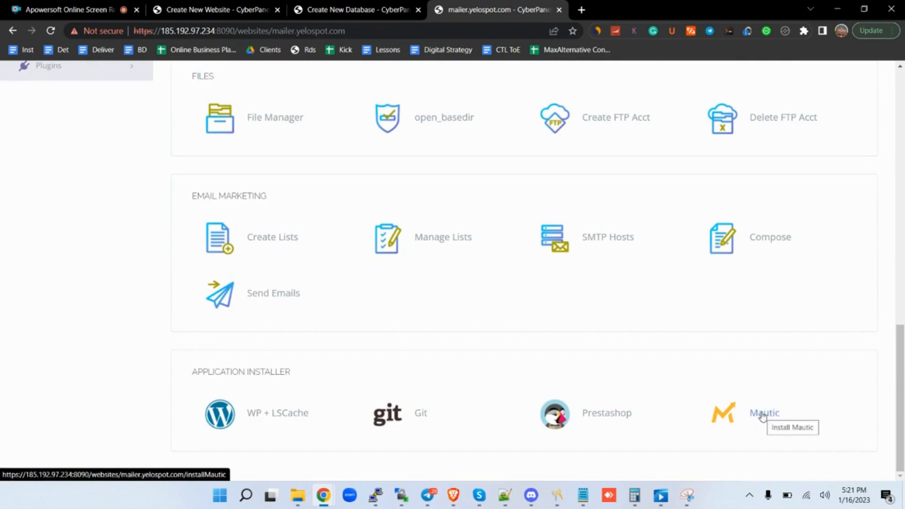
pyautogui.moveTo(902, 370); pyautogui.dragTo(904, 110)
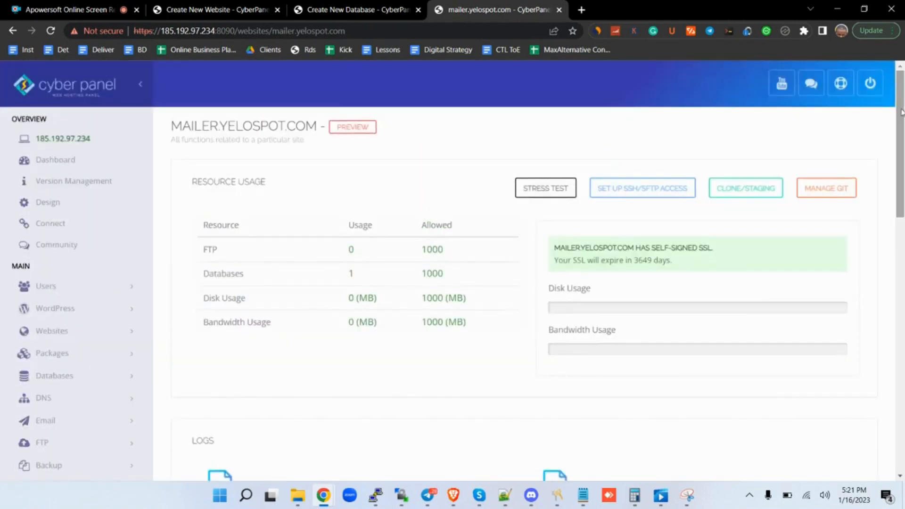
pyautogui.moveTo(904, 109)
pyautogui.mouseDown()
pyautogui.moveTo(904, 355)
pyautogui.moveTo(904, 109)
pyautogui.mouseUp()
# Check the creation tab, then open Websites > List Websites showing mailer.yelospot.com
pyautogui.click(223, 10)
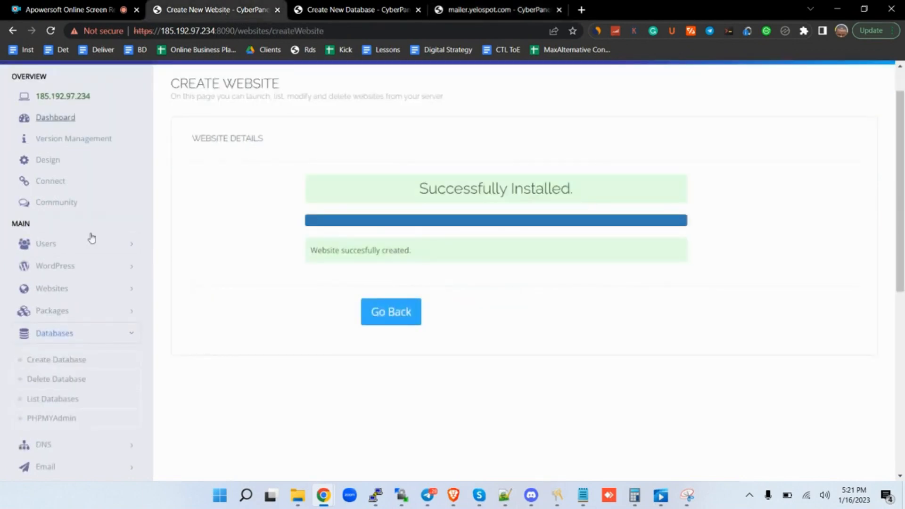
pyautogui.click(494, 15)
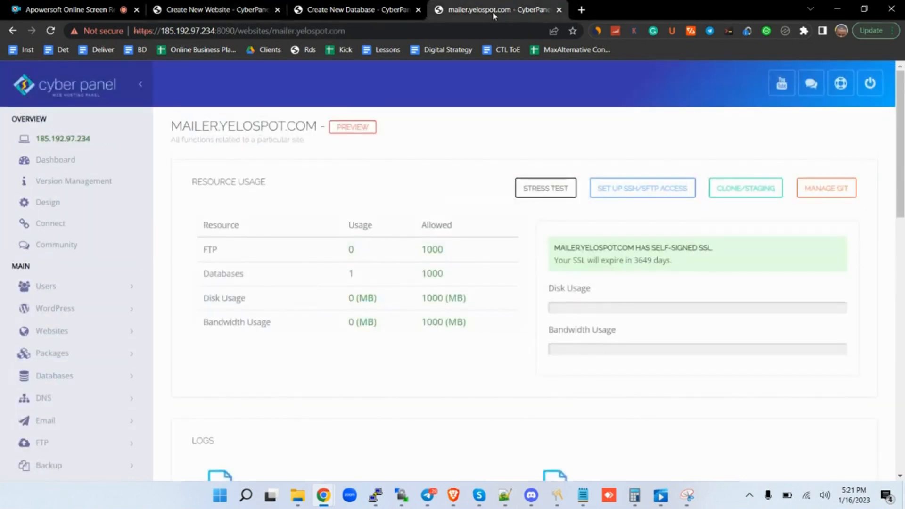
pyautogui.moveTo(903, 194)
pyautogui.mouseDown()
pyautogui.moveTo(903, 298)
pyautogui.moveTo(904, 176)
pyautogui.mouseUp()
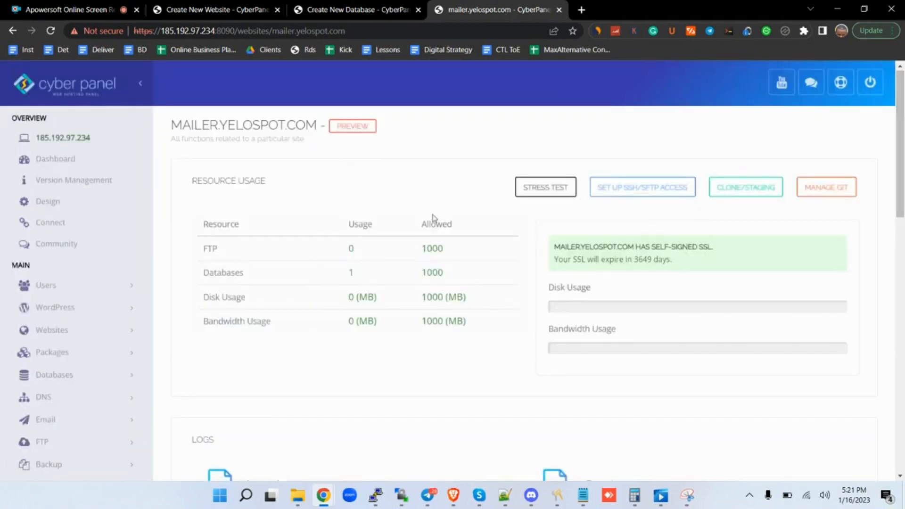
pyautogui.click(96, 338)
pyautogui.click(61, 378)
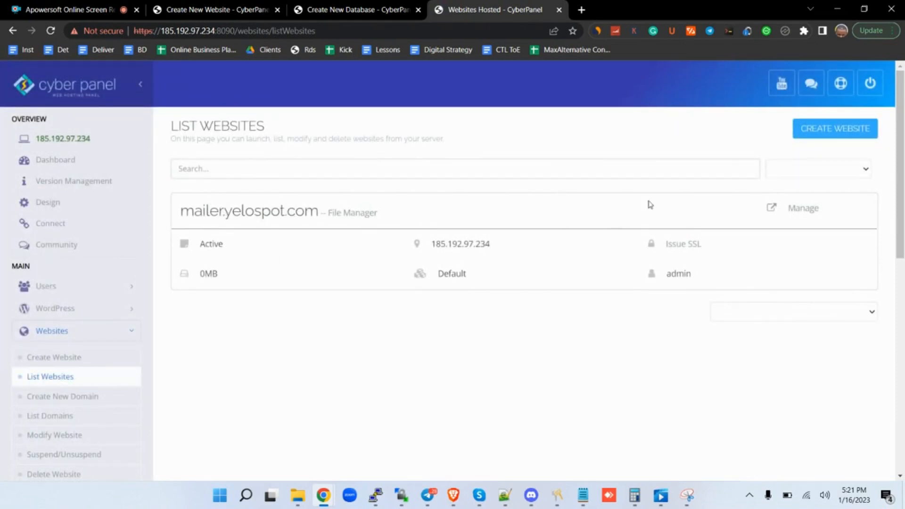
# Open the management page for mailer.yelospot.com and open its Cron Jobs page in a new tab
pyautogui.click(804, 209)
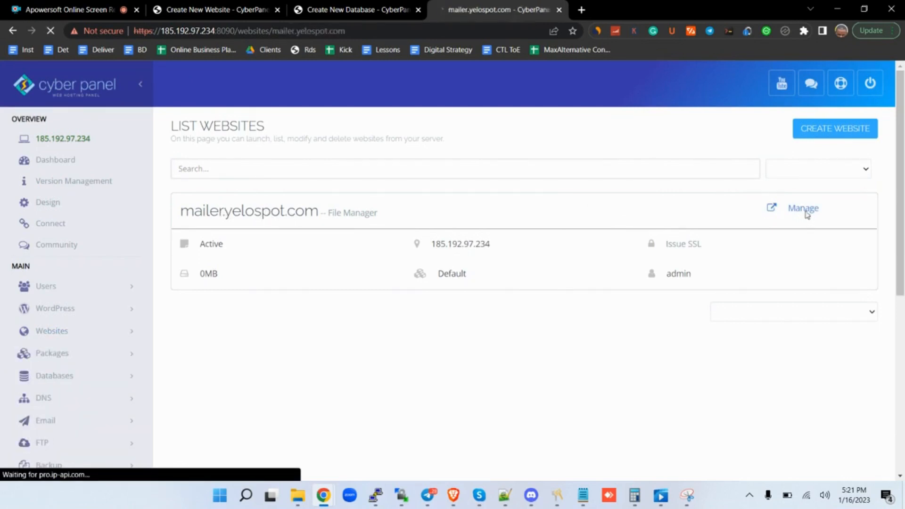
pyautogui.moveTo(903, 137); pyautogui.dragTo(901, 273)
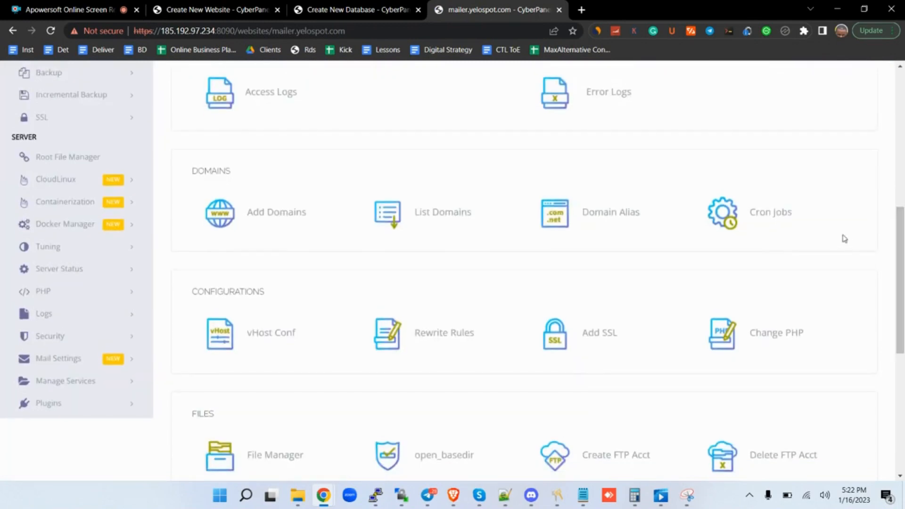
pyautogui.rightClick(773, 216)
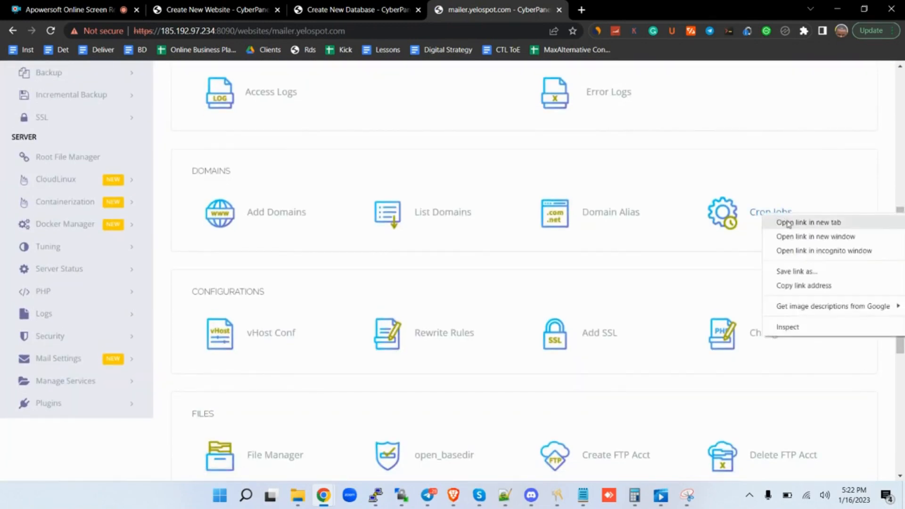
pyautogui.click(791, 225)
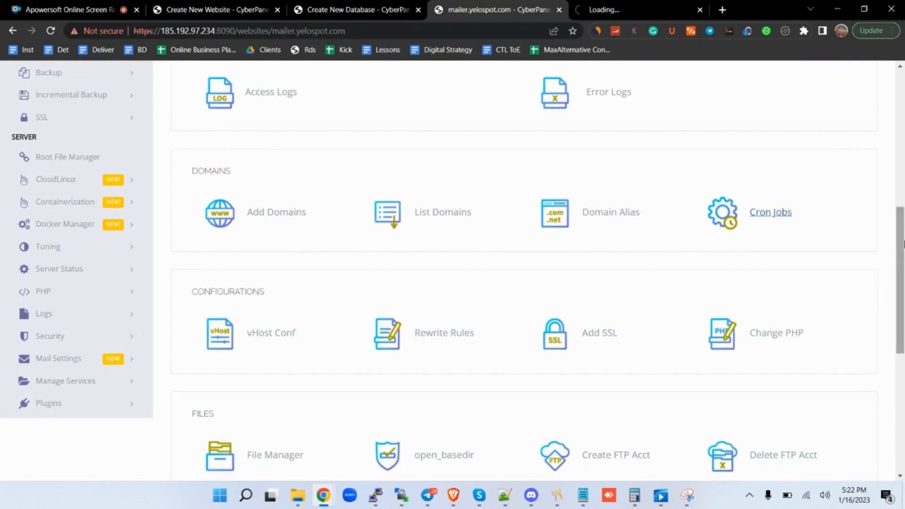
pyautogui.moveTo(903, 245); pyautogui.dragTo(904, 302)
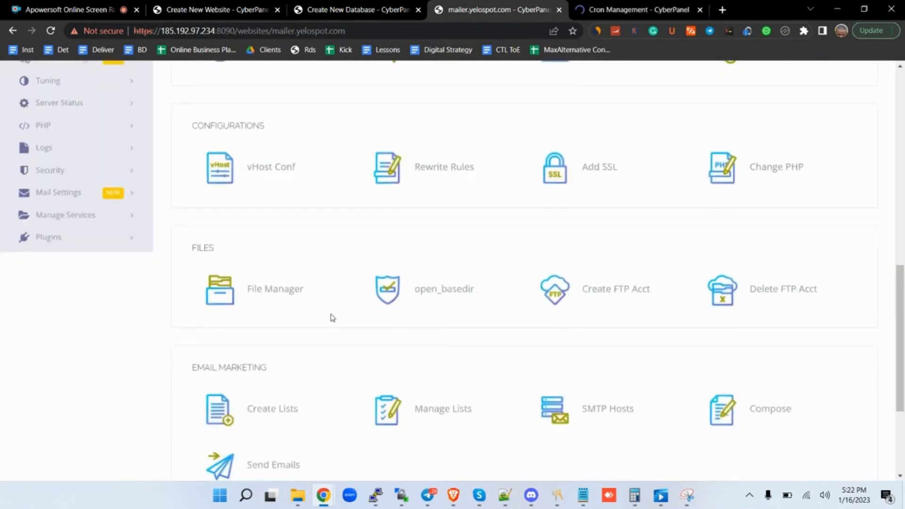
# Browse into public_html in the site's File Manager and start a new tab for CodeCanyon
pyautogui.click(278, 294)
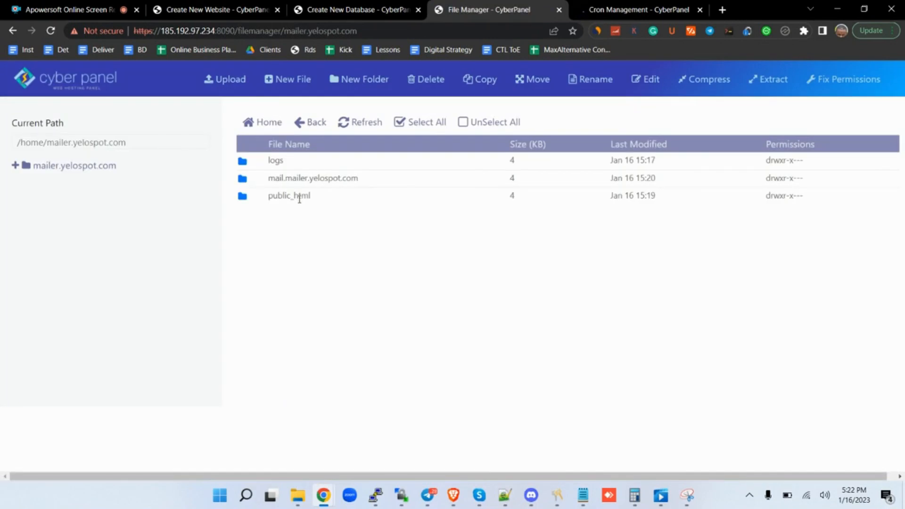
pyautogui.doubleClick(300, 197)
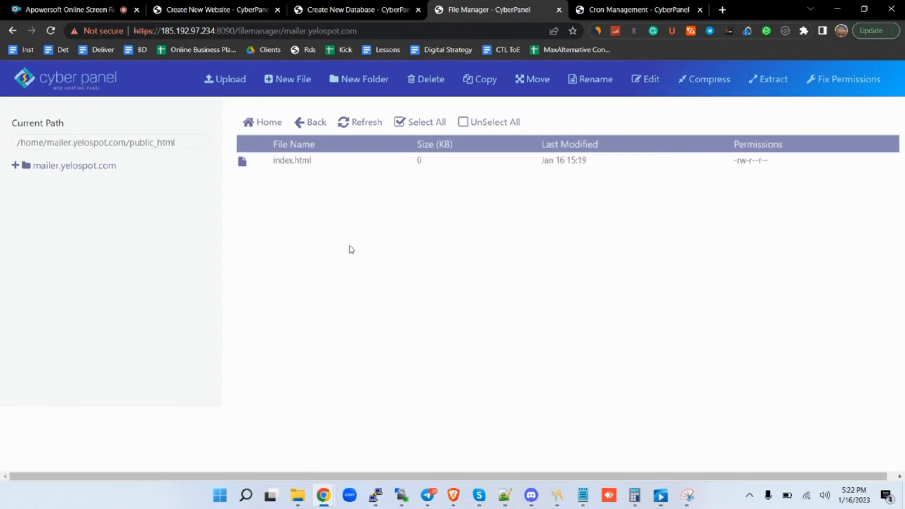
pyautogui.click(722, 10)
pyautogui.write('code')
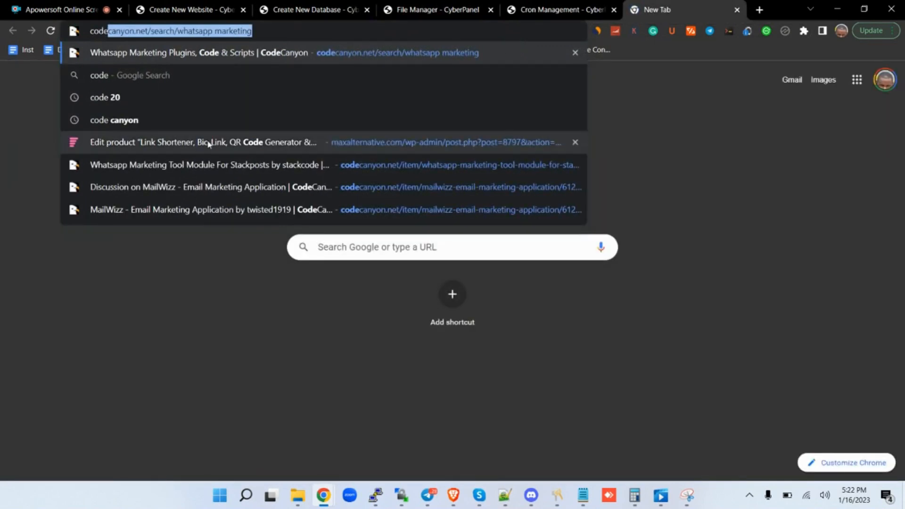
# Search codecanyon.net for 'mailwizz' to find the $79 MailWizz listing, then return to File Manager
pyautogui.click(212, 121)
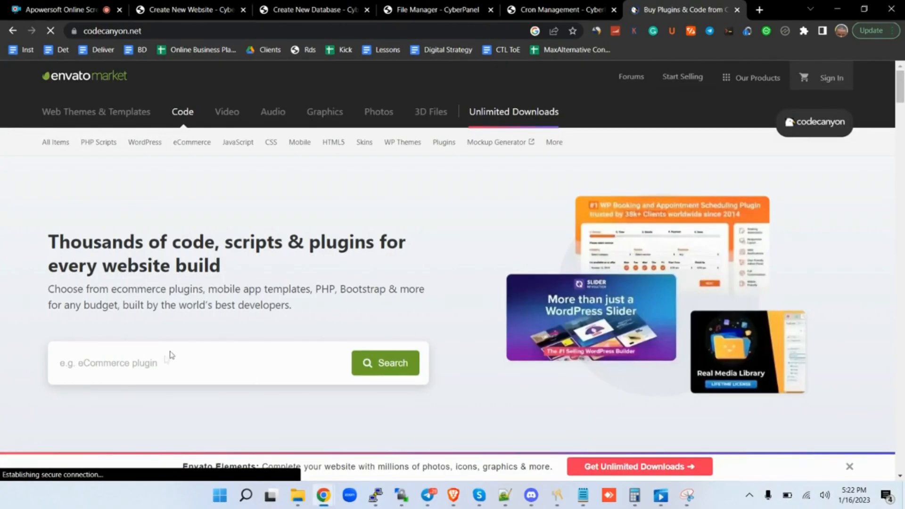
pyautogui.click(147, 369)
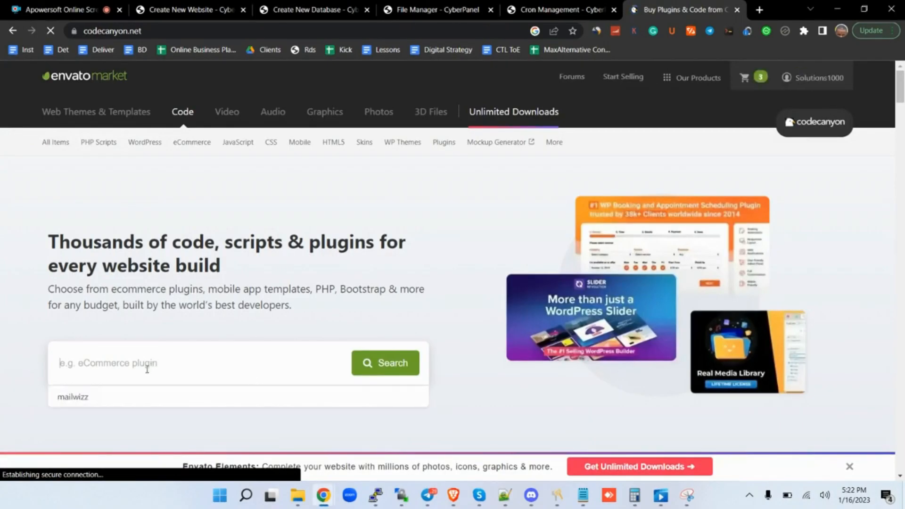
pyautogui.write('mailwizz')
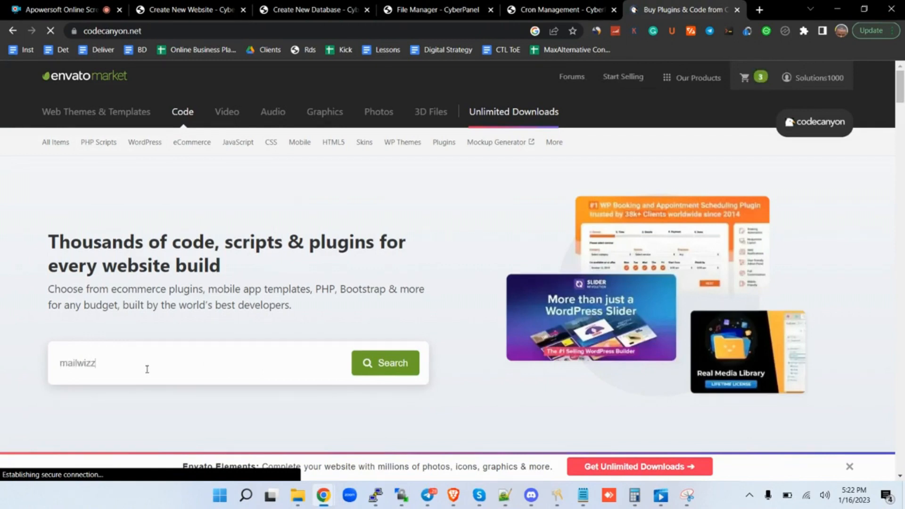
pyautogui.click(390, 366)
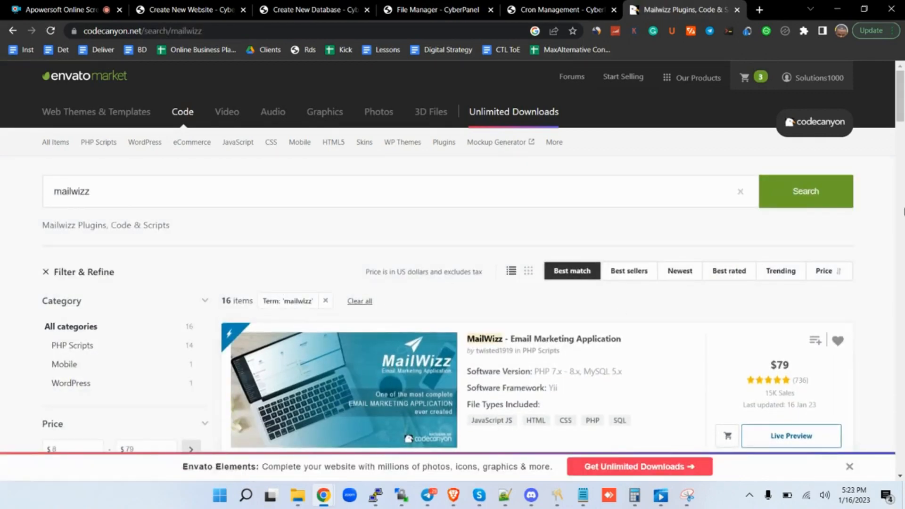
pyautogui.moveTo(901, 116)
pyautogui.mouseDown()
pyautogui.moveTo(900, 132)
pyautogui.moveTo(900, 118)
pyautogui.mouseUp()
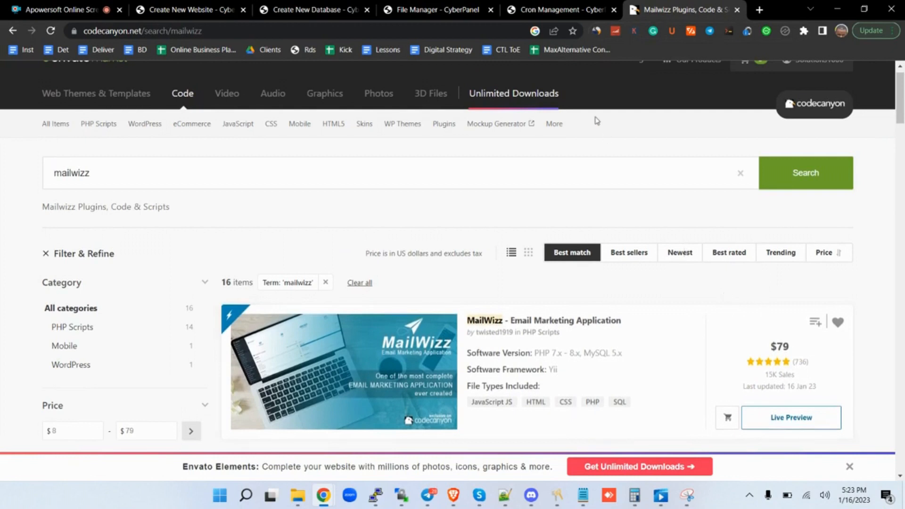
pyautogui.click(429, 11)
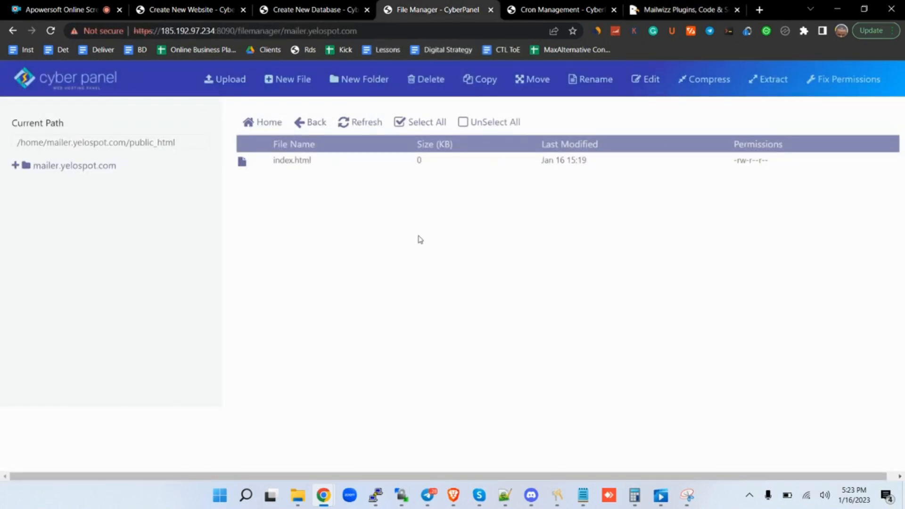
# Upload latest 2.2.2.zip (64506 KB) into public_html and close the finished upload queue
pyautogui.click(231, 80)
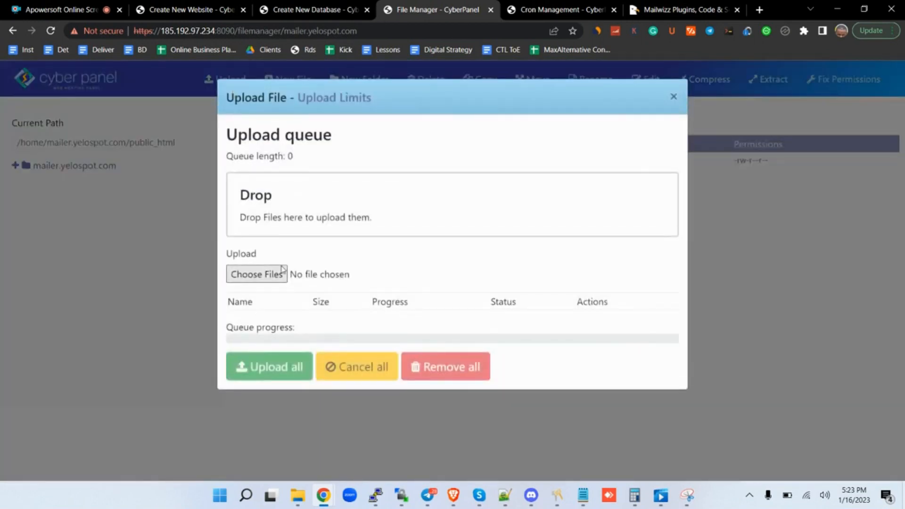
pyautogui.click(269, 283)
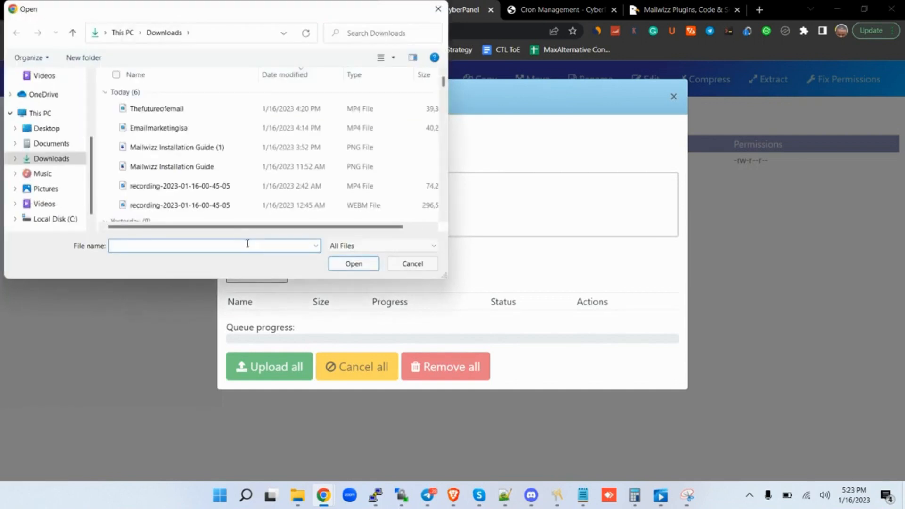
pyautogui.write('latest 2.2.2.zip')
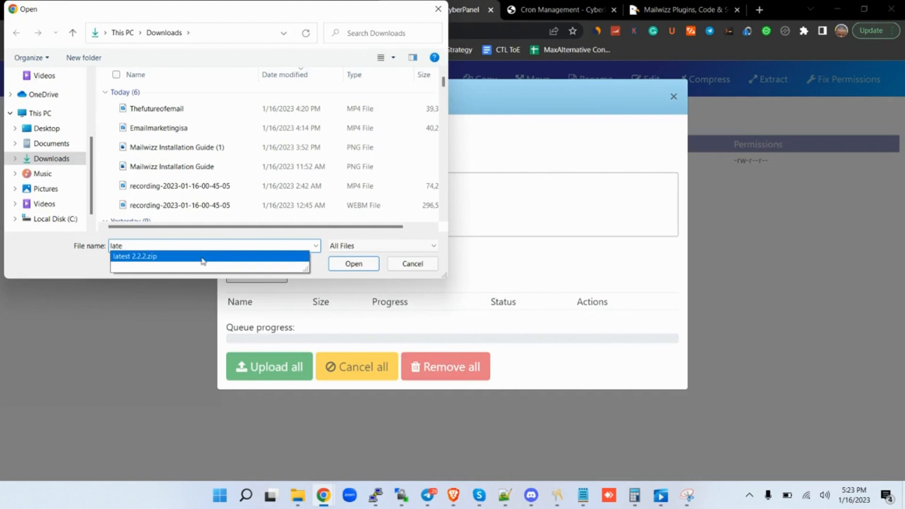
pyautogui.click(203, 257)
pyautogui.click(355, 263)
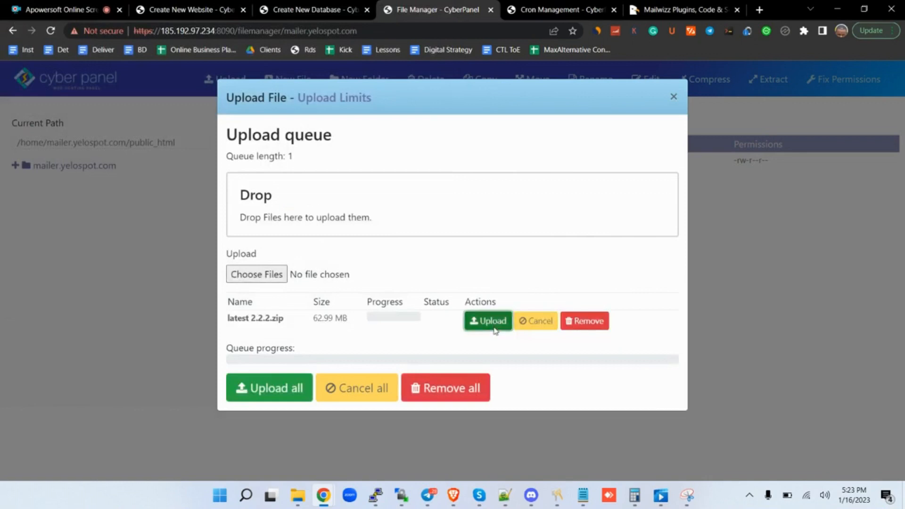
pyautogui.click(494, 329)
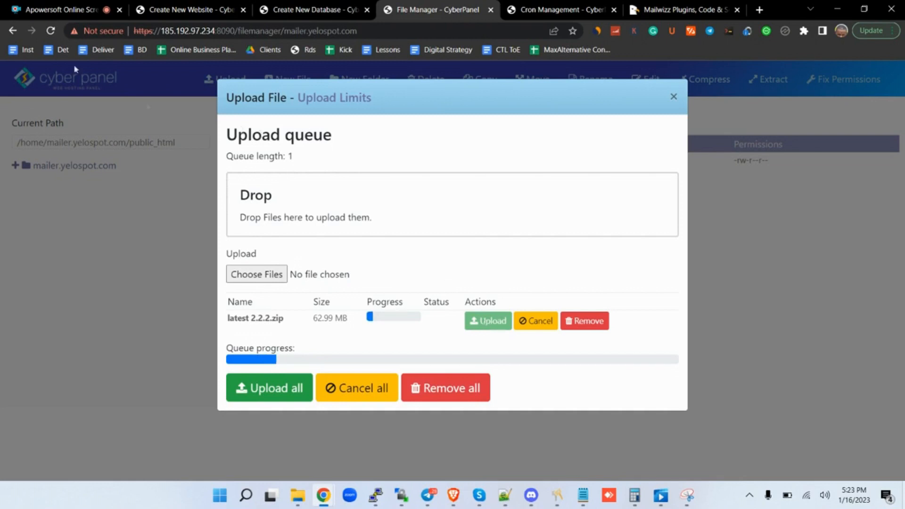
pyautogui.click(66, 10)
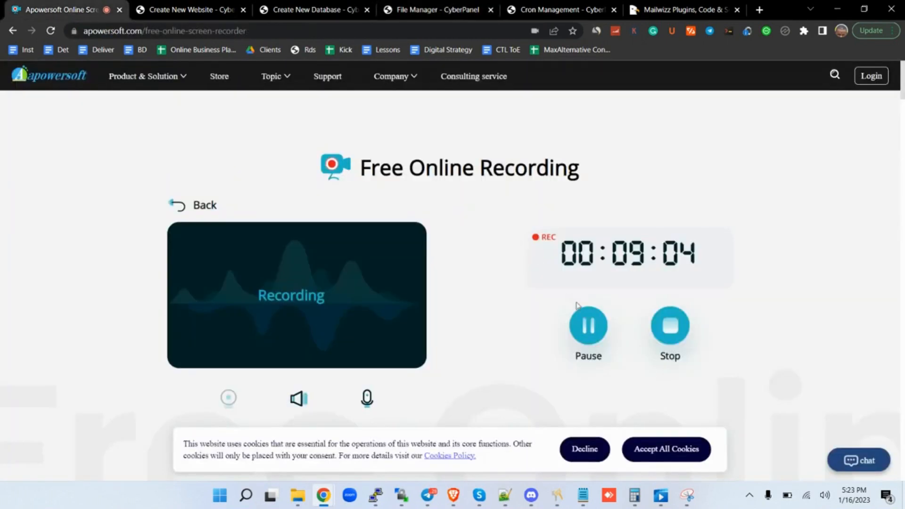
pyautogui.click(201, 10)
pyautogui.click(444, 11)
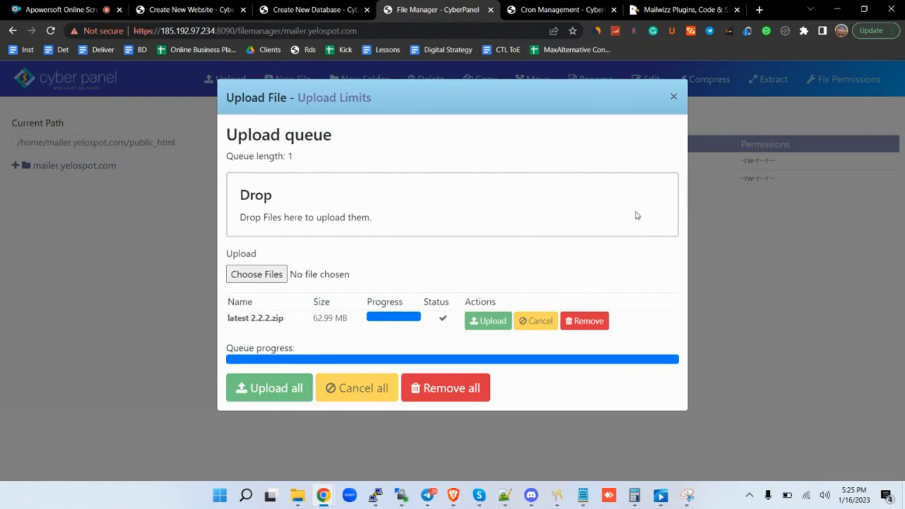
pyautogui.click(673, 97)
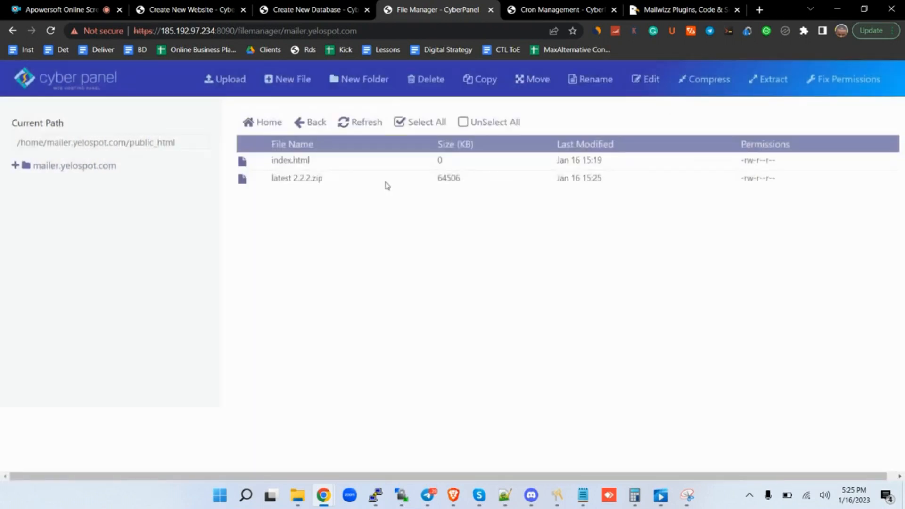
# Extract latest 2.2.2.zip into public_html
pyautogui.click(387, 185)
pyautogui.rightClick(387, 185)
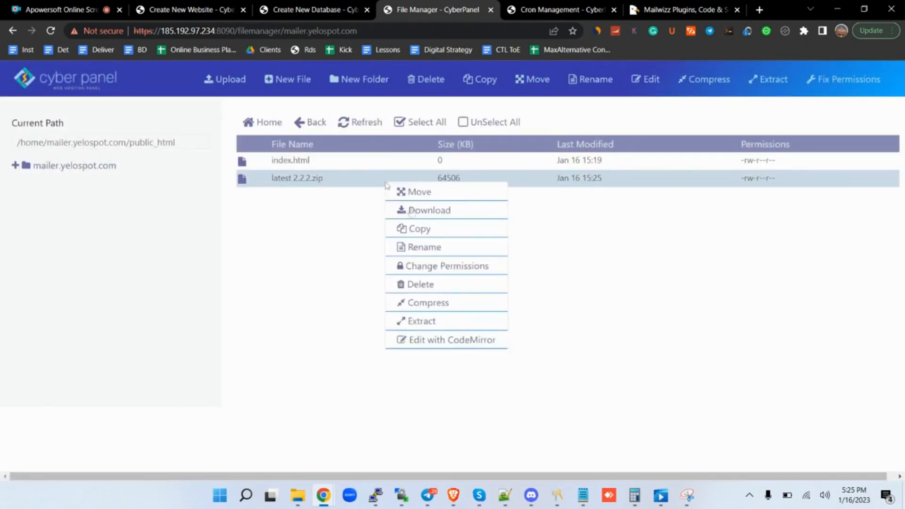
pyautogui.click(428, 330)
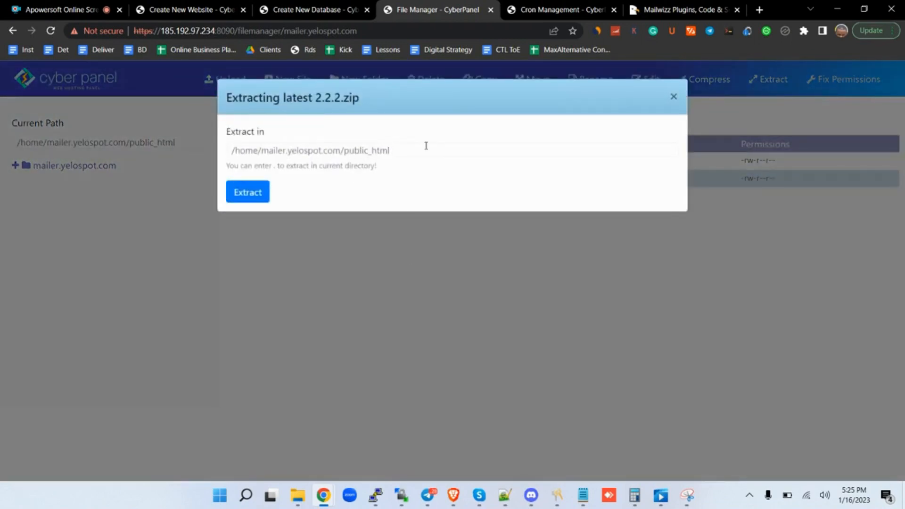
pyautogui.click(252, 195)
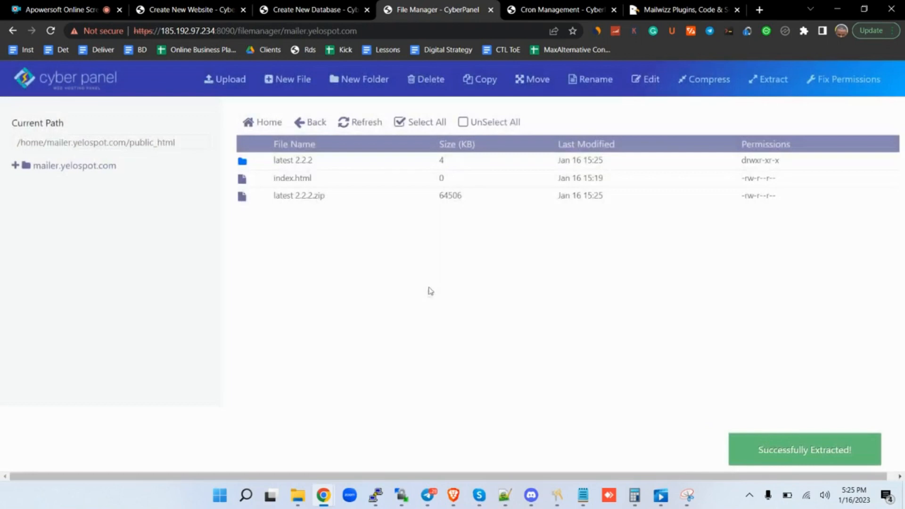
# Delete the latest 2.2.2.zip archive and open the extracted latest 2.2.2 folder
pyautogui.click(355, 199)
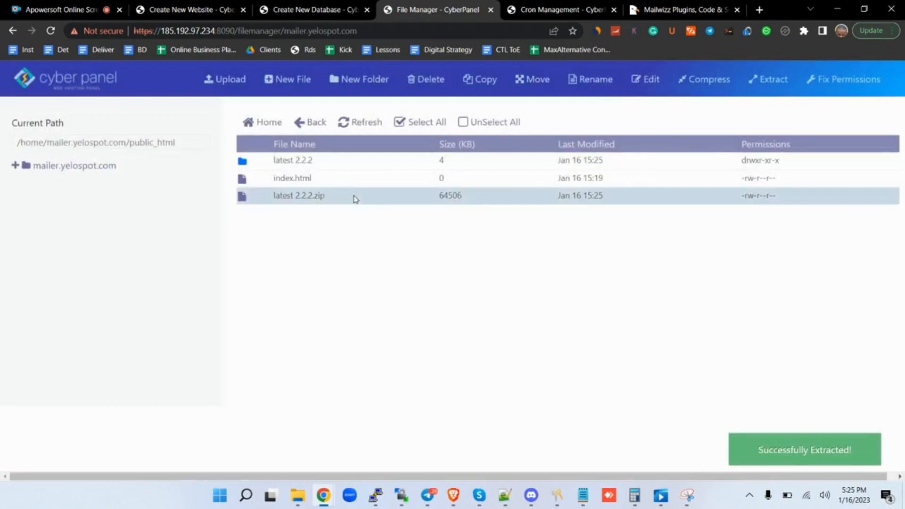
pyautogui.rightClick(355, 199)
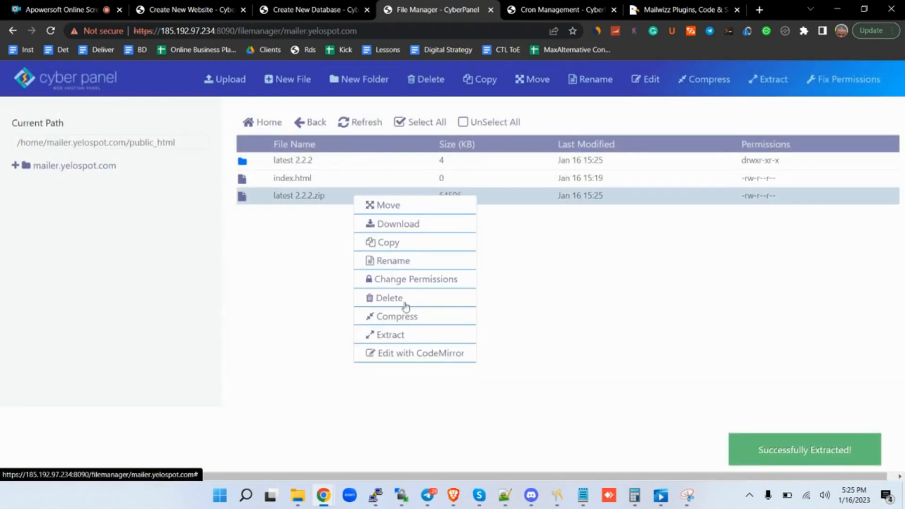
pyautogui.click(406, 304)
pyautogui.click(613, 219)
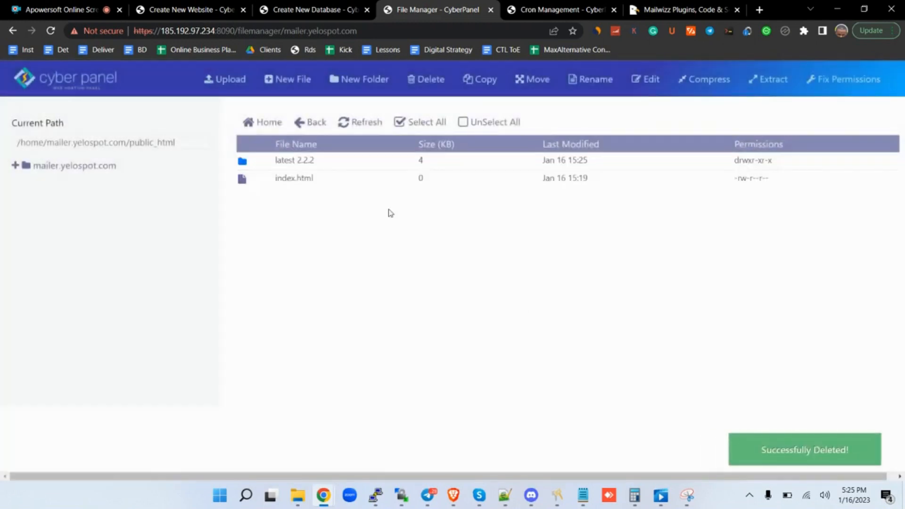
pyautogui.doubleClick(362, 165)
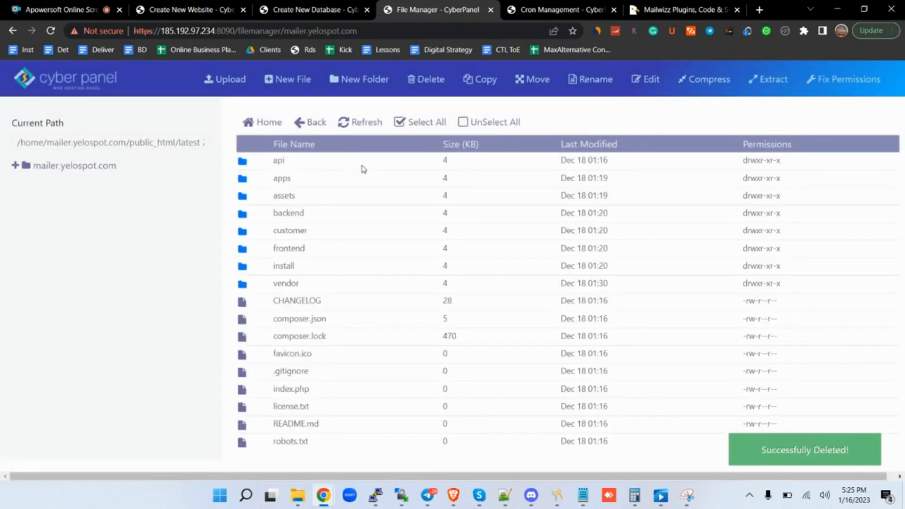
# Move every file from latest 2.2.2 up into public_html by trimming the folder from the destination path
pyautogui.click(404, 125)
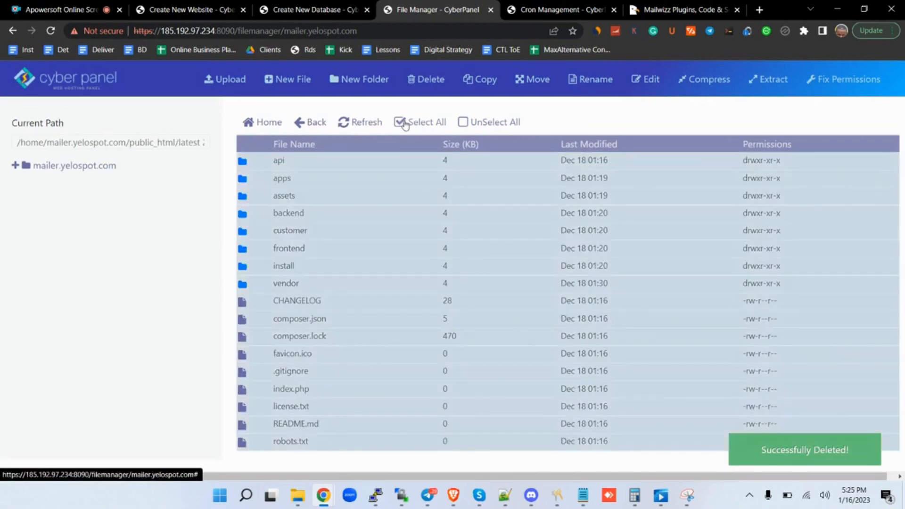
pyautogui.click(539, 83)
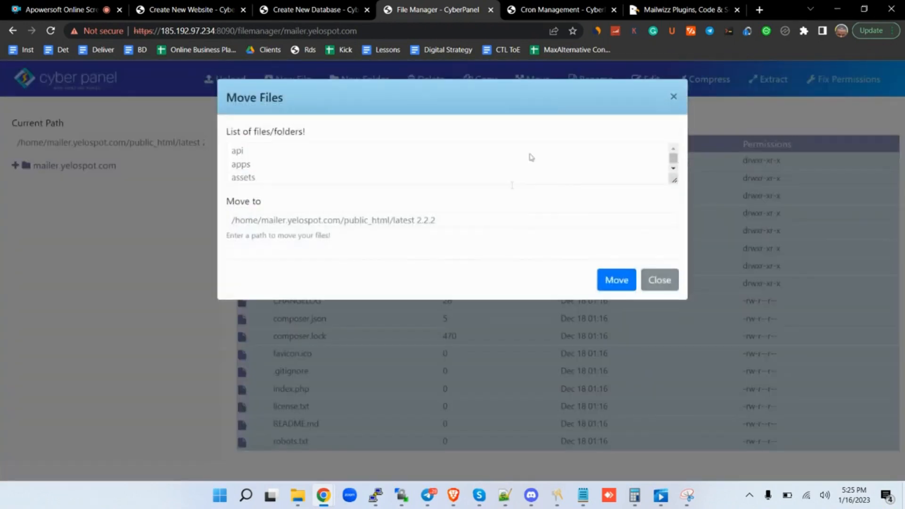
pyautogui.click(480, 218)
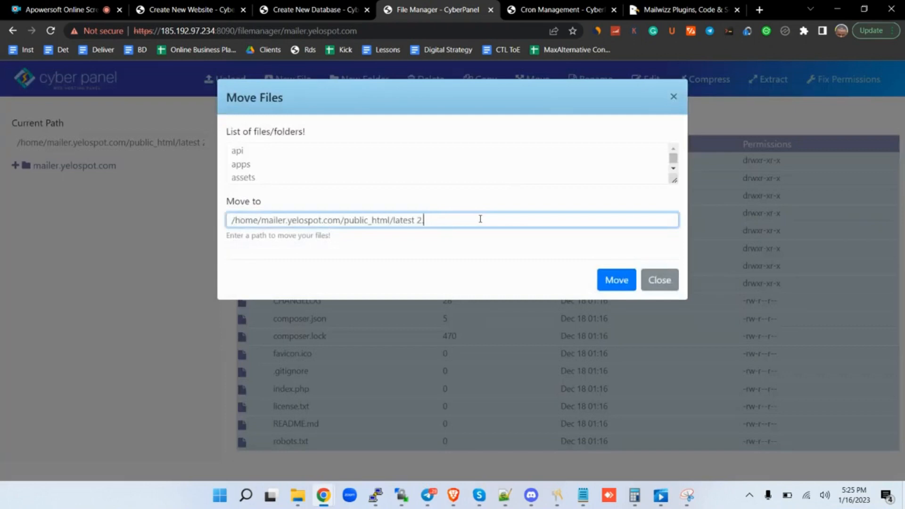
pyautogui.press('BackSpace')
pyautogui.press('BackSpace')
pyautogui.press('BackSpace')
pyautogui.press('BackSpace')
pyautogui.press('BackSpace')
pyautogui.press('BackSpace')
pyautogui.press('BackSpace')
pyautogui.click(615, 283)
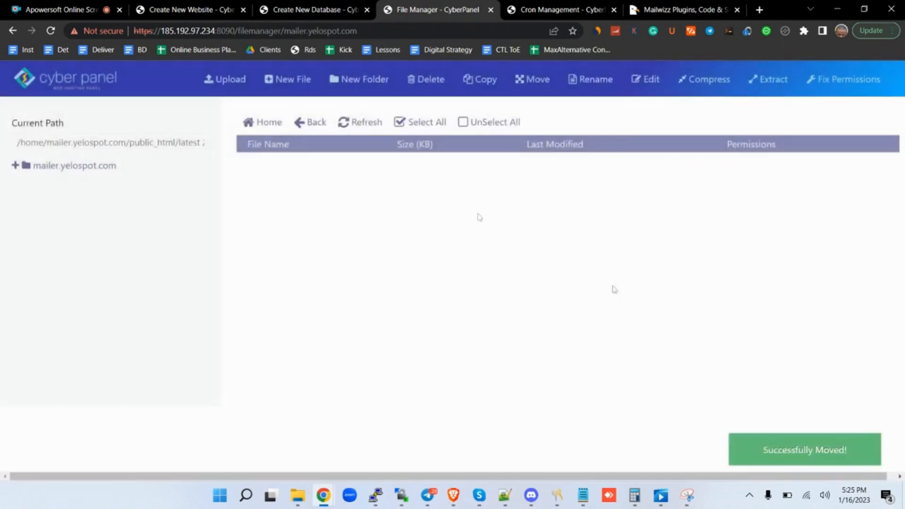
pyautogui.click(318, 125)
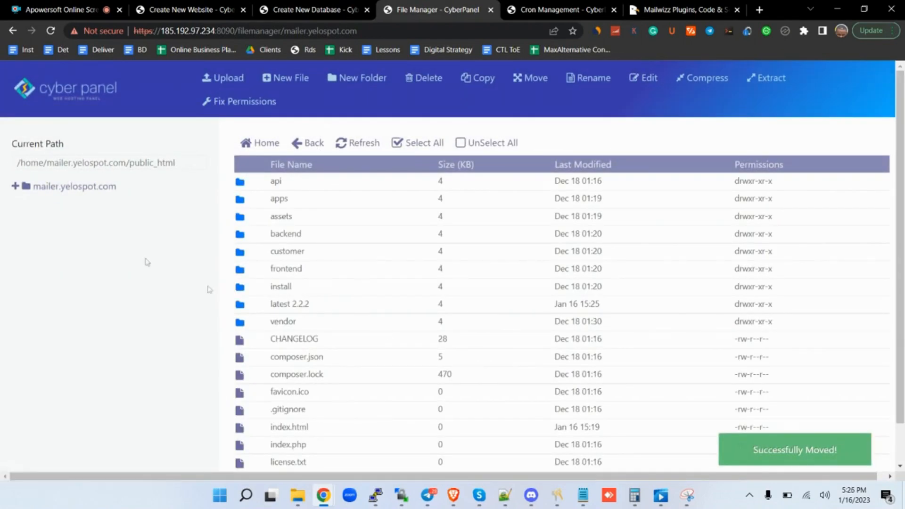
pyautogui.moveTo(126, 163); pyautogui.dragTo(49, 164)
pyautogui.hotkey('ctrl', 'c')
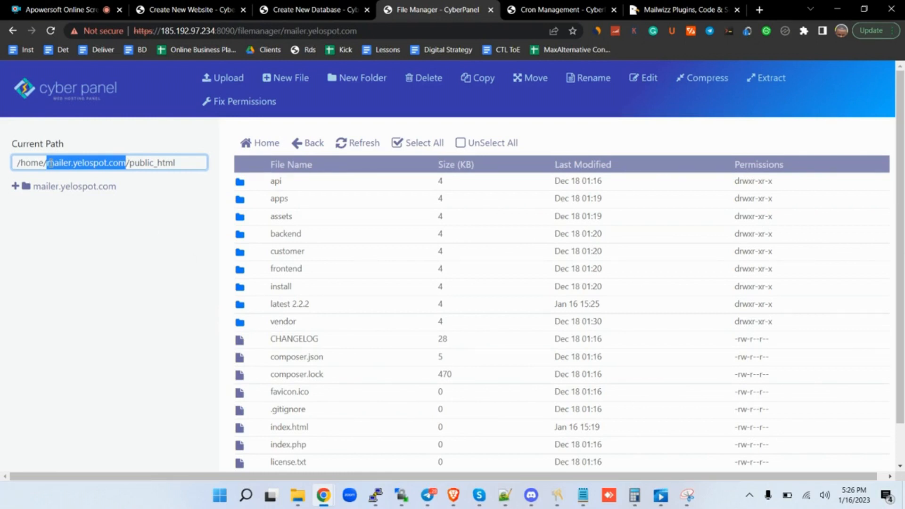
pyautogui.click(459, 497)
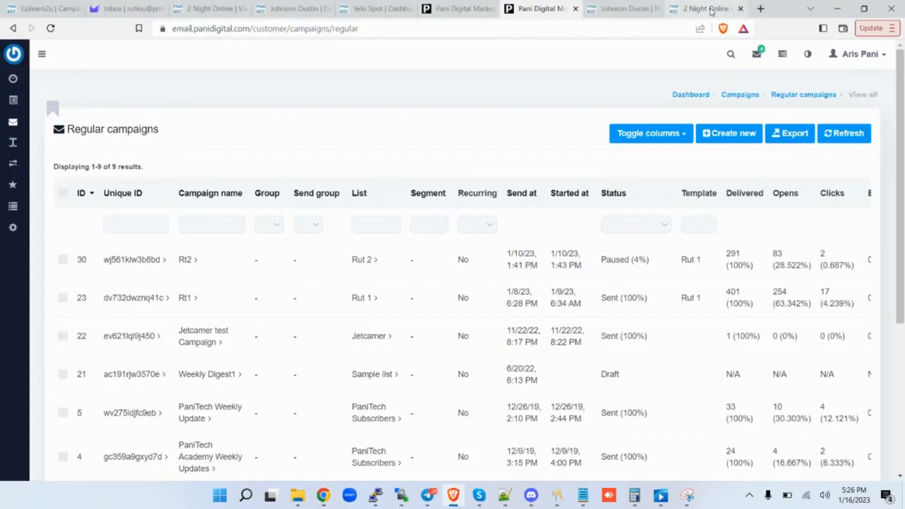
# Load mailer.yelospot.com/install in a new Brave tab
pyautogui.click(712, 12)
pyautogui.hotkey('ctrl', 't')
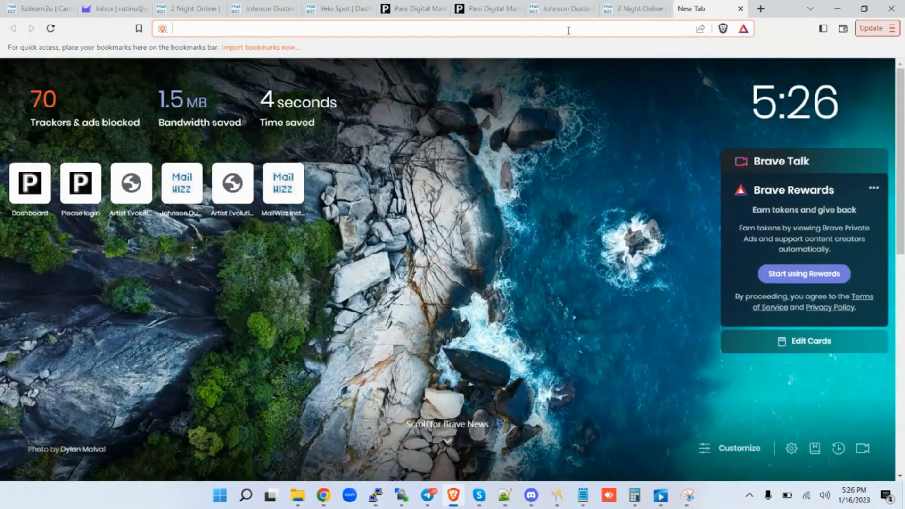
pyautogui.hotkey('ctrl', 'v')
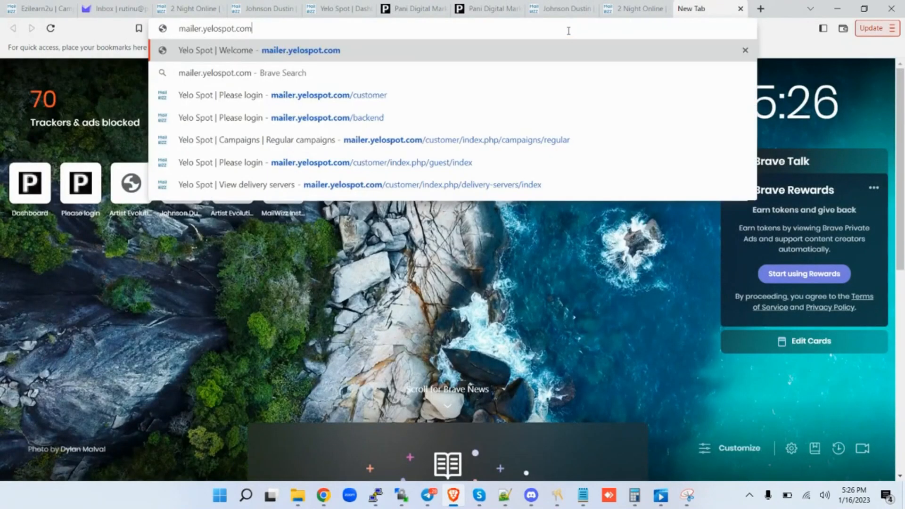
pyautogui.write('/')
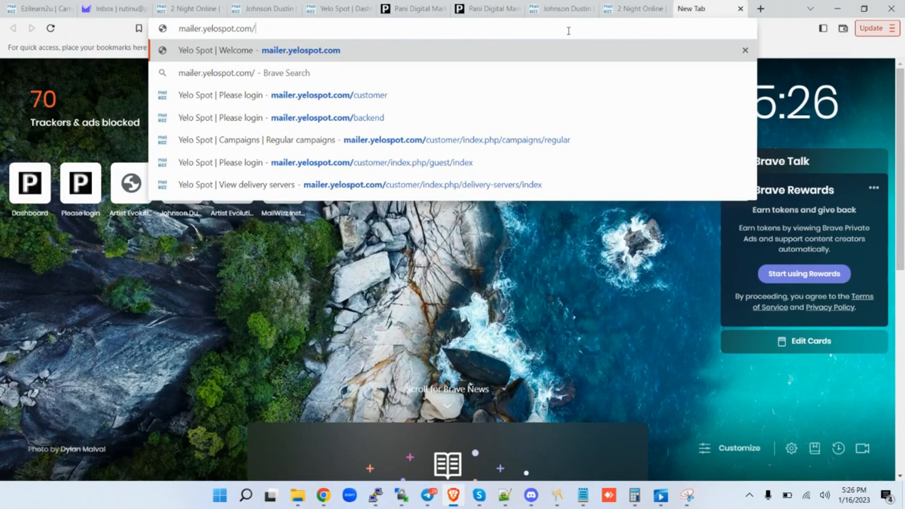
pyautogui.write('insta;')
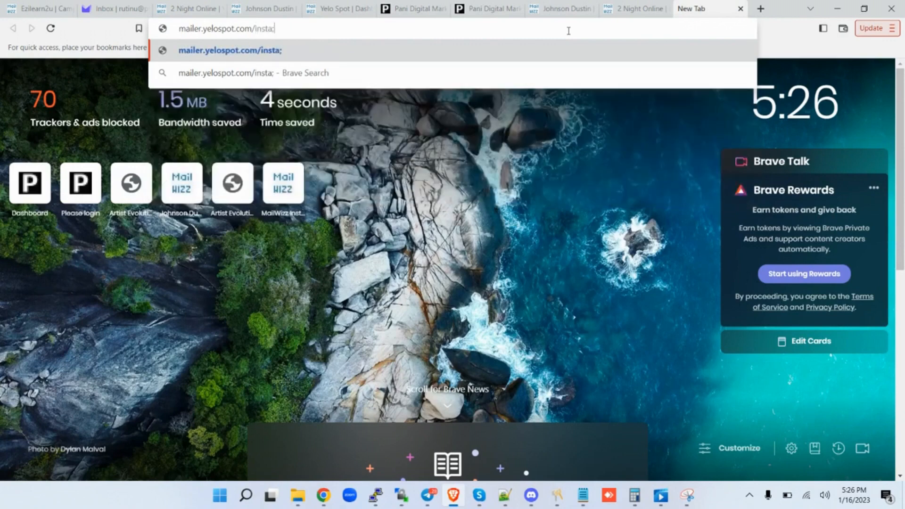
pyautogui.press('BackSpace')
pyautogui.write('ll')
pyautogui.press('Return')
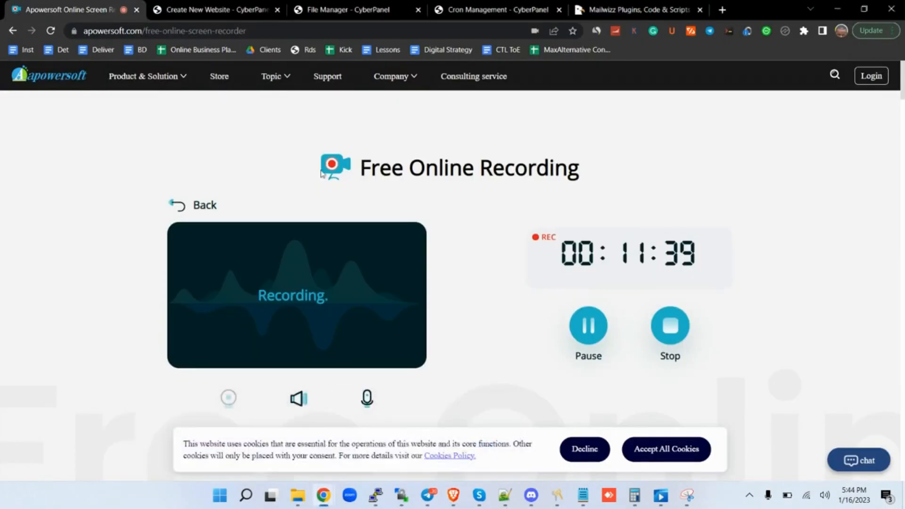
# Reload the MailWizz installer from its base /install address
pyautogui.click(457, 501)
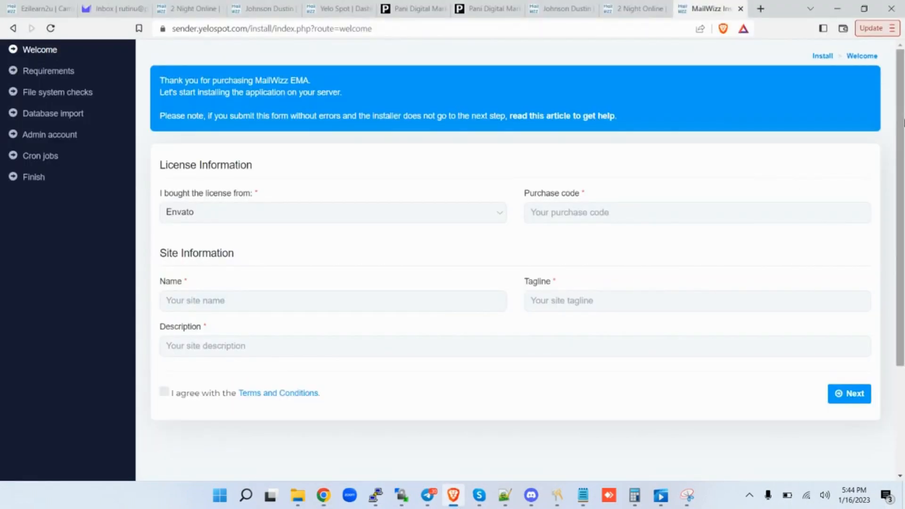
pyautogui.click(198, 29)
pyautogui.click(198, 29)
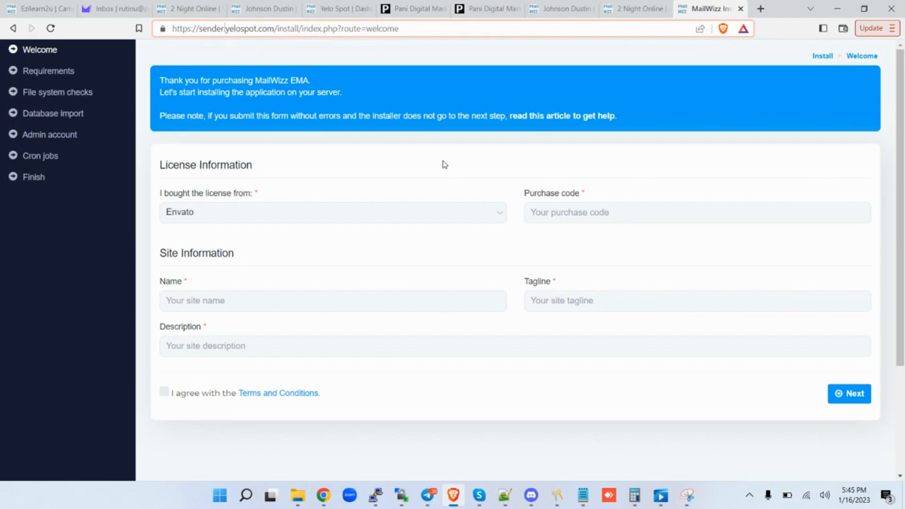
pyautogui.moveTo(903, 236)
pyautogui.mouseDown()
pyautogui.moveTo(903, 198)
pyautogui.moveTo(904, 341)
pyautogui.moveTo(904, 231)
pyautogui.mouseUp()
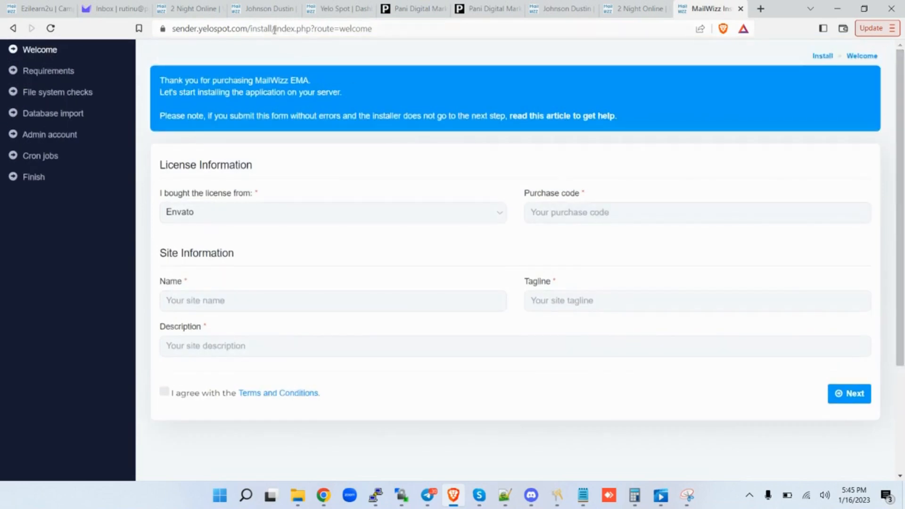
pyautogui.click(440, 29)
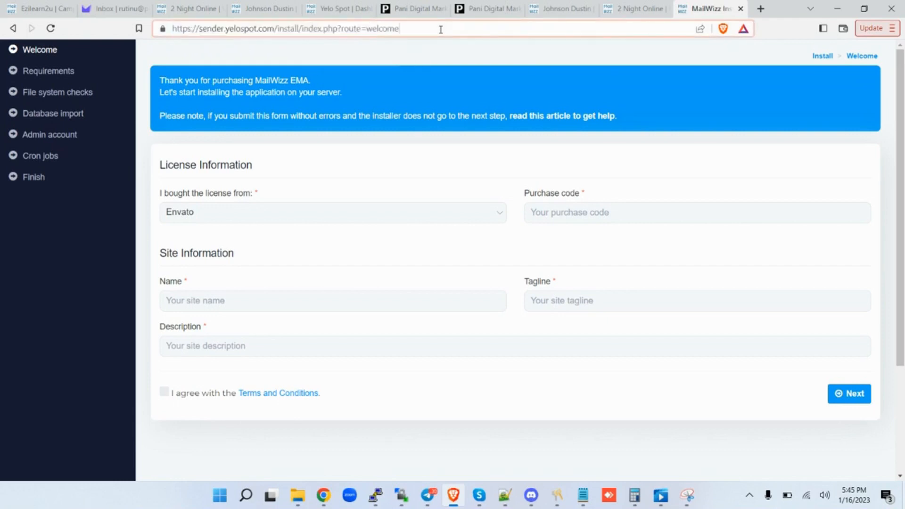
pyautogui.press('BackSpace')
pyautogui.press('BackSpace')
pyautogui.press('BackSpace')
pyautogui.press('BackSpace')
pyautogui.press('BackSpace')
pyautogui.press('BackSpace')
pyautogui.press('BackSpace')
pyautogui.press('BackSpace')
pyautogui.press('BackSpace')
pyautogui.press('BackSpace')
pyautogui.press('BackSpace')
pyautogui.press('BackSpace')
pyautogui.press('BackSpace')
pyautogui.press('BackSpace')
pyautogui.press('BackSpace')
pyautogui.press('BackSpace')
pyautogui.press('BackSpace')
pyautogui.press('BackSpace')
pyautogui.press('BackSpace')
pyautogui.press('BackSpace')
pyautogui.press('BackSpace')
pyautogui.press('BackSpace')
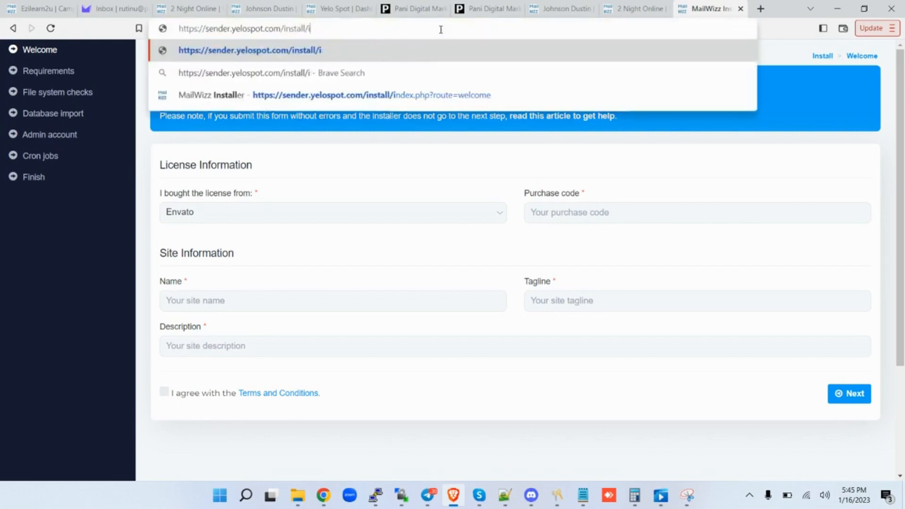
pyautogui.press('Return')
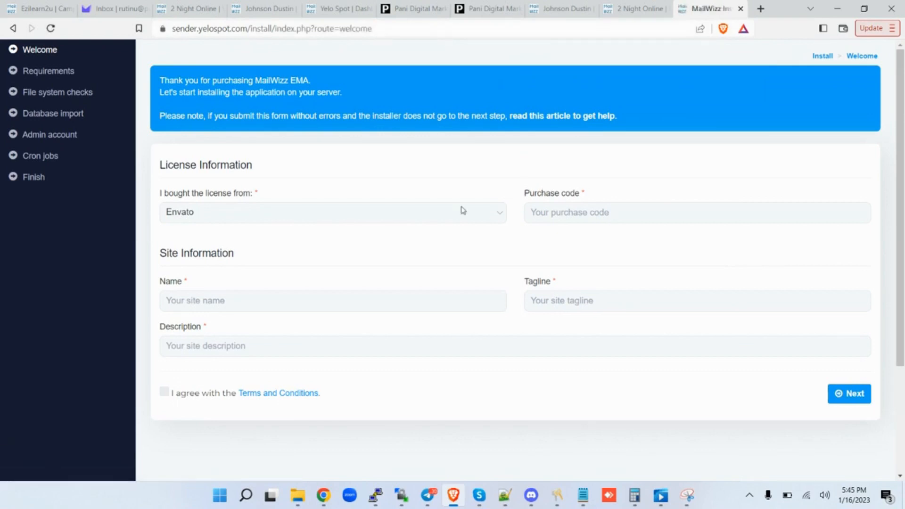
# Enter site name Yelospot, tagline 'Meeting Your Desires', description 'Email Marketing Made Easier', and accept the terms
pyautogui.click(435, 298)
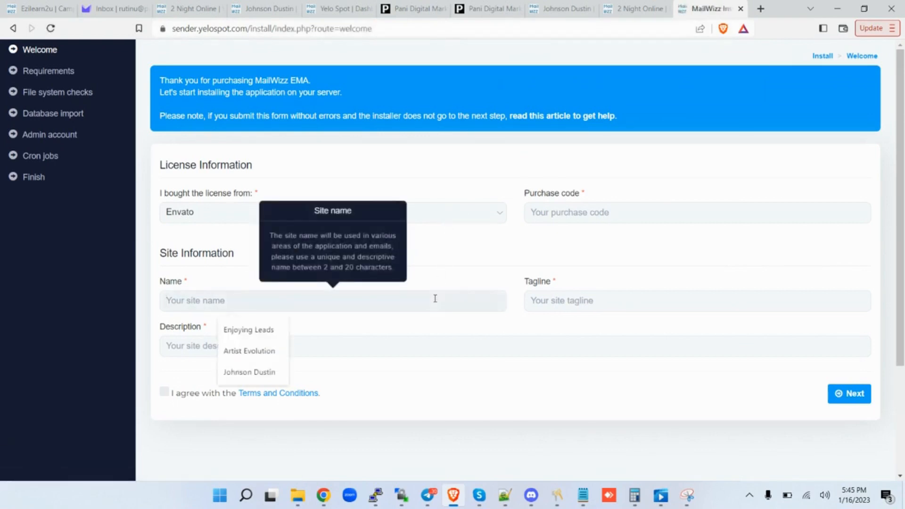
pyautogui.write('Yelpo')
pyautogui.press('BackSpace')
pyautogui.press('BackSpace')
pyautogui.write('ospot')
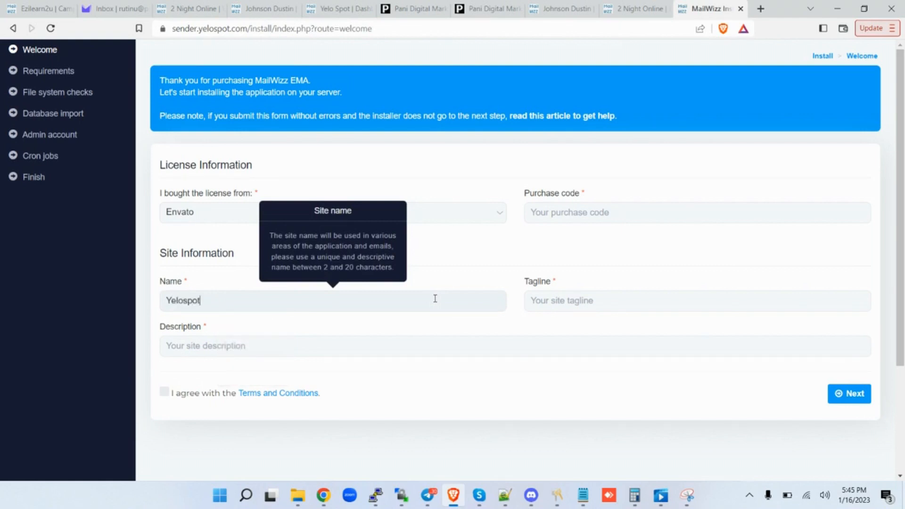
pyautogui.click(576, 304)
pyautogui.click(605, 332)
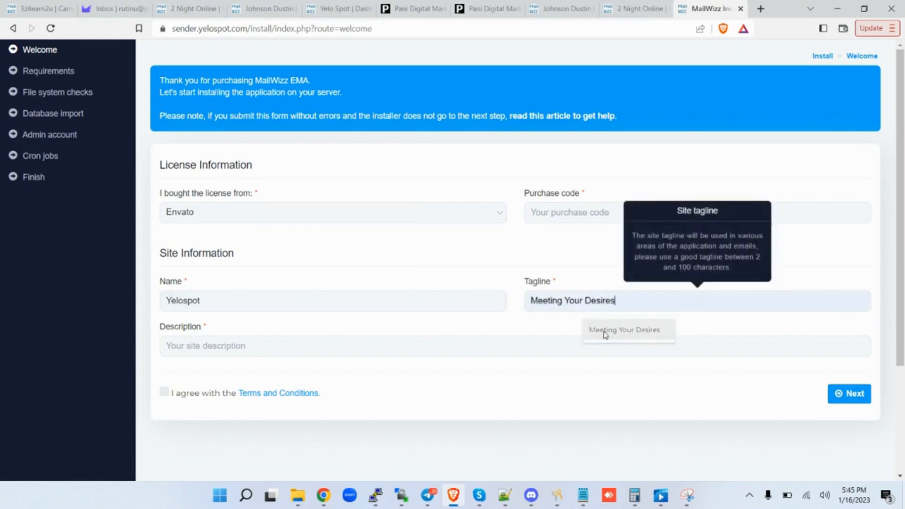
pyautogui.click(541, 344)
pyautogui.click(275, 375)
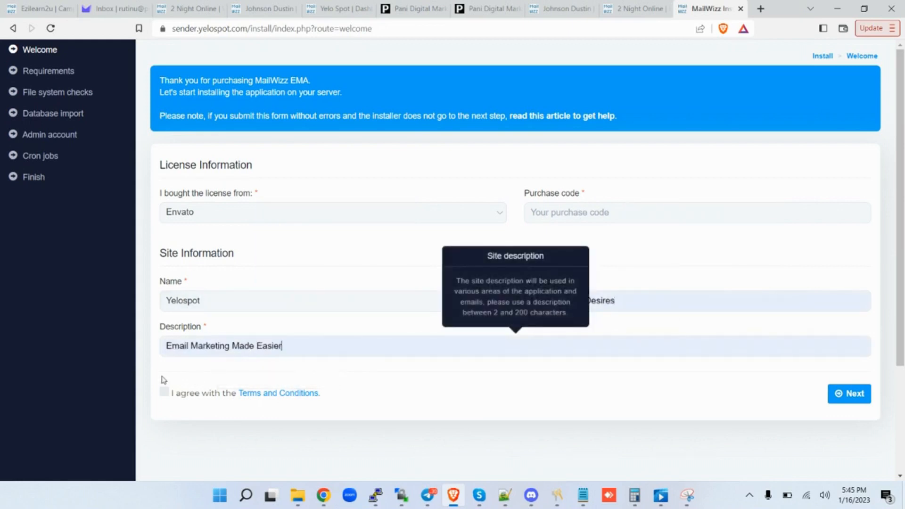
pyautogui.click(164, 392)
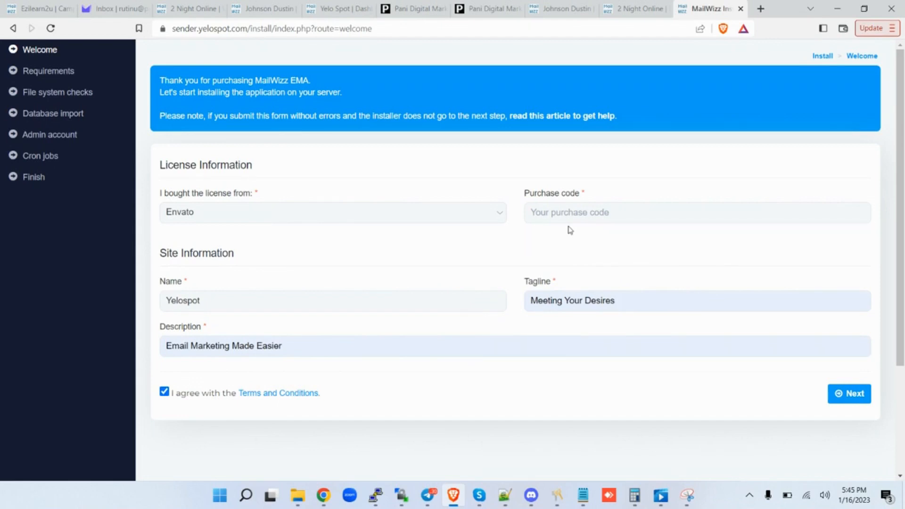
# Copy the purchase code from Notepad++, paste it into Purchase code, and submit the form
pyautogui.click(505, 503)
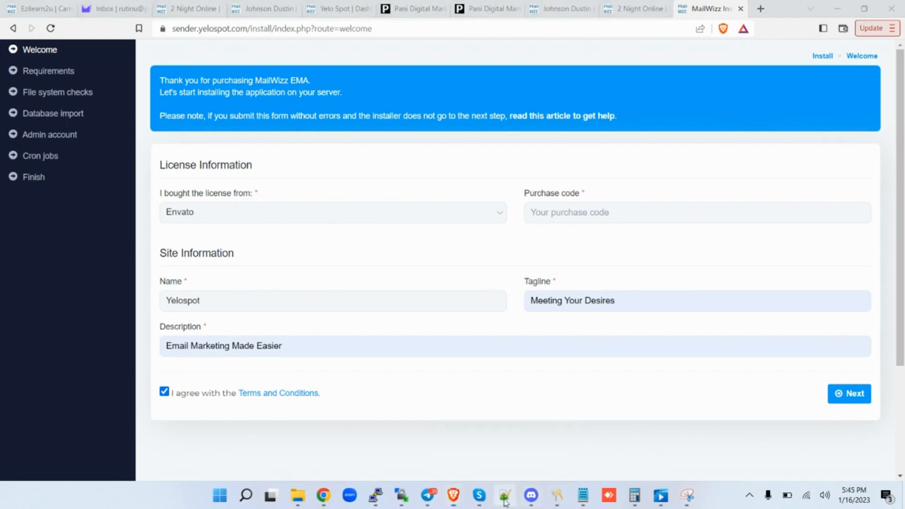
pyautogui.tripleClick(178, 68)
pyautogui.hotkey('ctrl', 'c')
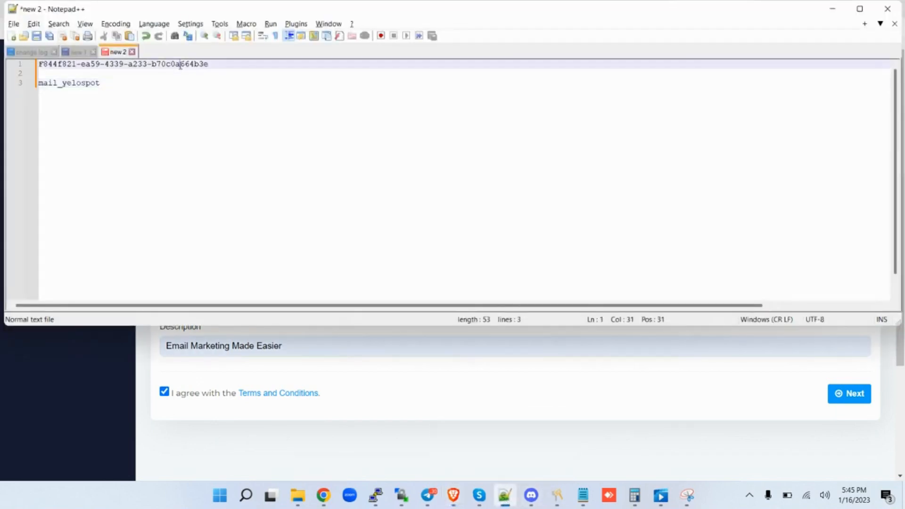
pyautogui.click(379, 386)
pyautogui.click(570, 221)
pyautogui.hotkey('ctrl', 'v')
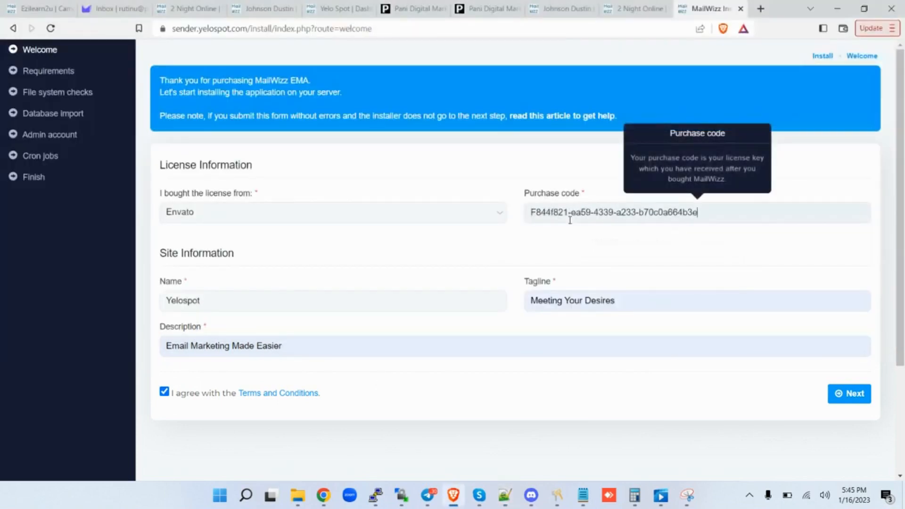
pyautogui.click(861, 397)
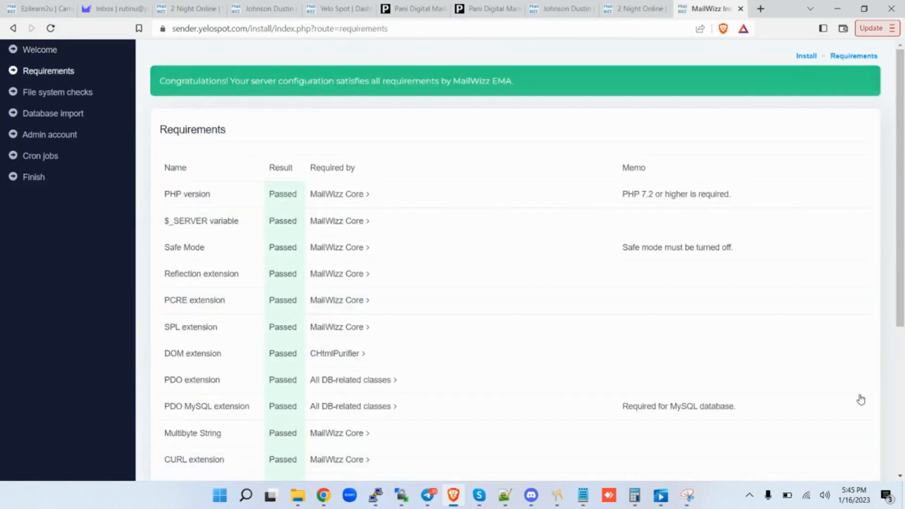
# Continue past the Requirements and File system checks to the database credentials step
pyautogui.scroll(-5, 861, 400)
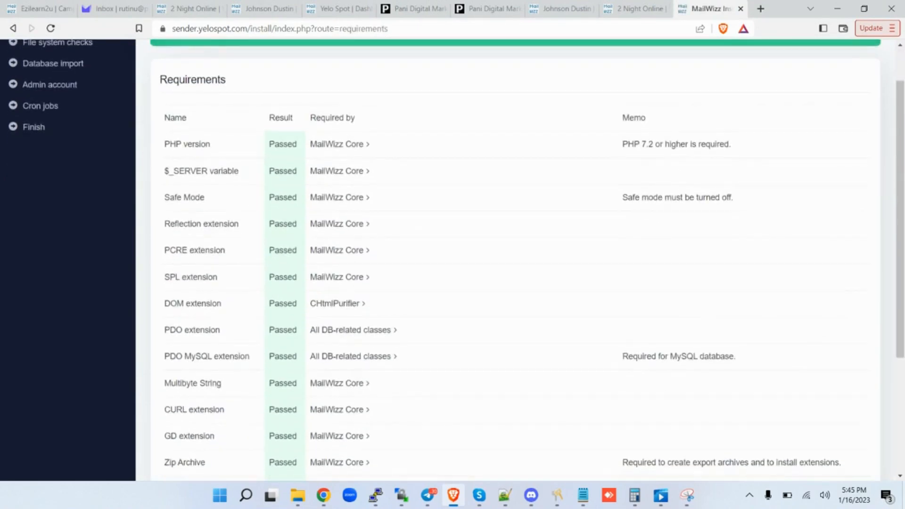
pyautogui.scroll(4, 519, 259)
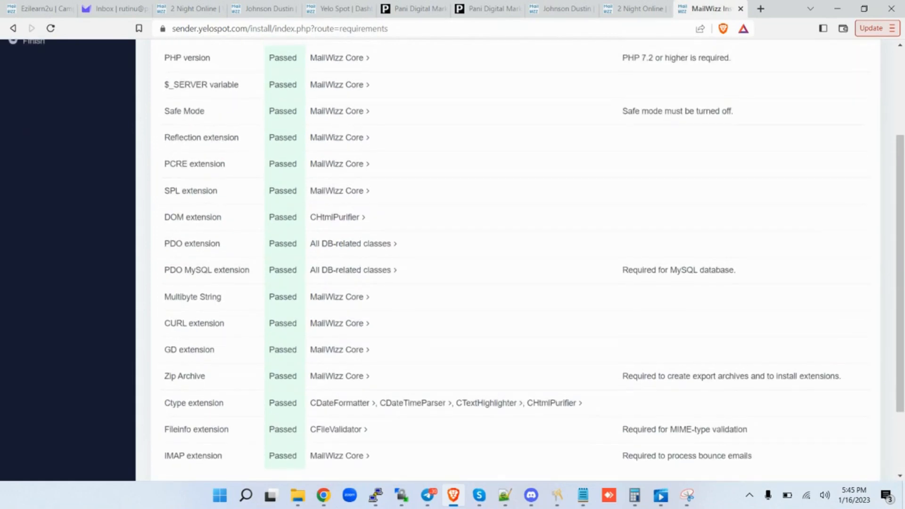
pyautogui.scroll(-1, 518, 259)
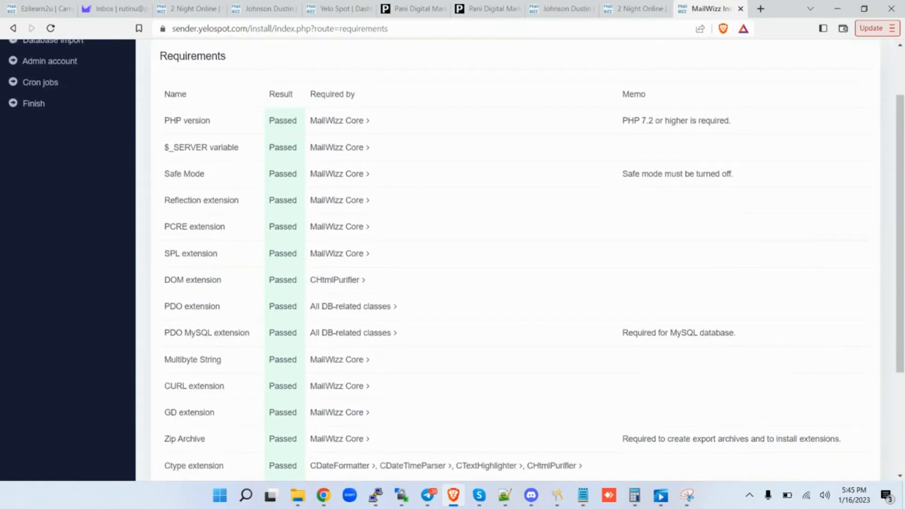
pyautogui.scroll(-3, 519, 259)
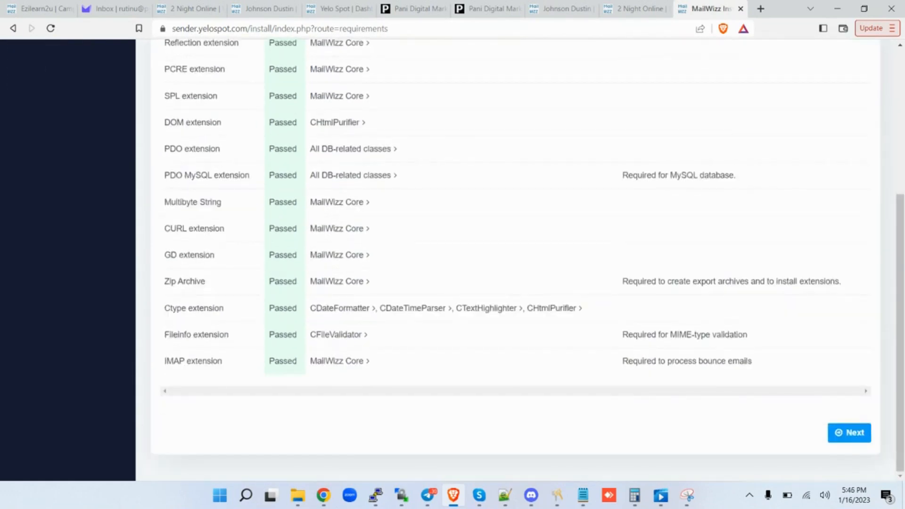
pyautogui.click(849, 433)
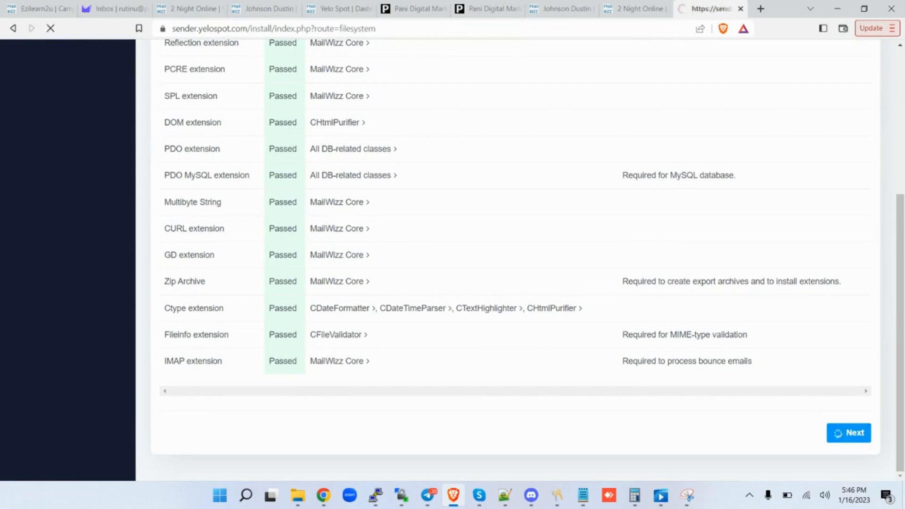
pyautogui.scroll(-3, 518, 259)
pyautogui.click(849, 346)
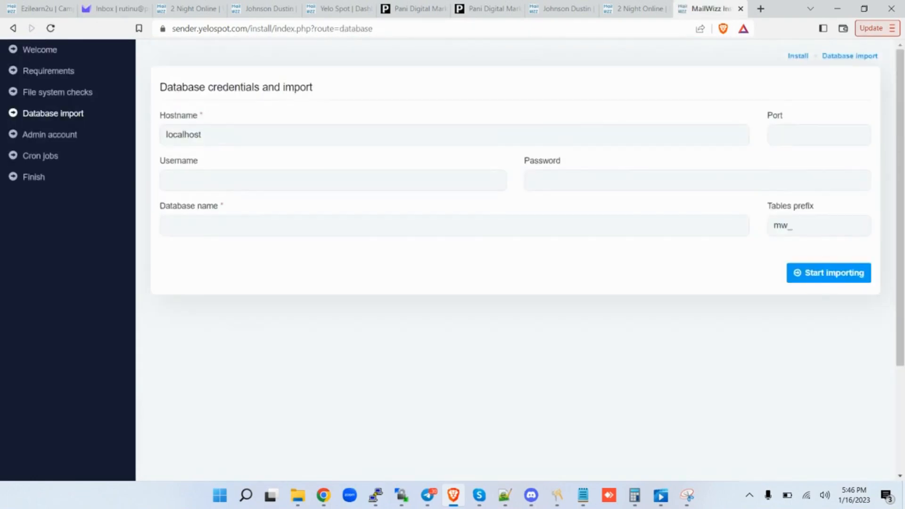
# Focus the database Username field, then switch to the Chrome window
pyautogui.click(352, 188)
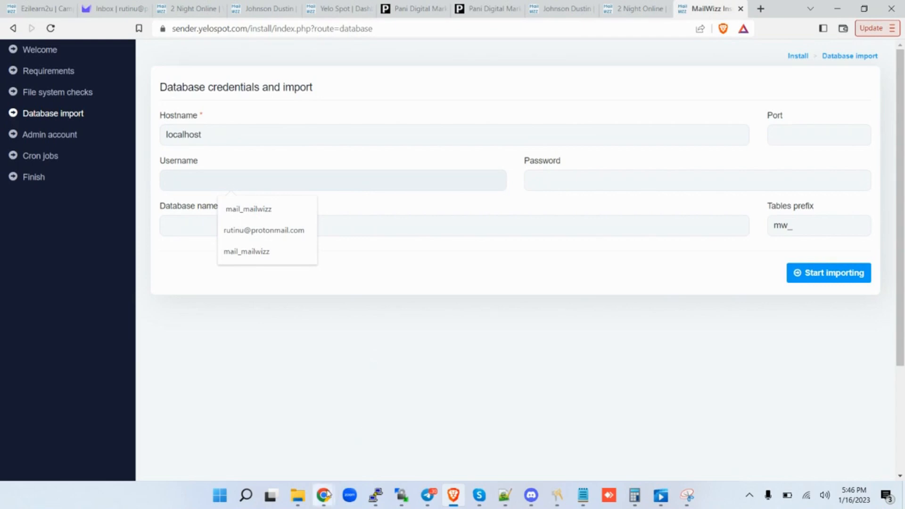
pyautogui.moveTo(328, 496)
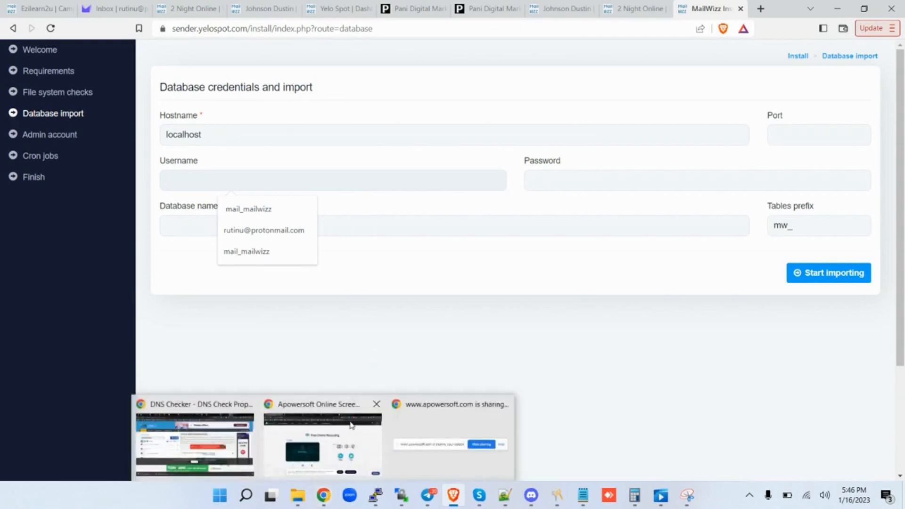
pyautogui.click(343, 455)
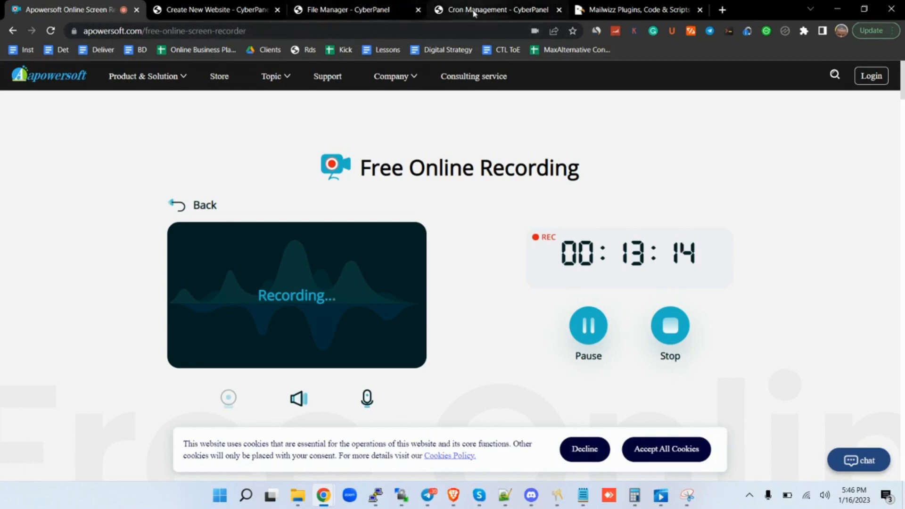
# Open CyberPanel's Create Database page and select sender.yelospot.com as the website
pyautogui.click(476, 11)
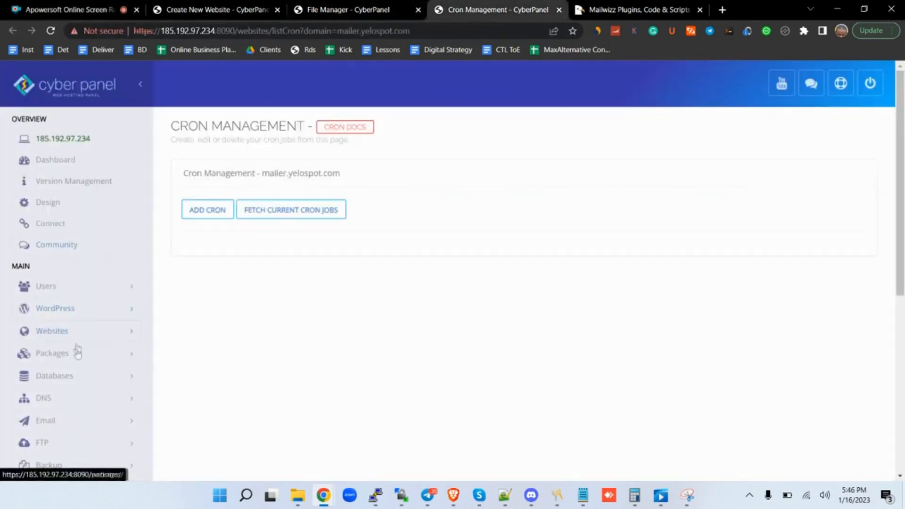
pyautogui.click(81, 381)
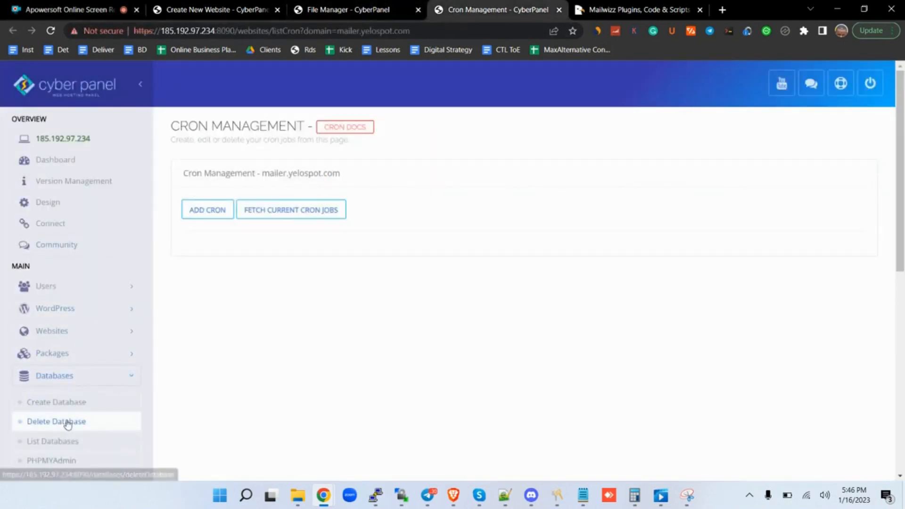
pyautogui.click(79, 404)
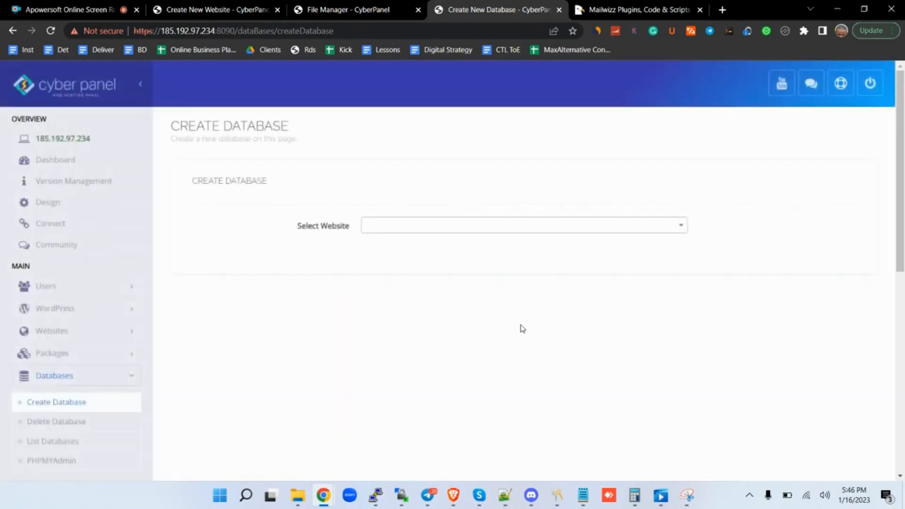
pyautogui.click(565, 231)
pyautogui.click(525, 286)
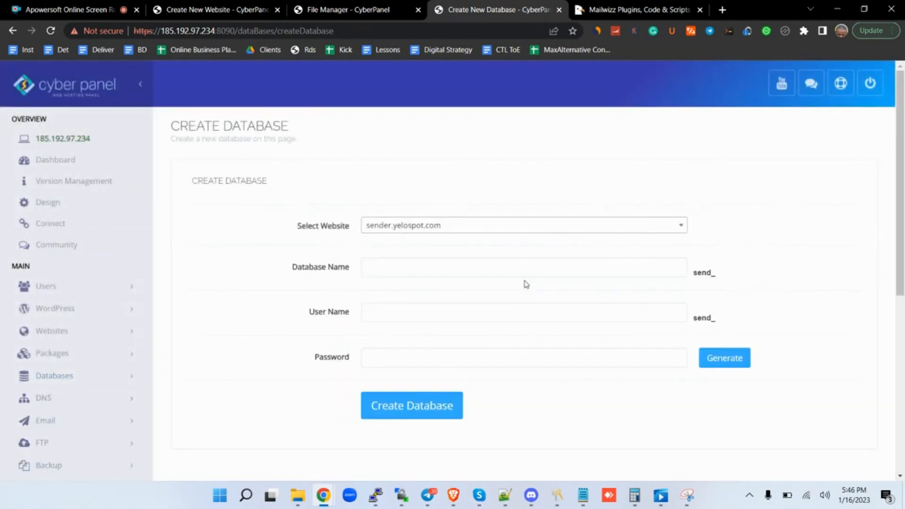
# Enter 'send' as the database name and 'sender' as the user name
pyautogui.click(511, 269)
pyautogui.write('mailiw')
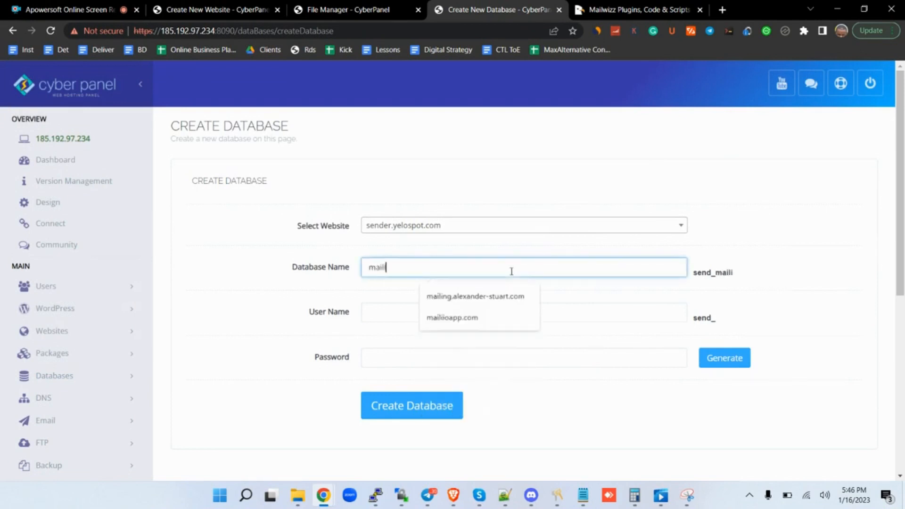
pyautogui.press('BackSpace')
pyautogui.write('er')
pyautogui.press('BackSpace')
pyautogui.press('BackSpace')
pyautogui.press('BackSpace')
pyautogui.press('BackSpace')
pyautogui.press('BackSpace')
pyautogui.press('BackSpace')
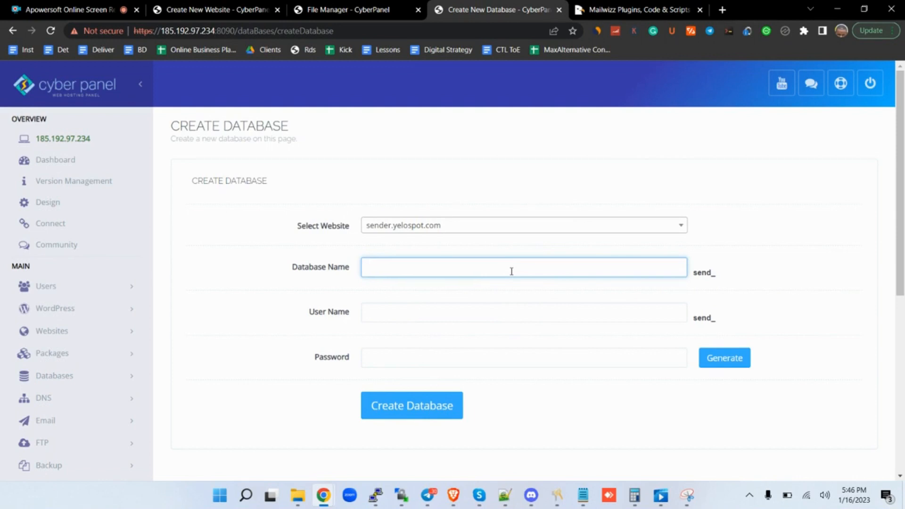
pyautogui.write('sender')
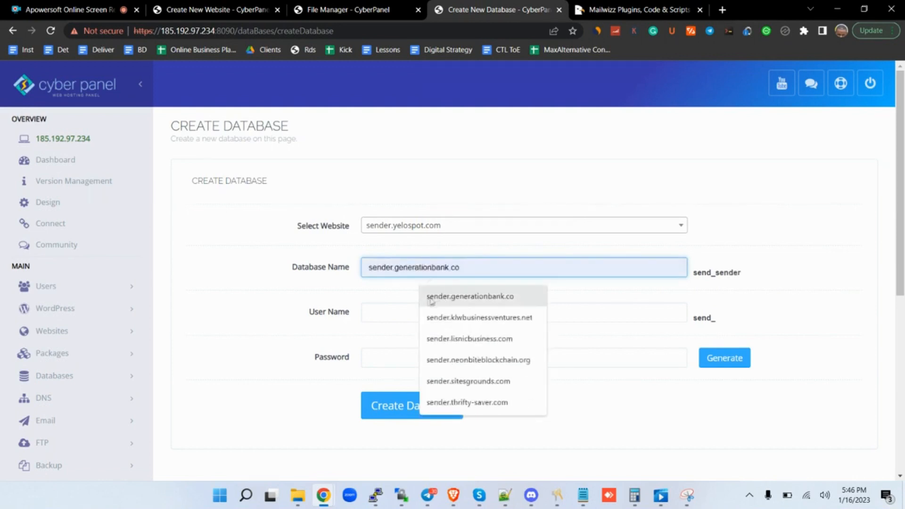
pyautogui.click(400, 313)
pyautogui.write('swender')
pyautogui.press('BackSpace')
pyautogui.press('BackSpace')
pyautogui.press('BackSpace')
pyautogui.press('BackSpace')
pyautogui.press('BackSpace')
pyautogui.press('BackSpace')
pyautogui.write('ender')
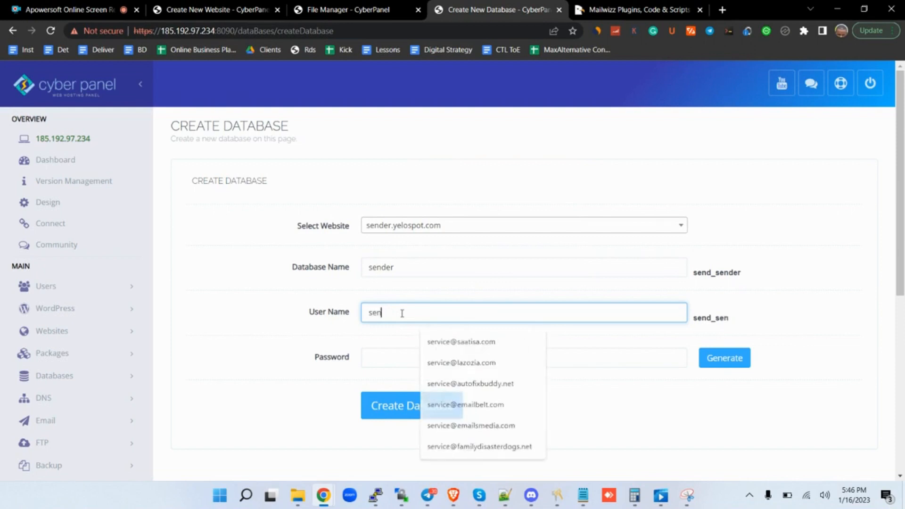
# Set the database password, copy the send_sender name, and create the database
pyautogui.click(394, 352)
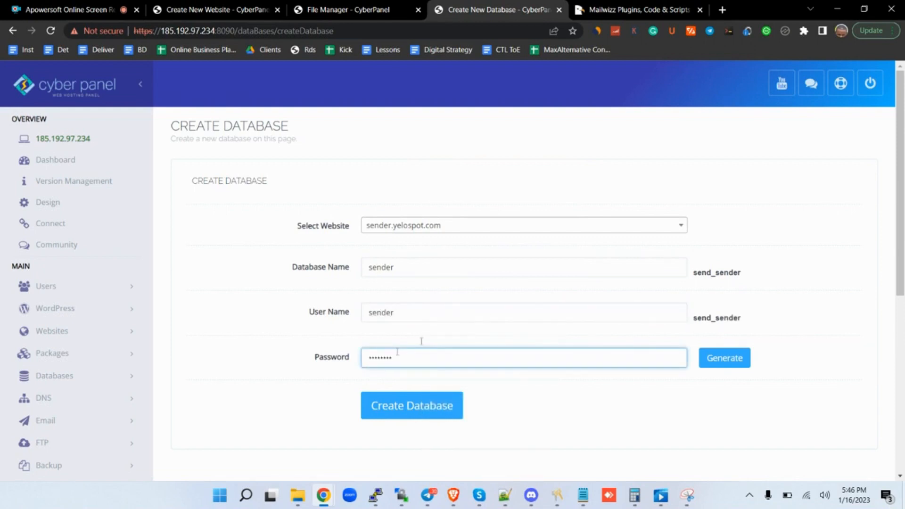
pyautogui.doubleClick(733, 273)
pyautogui.hotkey('ctrl', 'c')
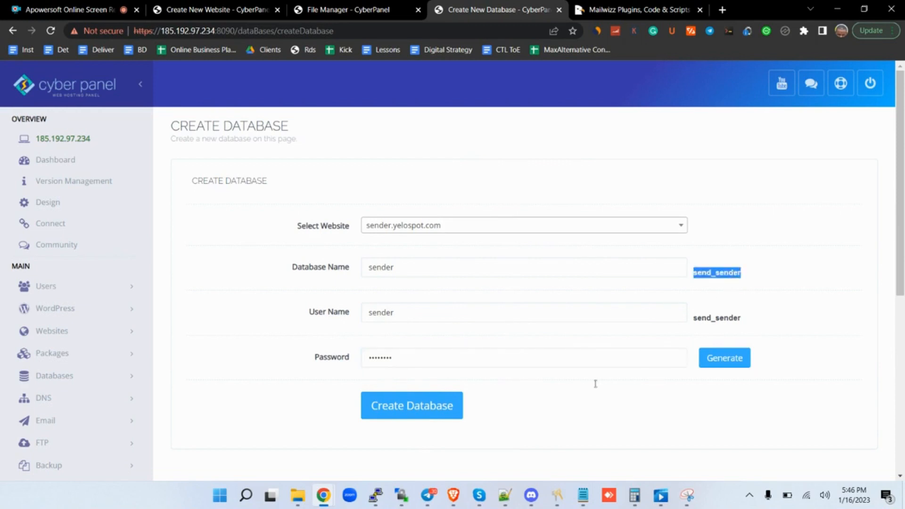
pyautogui.click(446, 417)
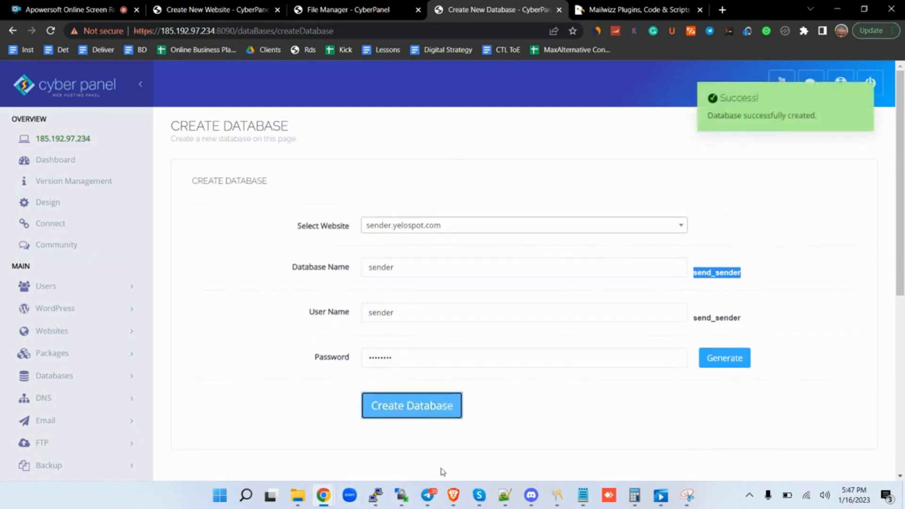
pyautogui.click(453, 495)
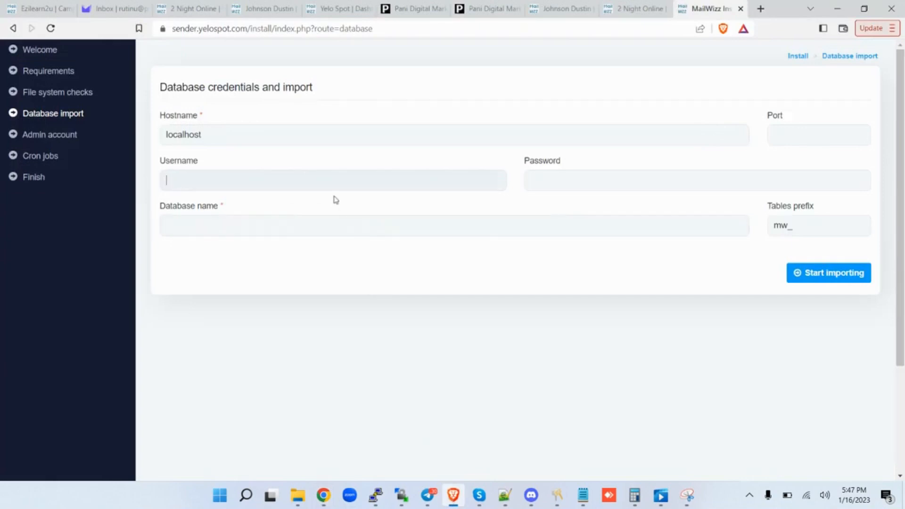
# Use send_sender as username and database name, enter the password, port 3306, no prefix, and import
pyautogui.hotkey('ctrl', 'v')
pyautogui.click(273, 229)
pyautogui.hotkey('ctrl', 'v')
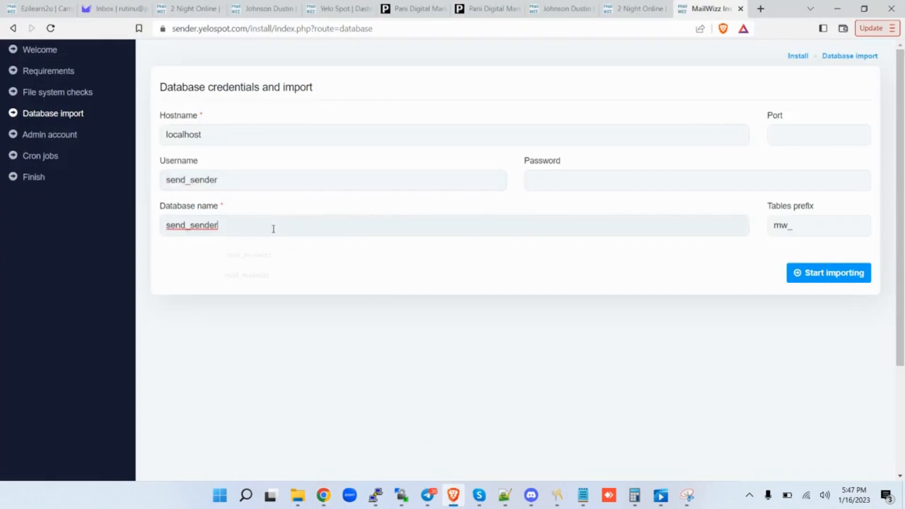
pyautogui.click(576, 183)
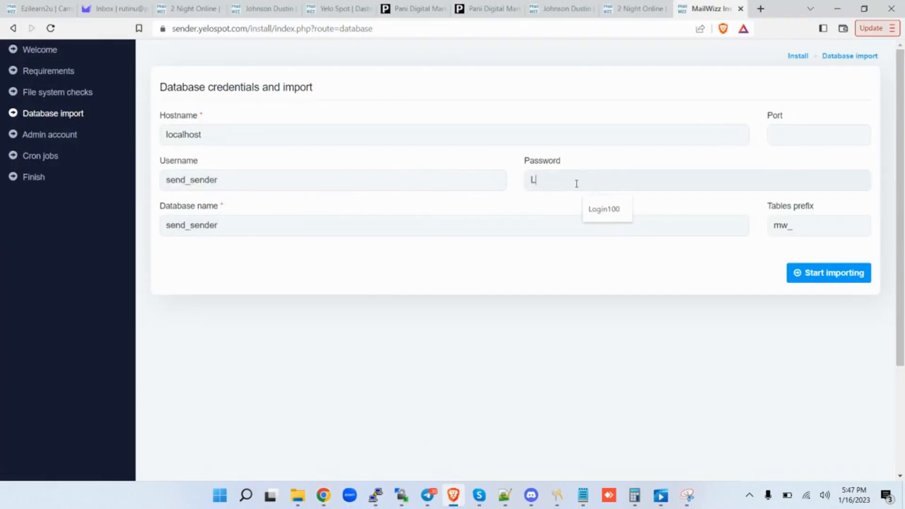
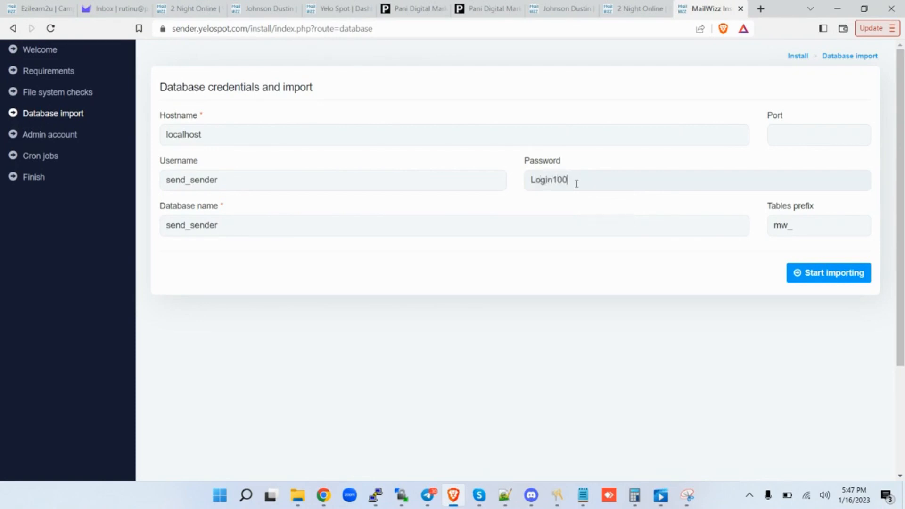
pyautogui.click(792, 134)
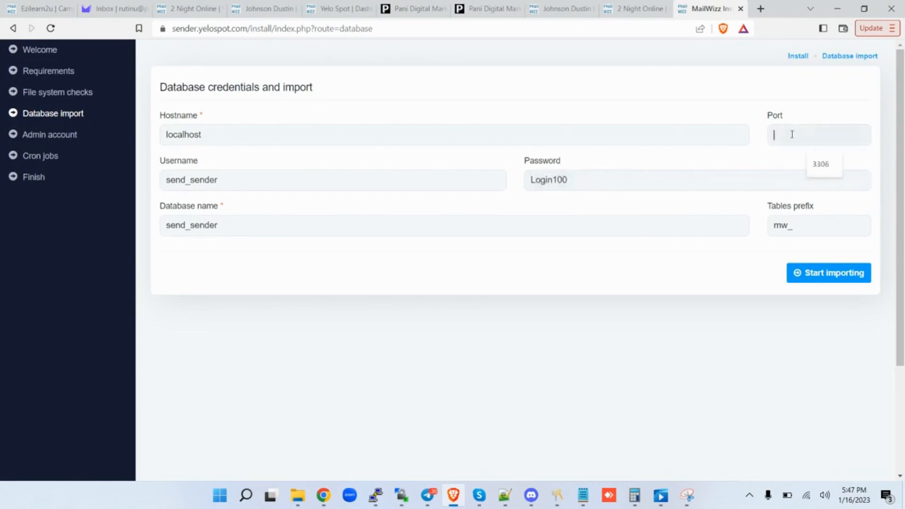
pyautogui.click(817, 166)
pyautogui.doubleClick(809, 226)
pyautogui.press('BackSpace')
pyautogui.click(833, 277)
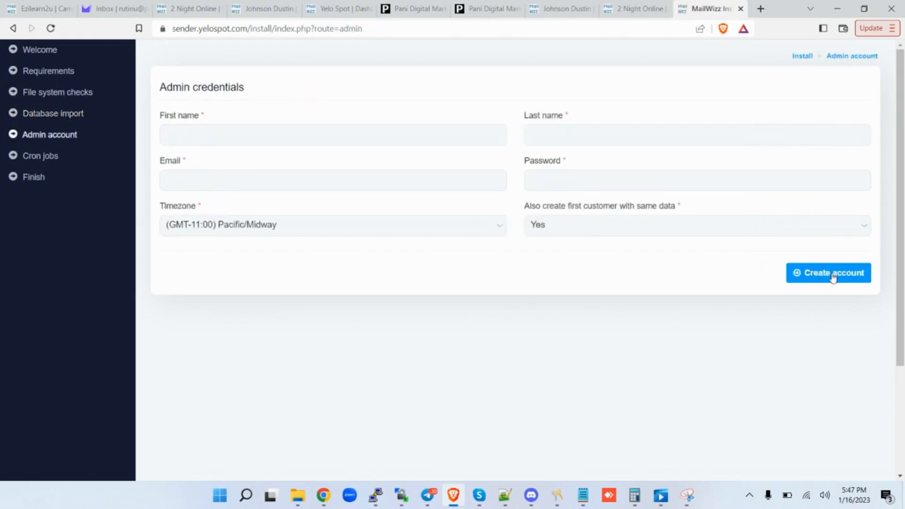
# Enter the admin's first name and last name in the installer form
pyautogui.click(354, 142)
pyautogui.write('Yelo')
pyautogui.click(563, 134)
pyautogui.write('Spot')
pyautogui.click(417, 176)
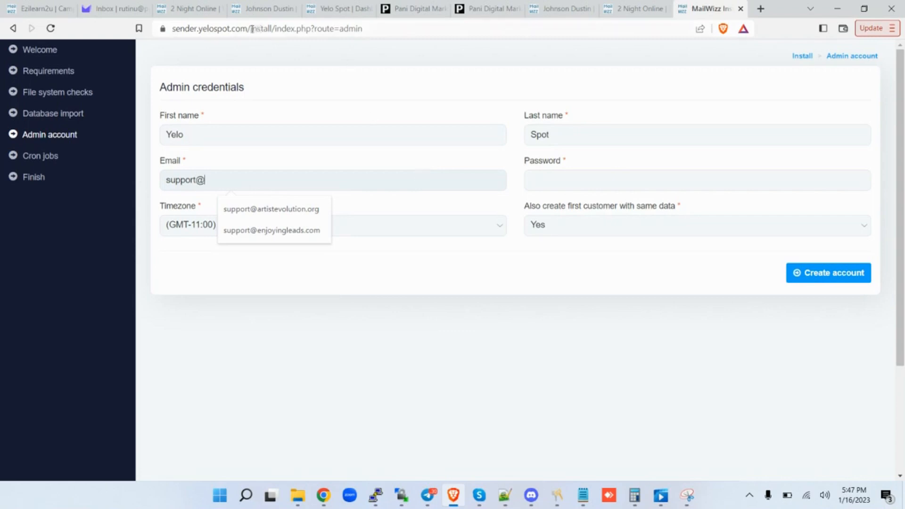
pyautogui.doubleClick(248, 29)
pyautogui.hotkey('ctrl', 'c')
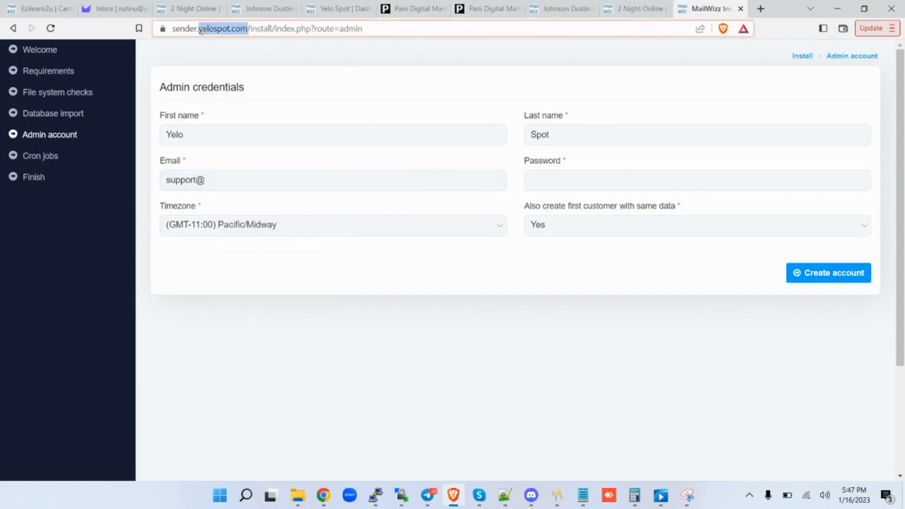
pyautogui.click(242, 194)
pyautogui.click(277, 179)
pyautogui.hotkey('ctrl', 'v')
pyautogui.click(548, 186)
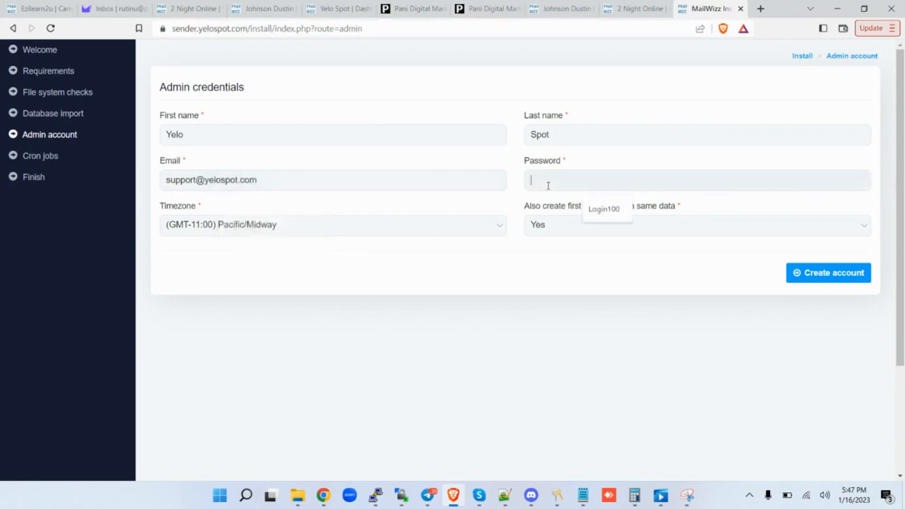
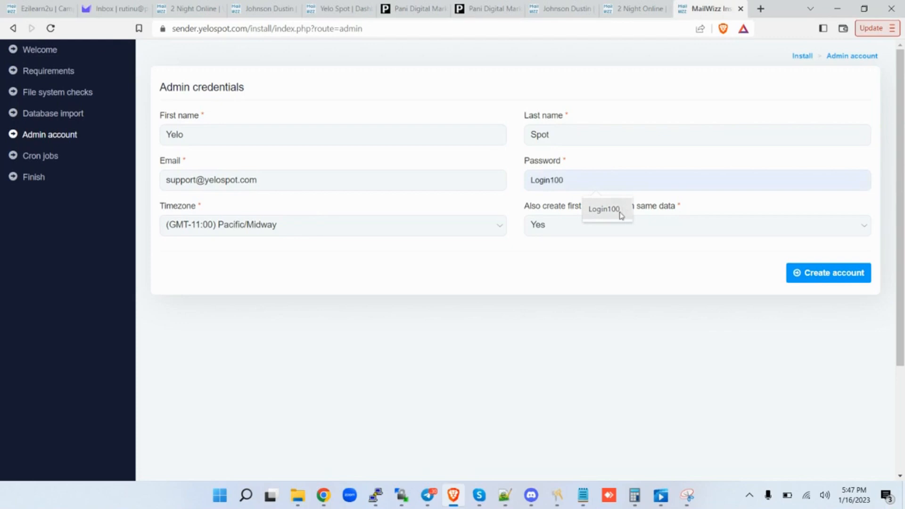
pyautogui.click(623, 211)
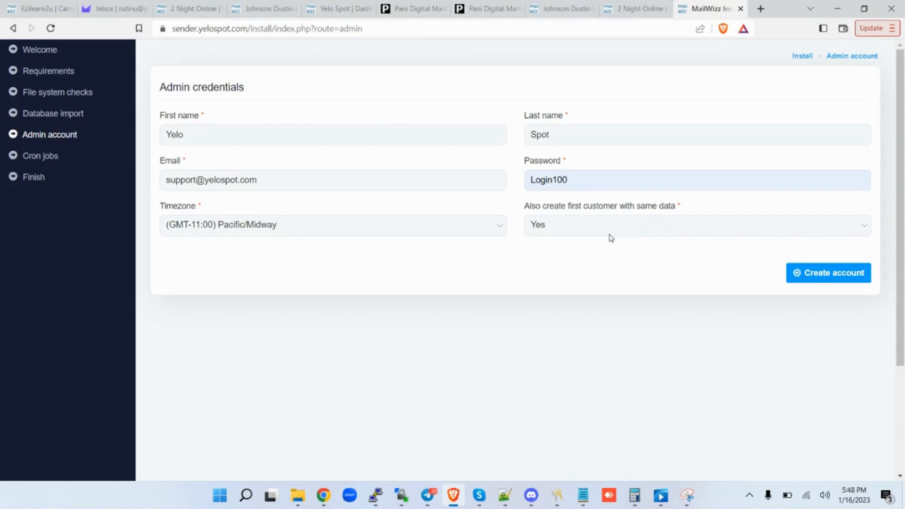
# Set the timezone to Atlantic/South_Georgia and create the admin account
pyautogui.click(441, 232)
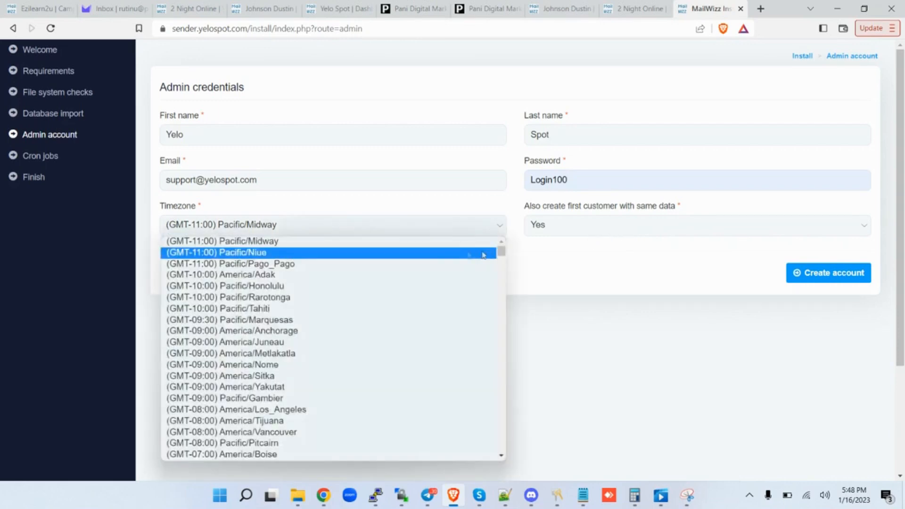
pyautogui.moveTo(502, 255); pyautogui.dragTo(513, 325)
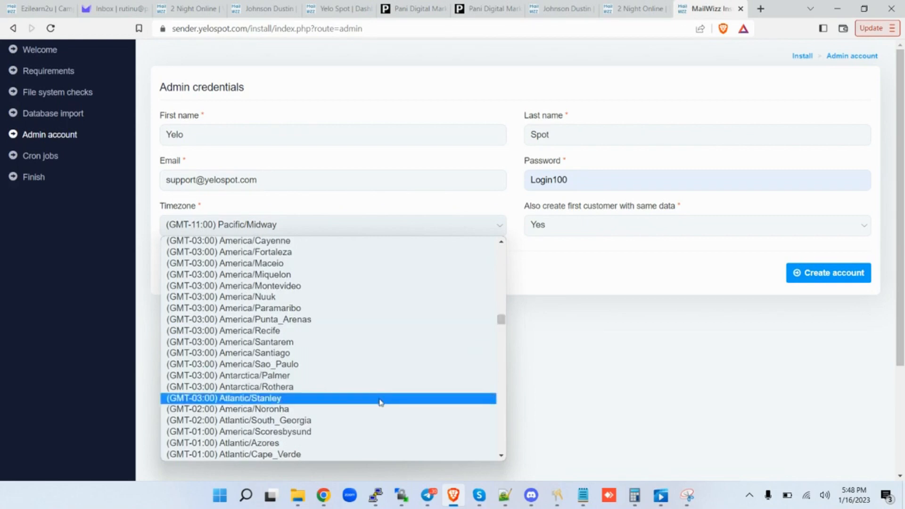
pyautogui.click(373, 423)
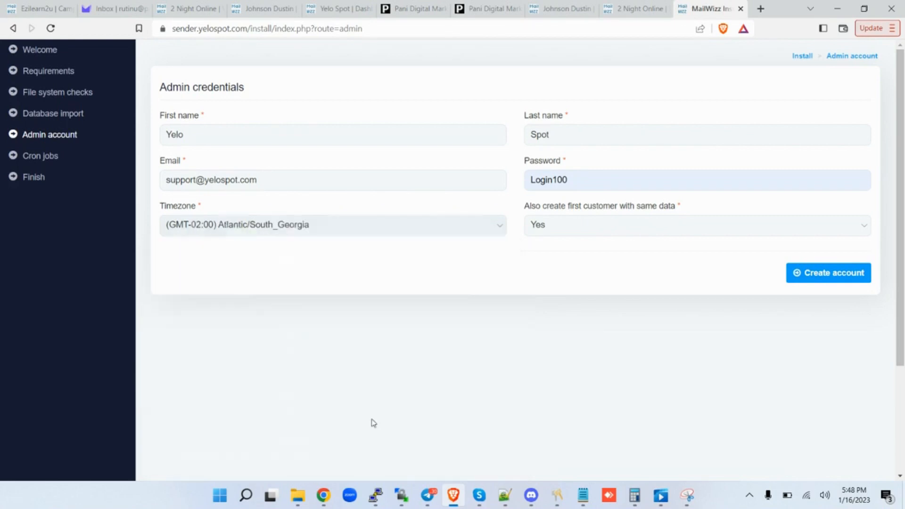
pyautogui.click(857, 277)
pyautogui.moveTo(903, 147); pyautogui.dragTo(904, 176)
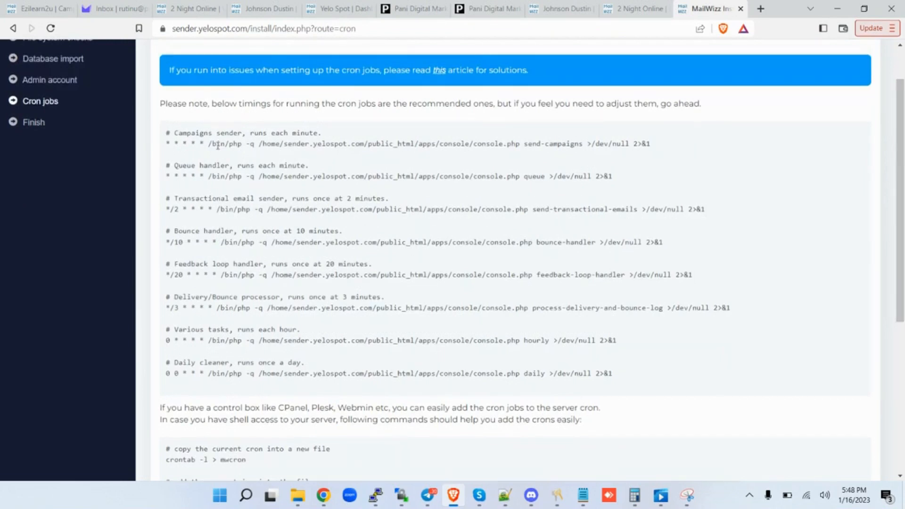
# Copy the send-campaigns cron command and bring up CyberPanel's Create Database window
pyautogui.moveTo(208, 145); pyautogui.dragTo(653, 147)
pyautogui.hotkey('ctrl', 'c')
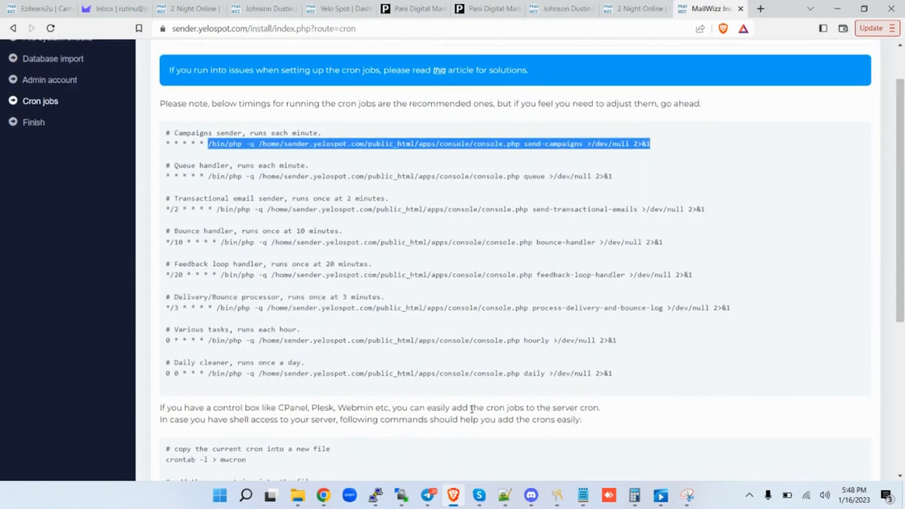
pyautogui.click(329, 497)
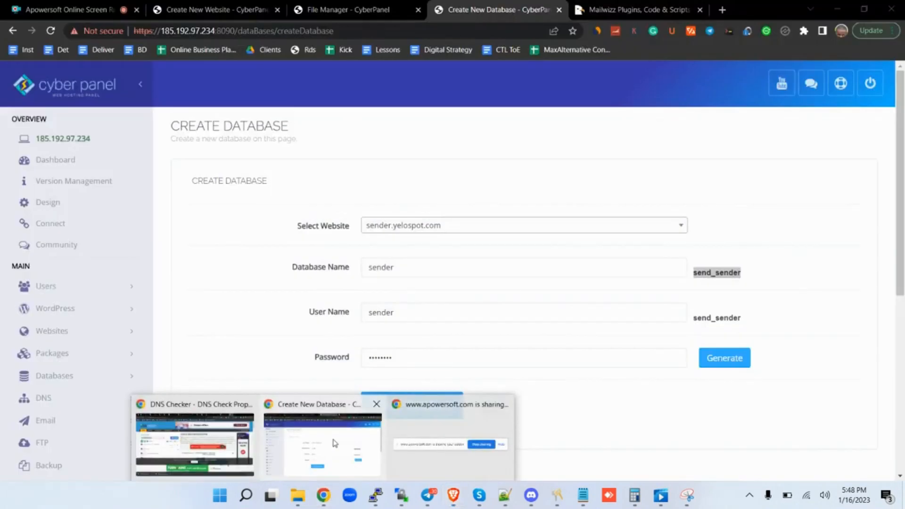
pyautogui.click(325, 443)
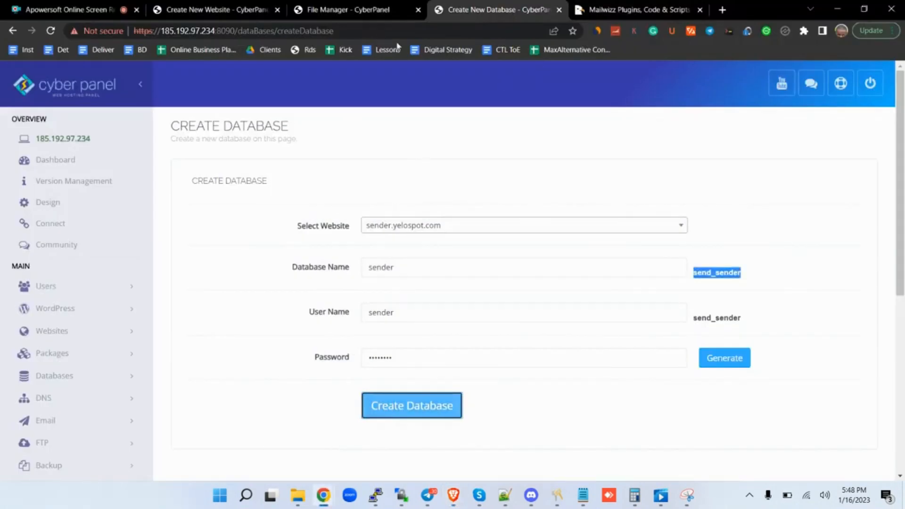
# Go to Websites > List Websites and manage sender.yelospot.com
pyautogui.click(366, 11)
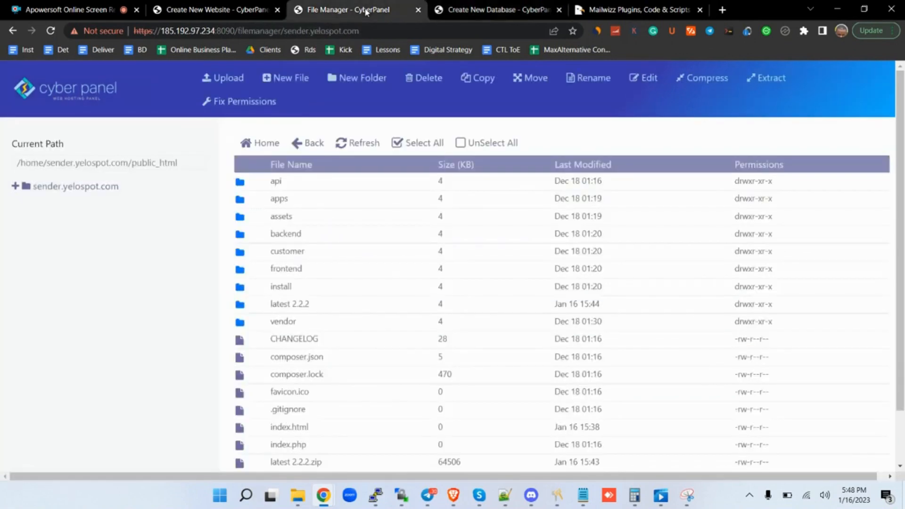
pyautogui.click(473, 11)
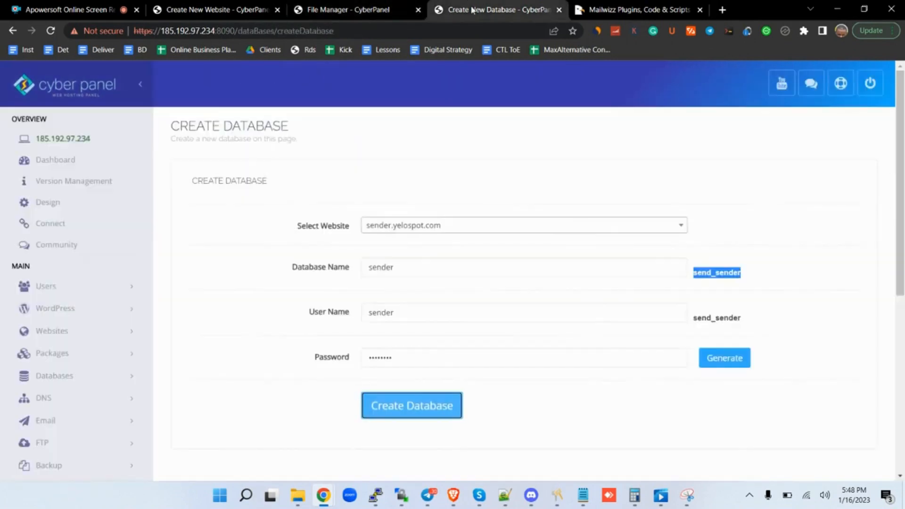
pyautogui.click(99, 385)
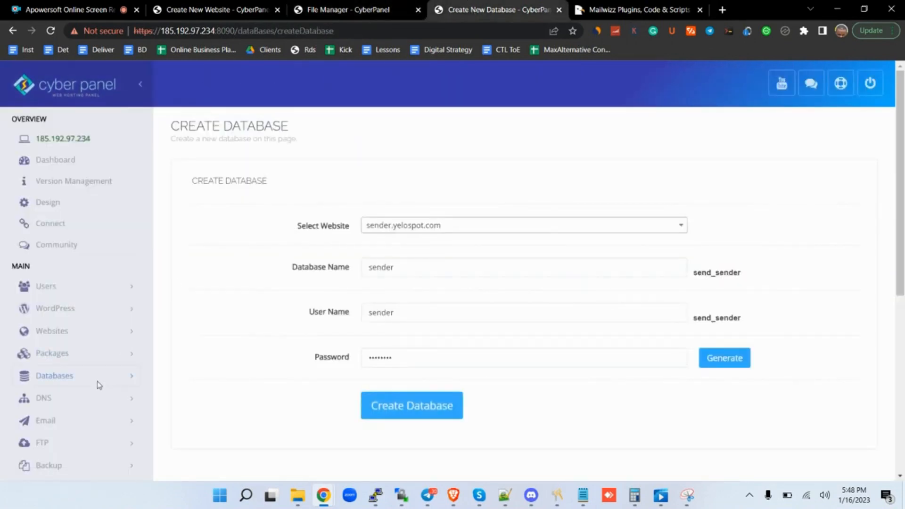
pyautogui.scroll(-2, 99, 384)
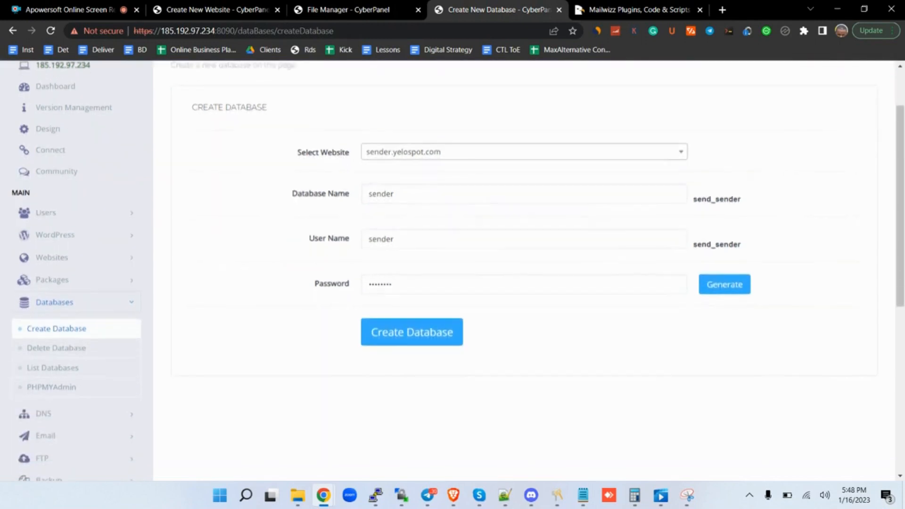
pyautogui.click(105, 255)
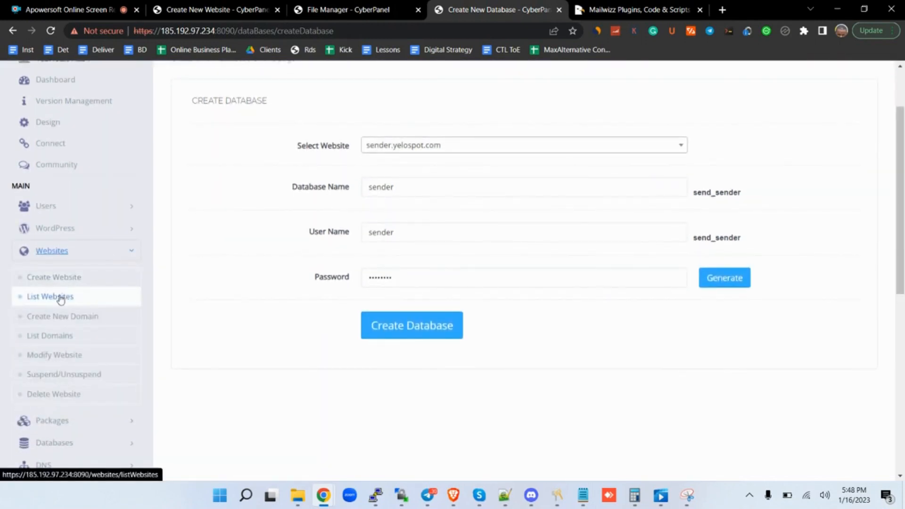
pyautogui.click(70, 296)
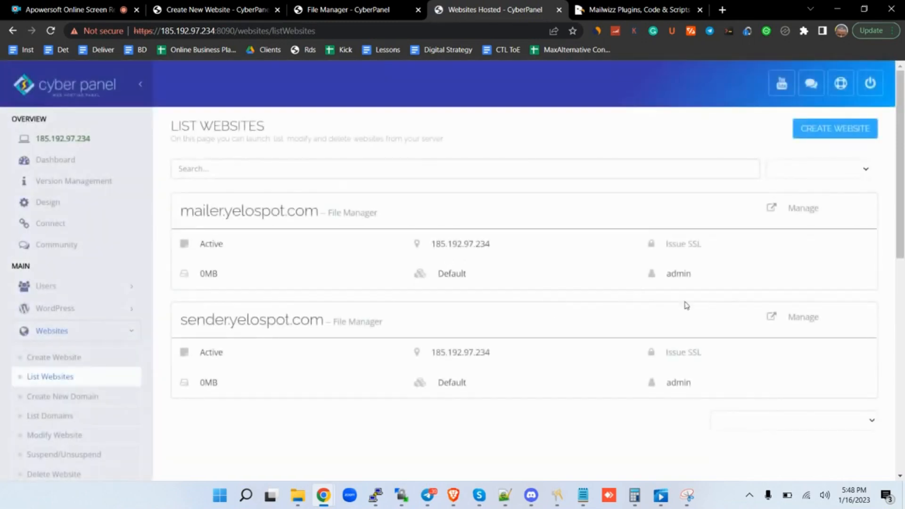
pyautogui.click(803, 319)
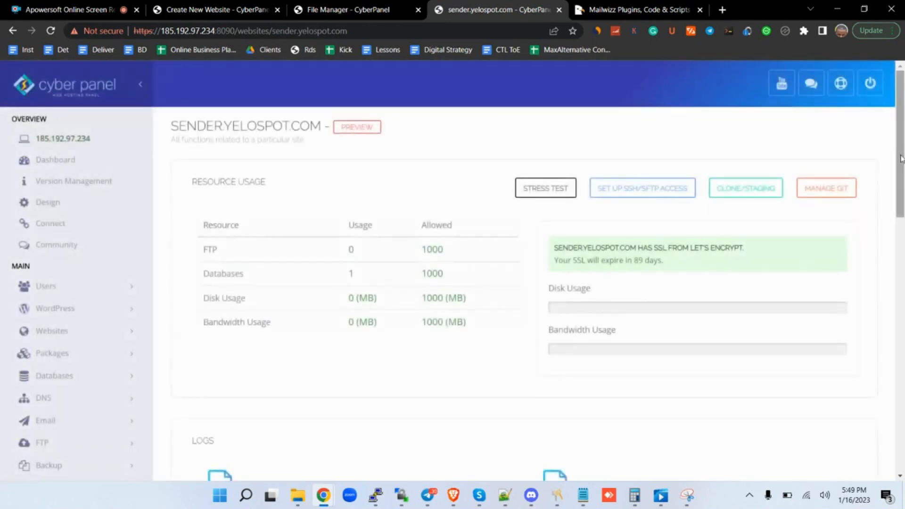
# Open the site's Cron Jobs page in a new tab and switch to it
pyautogui.moveTo(902, 173); pyautogui.dragTo(901, 322)
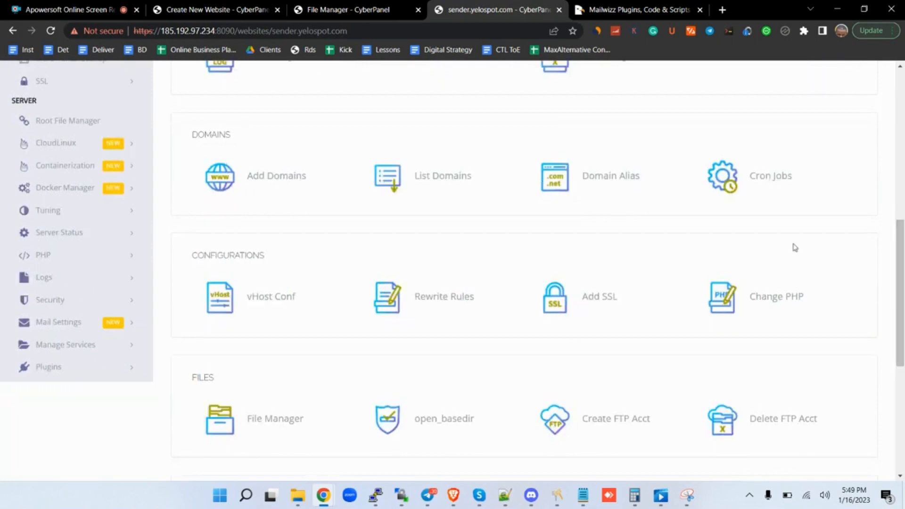
pyautogui.rightClick(764, 179)
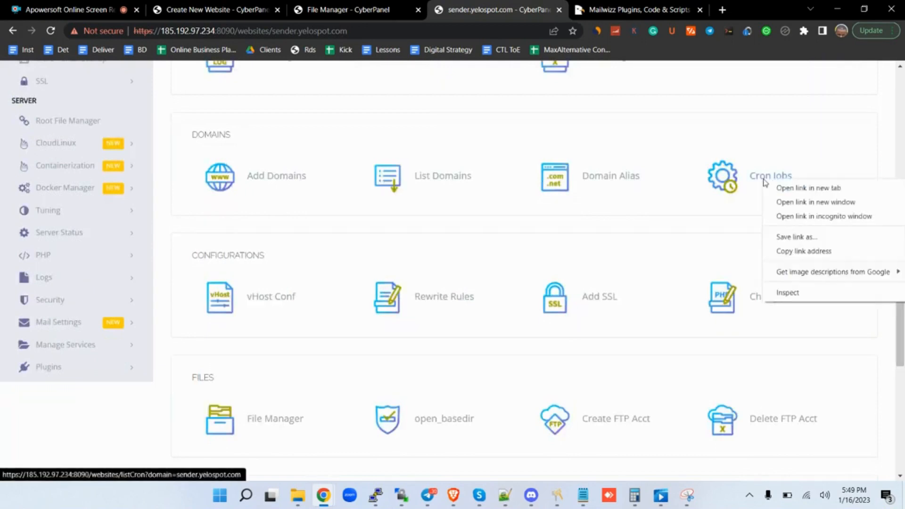
pyautogui.click(794, 192)
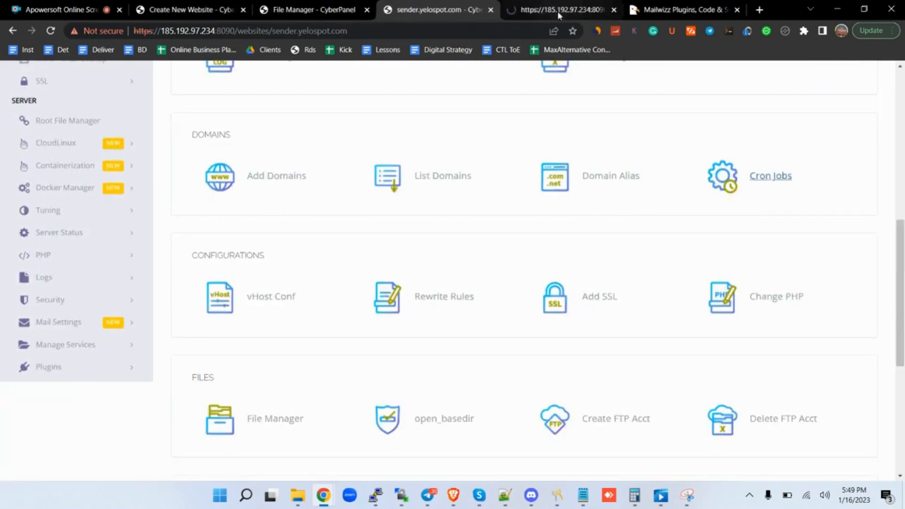
pyautogui.click(558, 15)
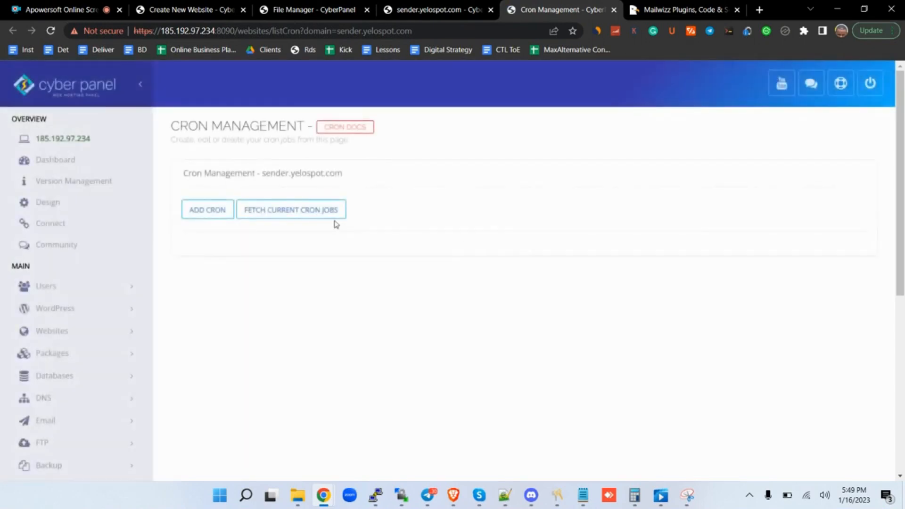
# Add an every-minute cron job with the send-campaigns command and fetch the current jobs
pyautogui.click(205, 211)
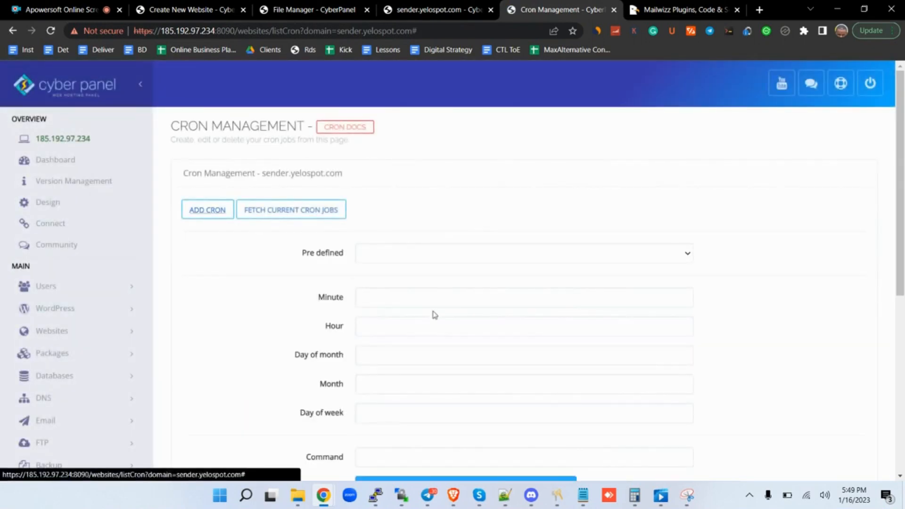
pyautogui.click(552, 259)
pyautogui.click(536, 278)
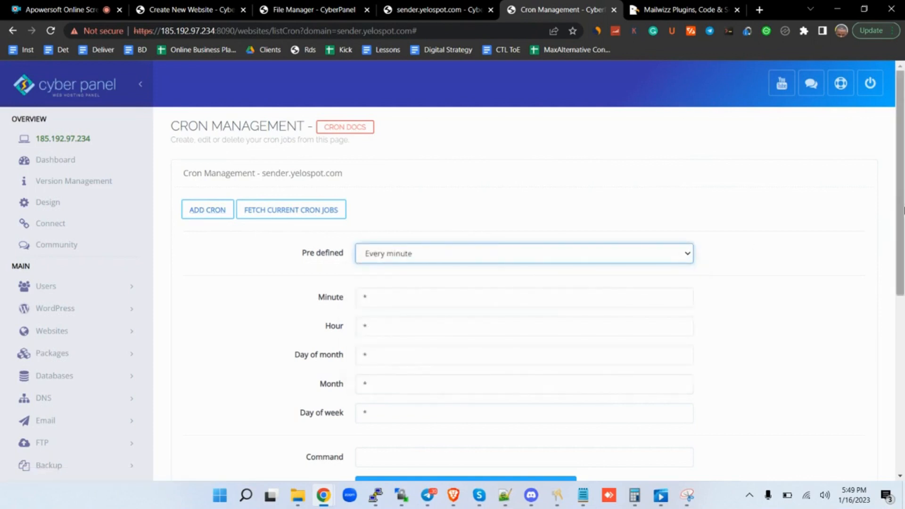
pyautogui.scroll(-3, 639, 317)
pyautogui.click(621, 307)
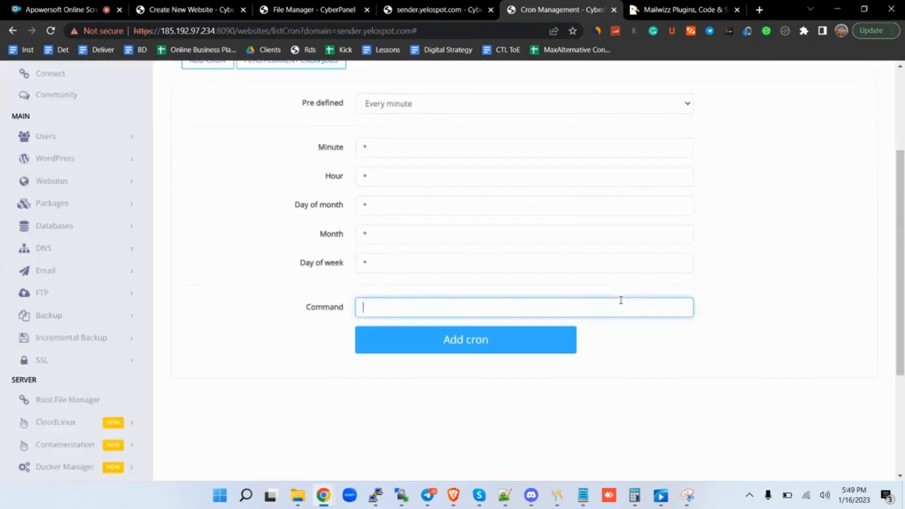
pyautogui.hotkey('ctrl', 'v')
pyautogui.click(550, 346)
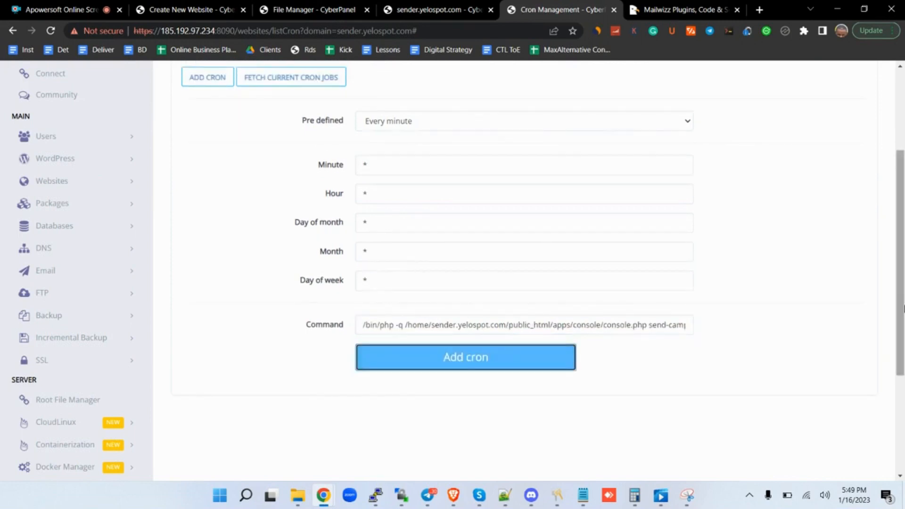
pyautogui.moveTo(904, 305); pyautogui.dragTo(904, 240)
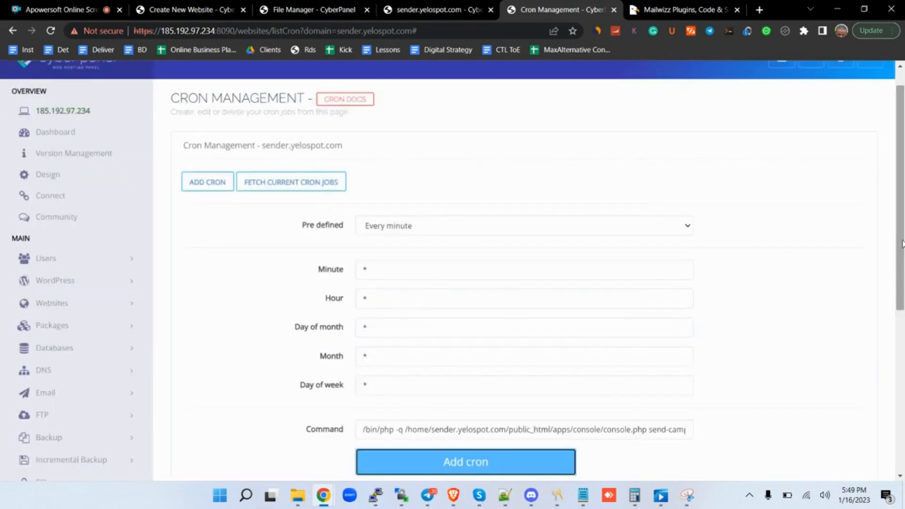
pyautogui.click(295, 183)
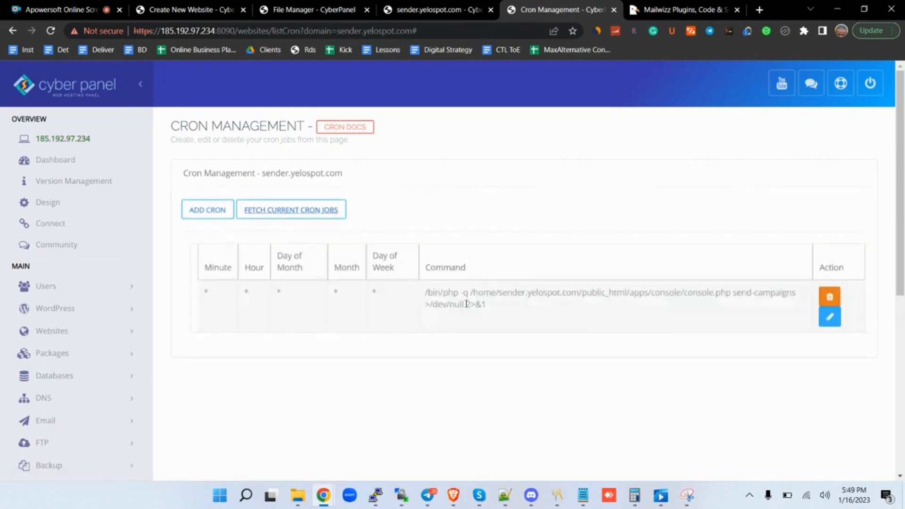
# Copy the queue handler command from the MailWizz cron jobs page
pyautogui.click(454, 495)
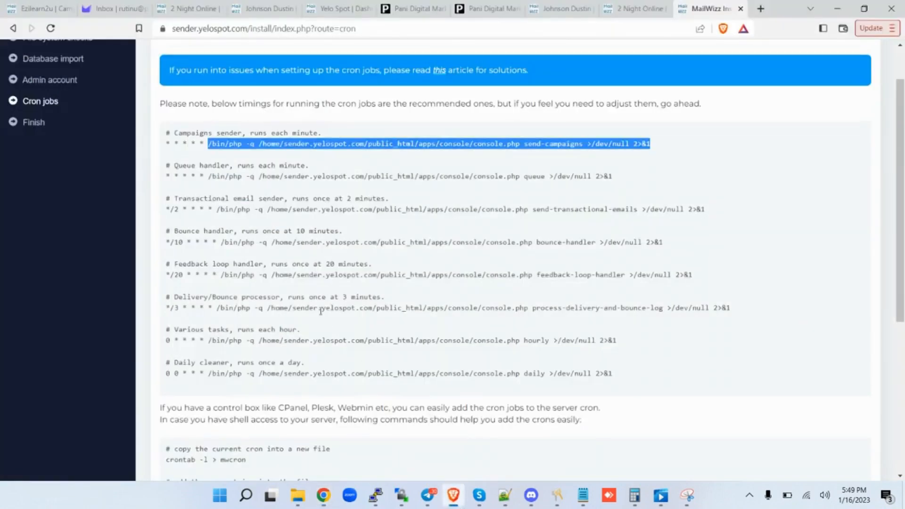
pyautogui.moveTo(208, 178); pyautogui.dragTo(624, 185)
pyautogui.hotkey('ctrl', 'c')
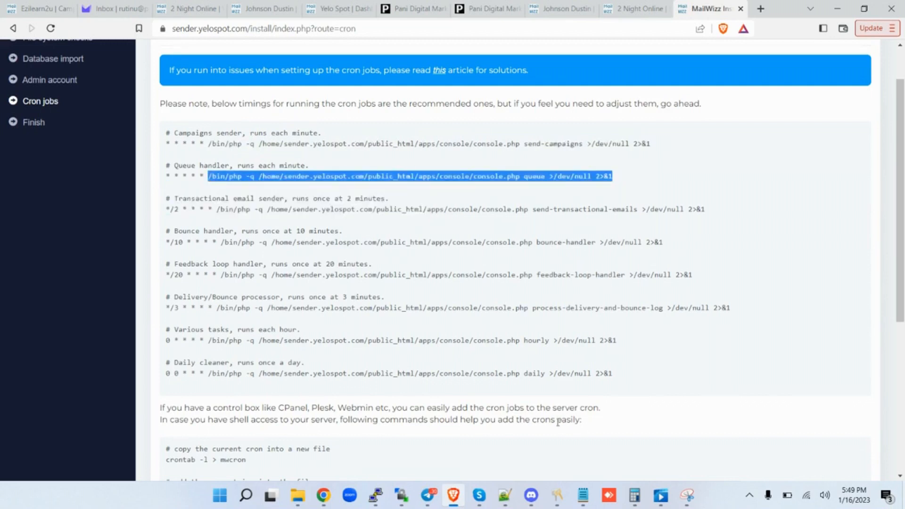
pyautogui.moveTo(462, 494)
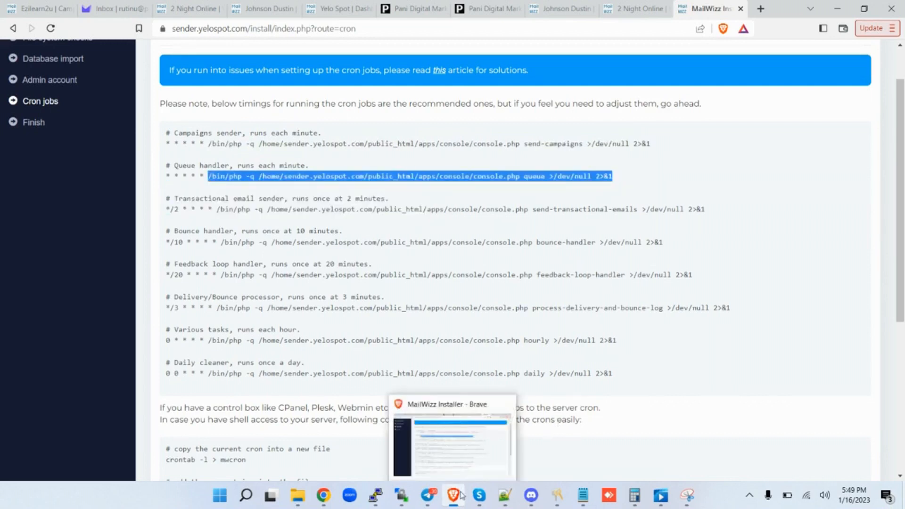
pyautogui.moveTo(323, 495)
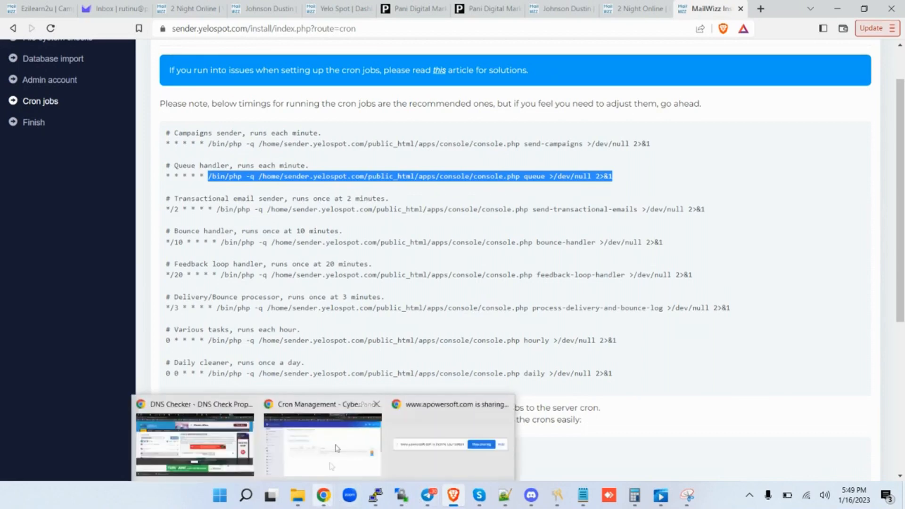
pyautogui.click(331, 466)
# Add a second every-minute cron job running the queue handler command
pyautogui.click(212, 219)
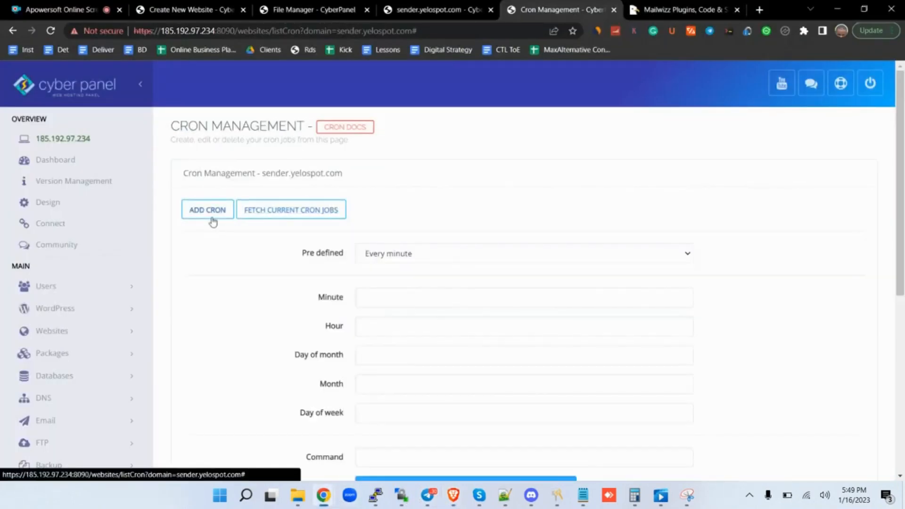
pyautogui.click(438, 258)
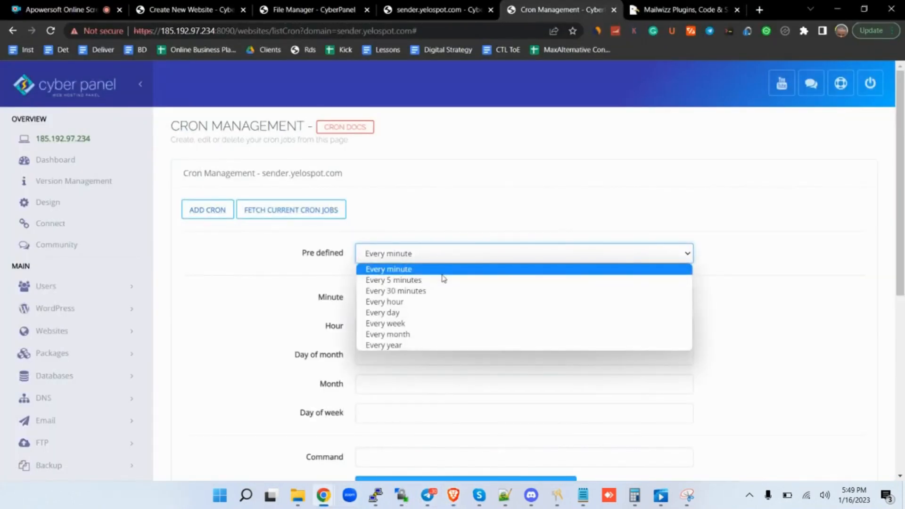
pyautogui.click(444, 269)
pyautogui.click(452, 261)
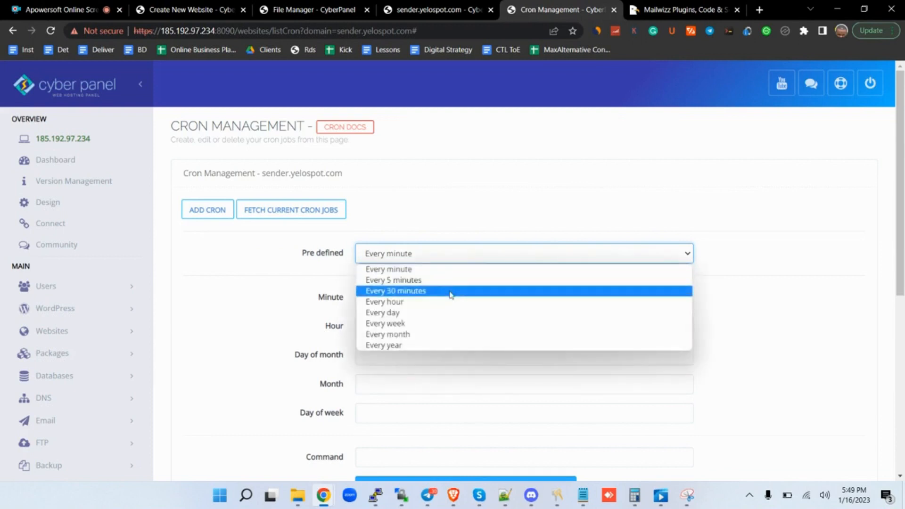
pyautogui.click(459, 280)
pyautogui.click(487, 255)
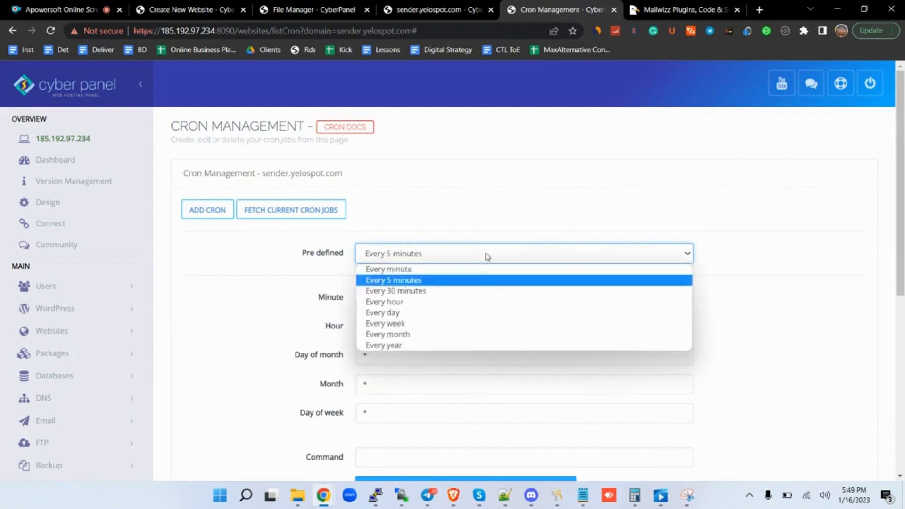
pyautogui.click(478, 269)
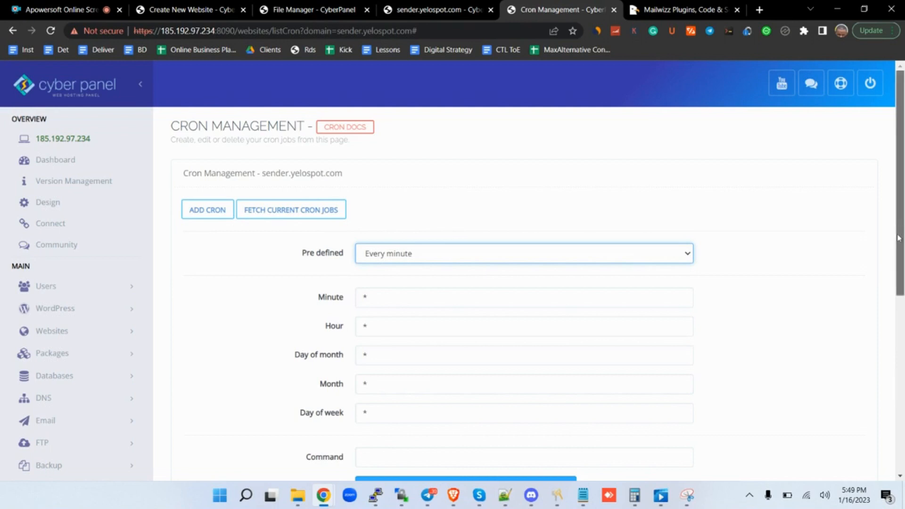
pyautogui.scroll(-3, 898, 238)
pyautogui.click(613, 333)
pyautogui.hotkey('ctrl', 'v')
pyautogui.click(534, 382)
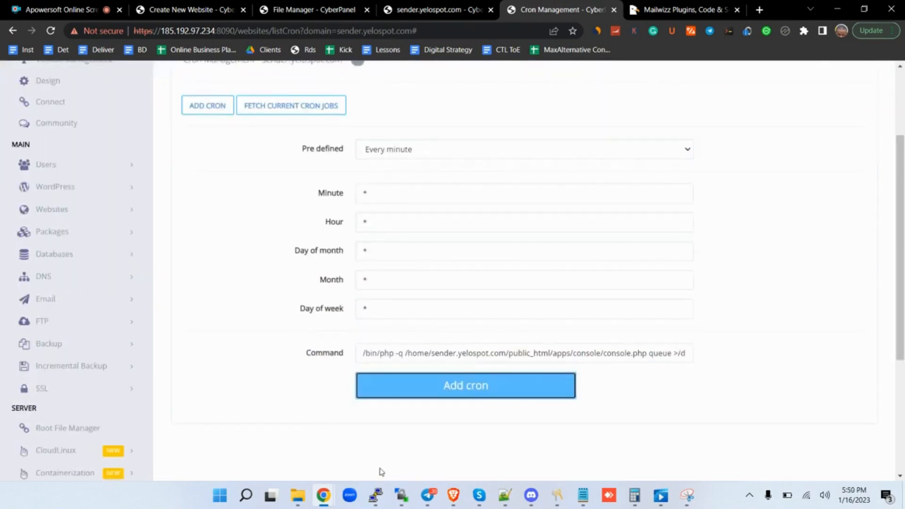
# Copy the transactional email sender command and return to CyberPanel's cron page
pyautogui.click(454, 496)
pyautogui.moveTo(218, 211); pyautogui.dragTo(506, 204)
pyautogui.moveTo(657, 226); pyautogui.dragTo(708, 211)
pyautogui.hotkey('ctrl', 'c')
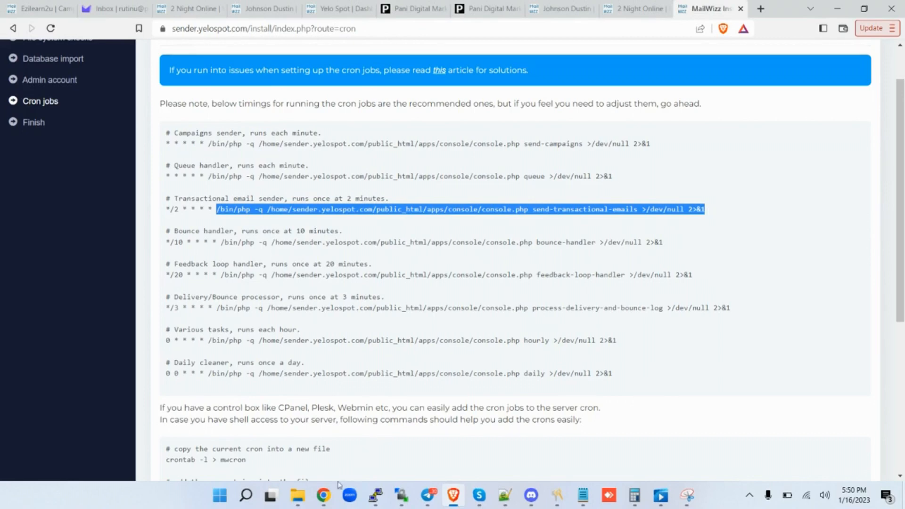
pyautogui.moveTo(324, 495)
pyautogui.click(324, 453)
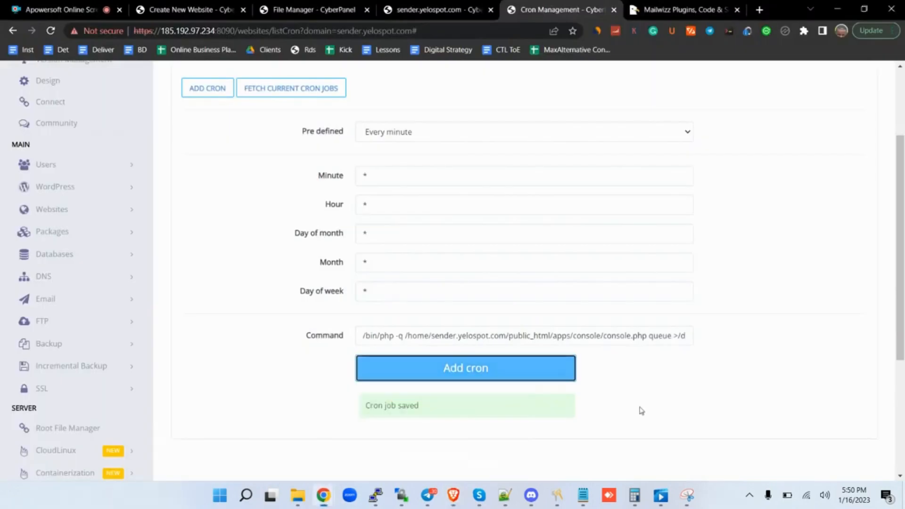
pyautogui.moveTo(901, 299); pyautogui.dragTo(900, 226)
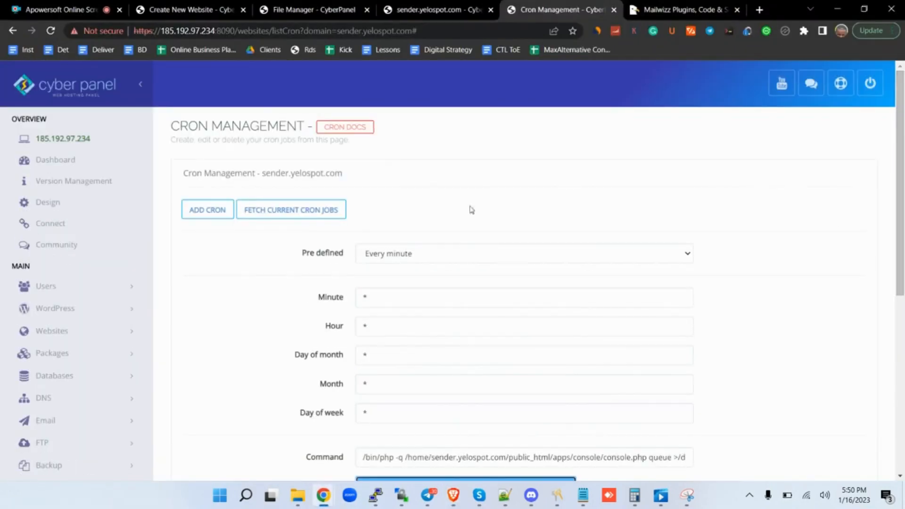
# Add a cron job running send-transactional-emails with minute */2 from the Every 5 minutes preset
pyautogui.click(304, 214)
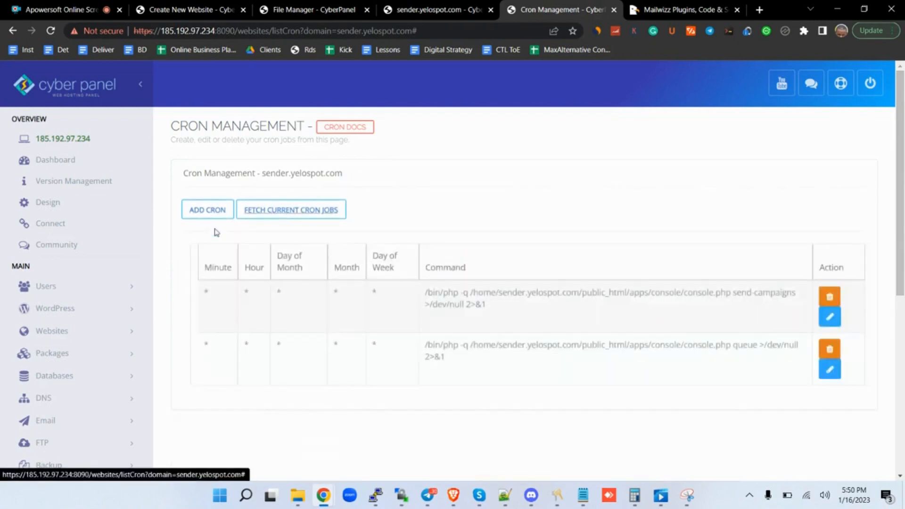
pyautogui.click(214, 216)
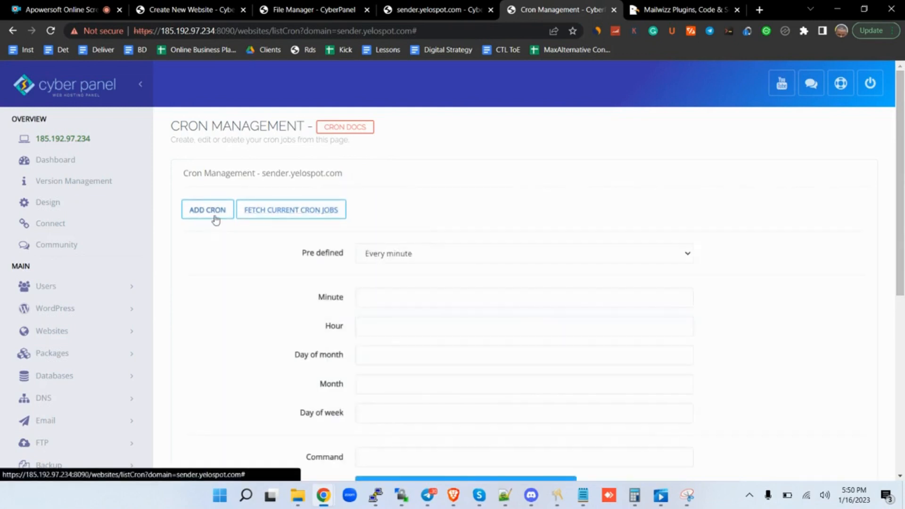
pyautogui.click(462, 254)
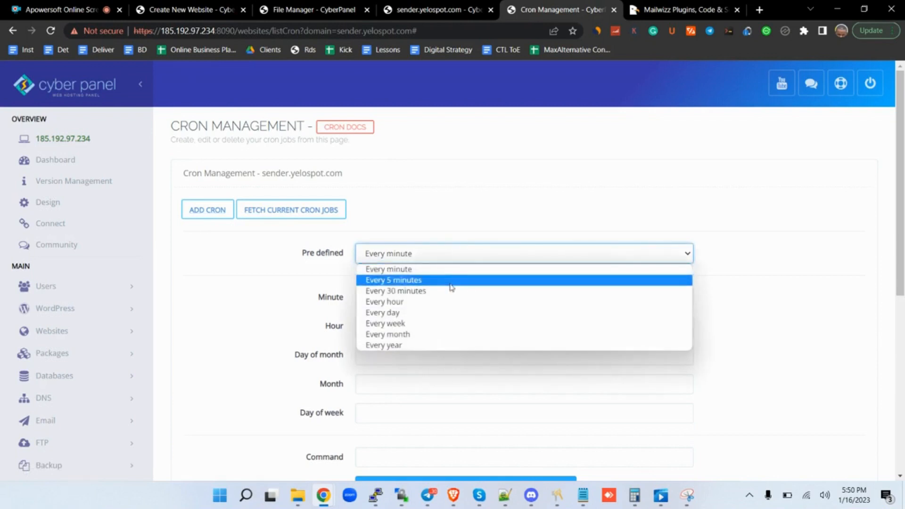
pyautogui.click(452, 281)
pyautogui.click(441, 303)
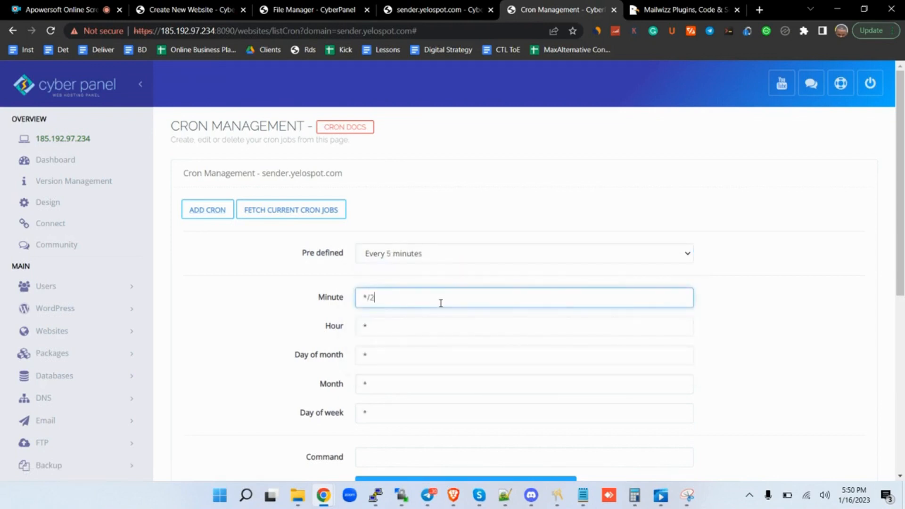
pyautogui.scroll(-3, 631, 322)
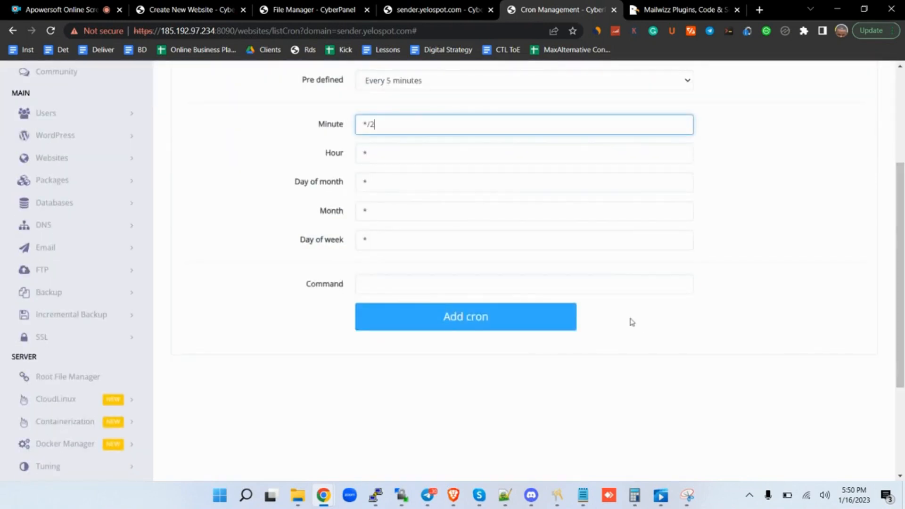
pyautogui.click(619, 288)
pyautogui.hotkey('ctrl', 'v')
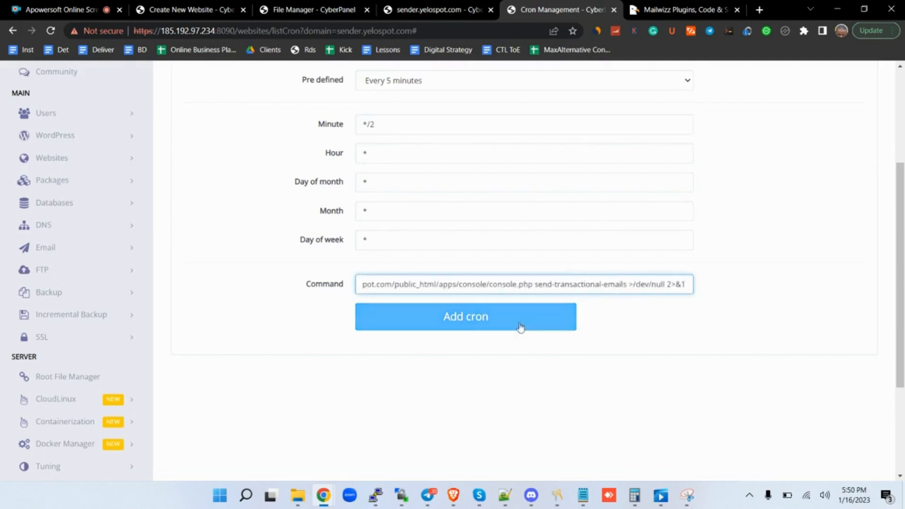
pyautogui.click(520, 325)
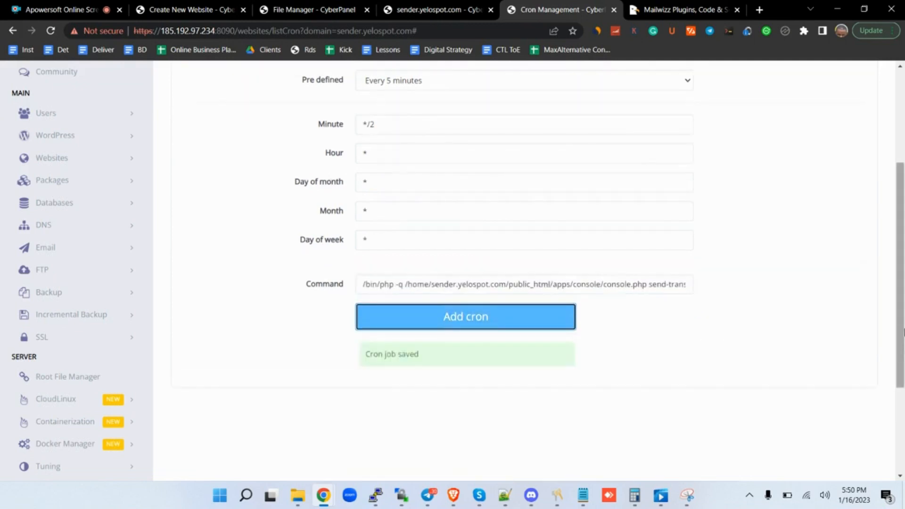
# Refresh the cron job list and copy the bounce handler command from MailWizz
pyautogui.scroll(2, 566, 282)
pyautogui.click(292, 186)
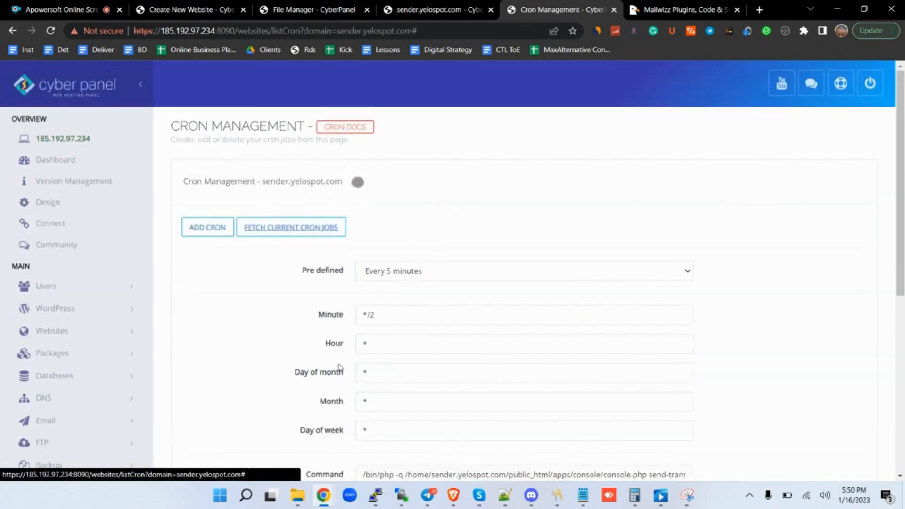
pyautogui.click(460, 500)
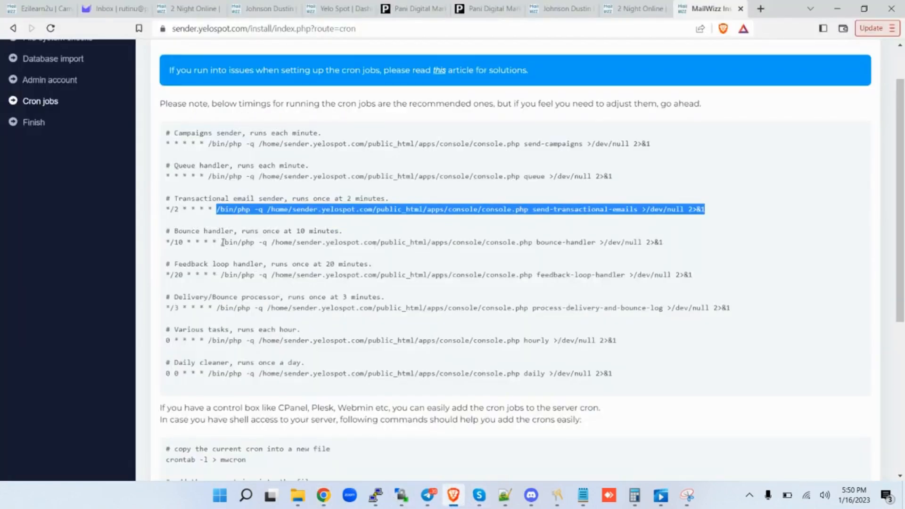
pyautogui.moveTo(219, 242); pyautogui.dragTo(688, 246)
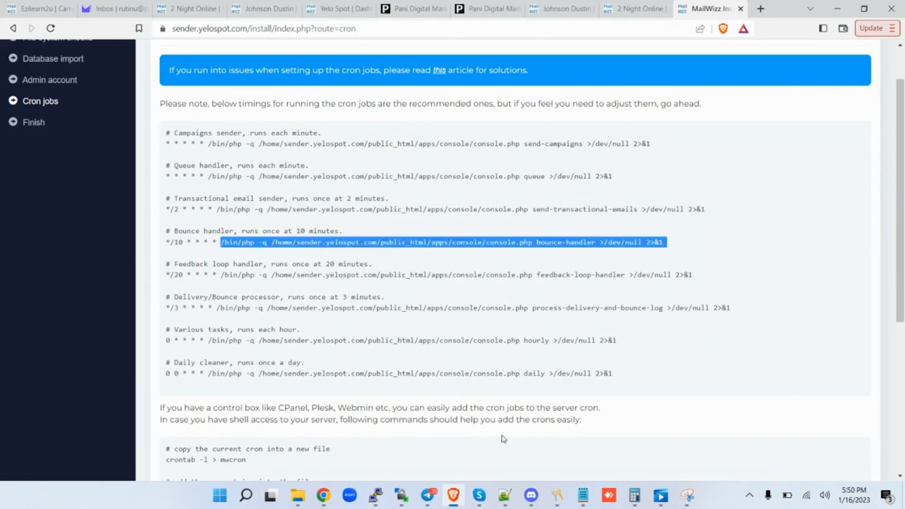
# Add a bounce-handler cron job with minute */10 from the Every 30 minutes preset
pyautogui.moveTo(464, 488)
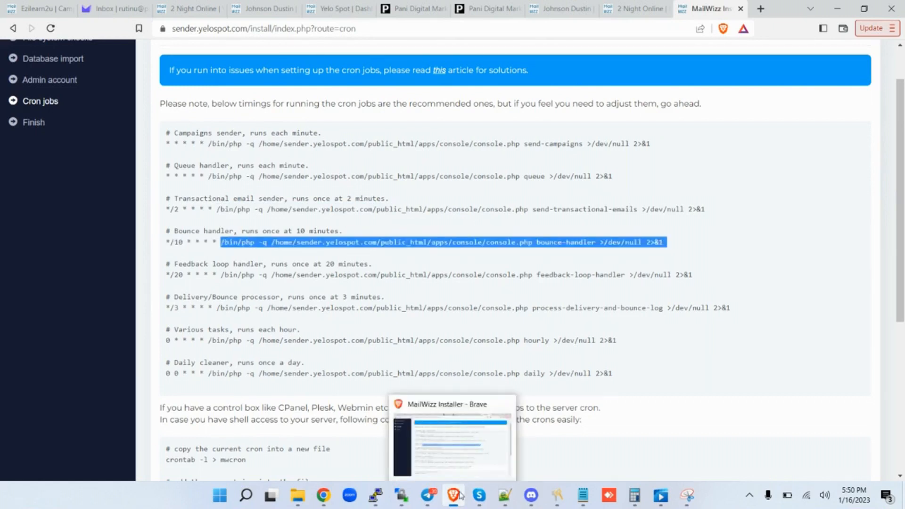
pyautogui.moveTo(316, 495)
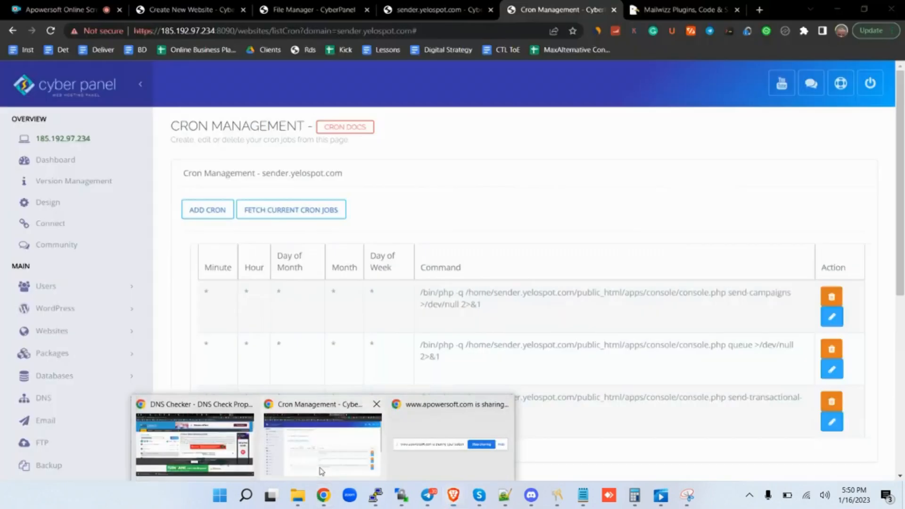
pyautogui.click(320, 453)
pyautogui.click(203, 208)
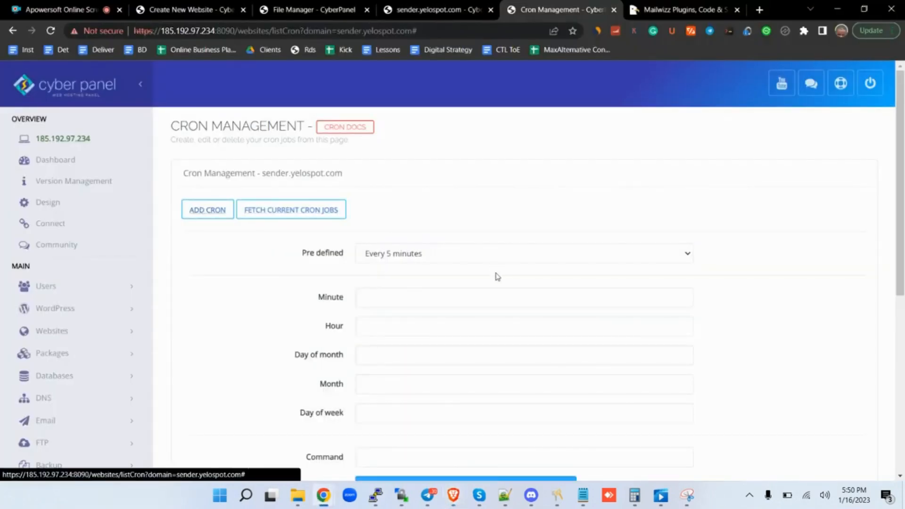
pyautogui.click(587, 259)
pyautogui.click(571, 292)
pyautogui.click(562, 302)
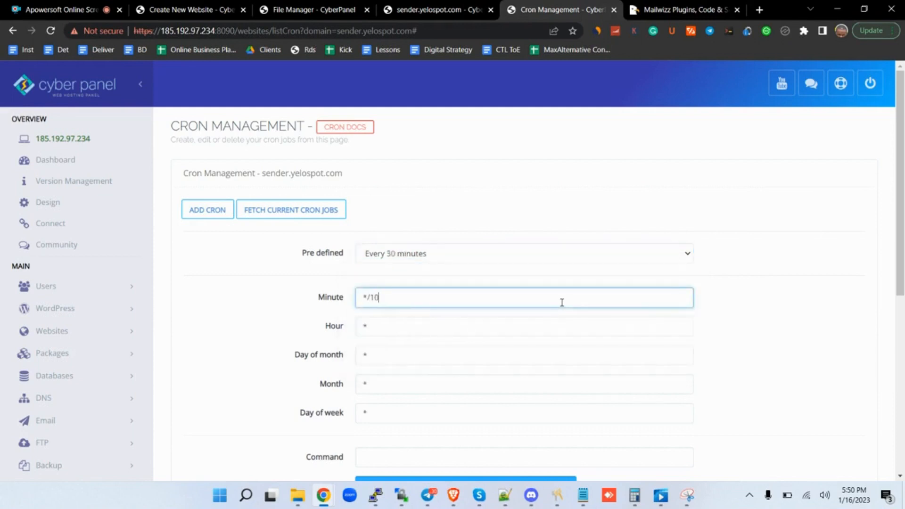
pyautogui.scroll(-3, 741, 288)
pyautogui.click(613, 337)
pyautogui.hotkey('ctrl', 'v')
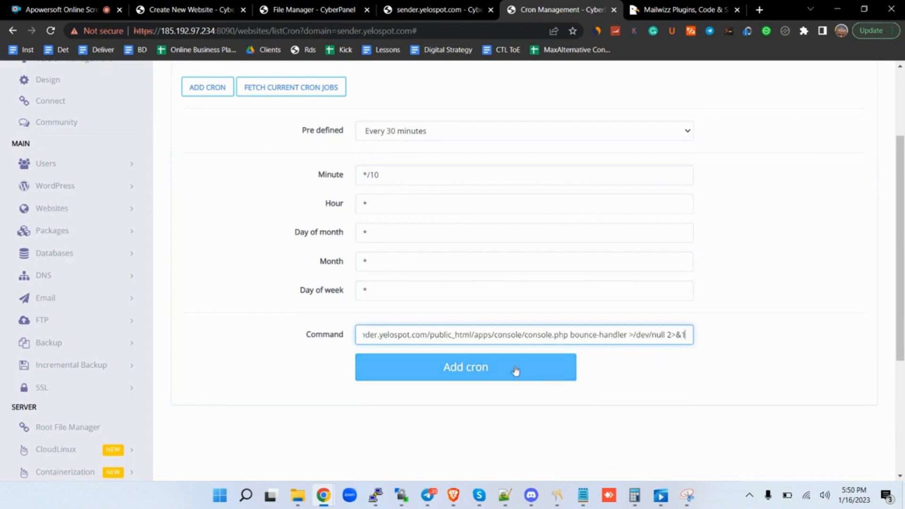
pyautogui.click(517, 371)
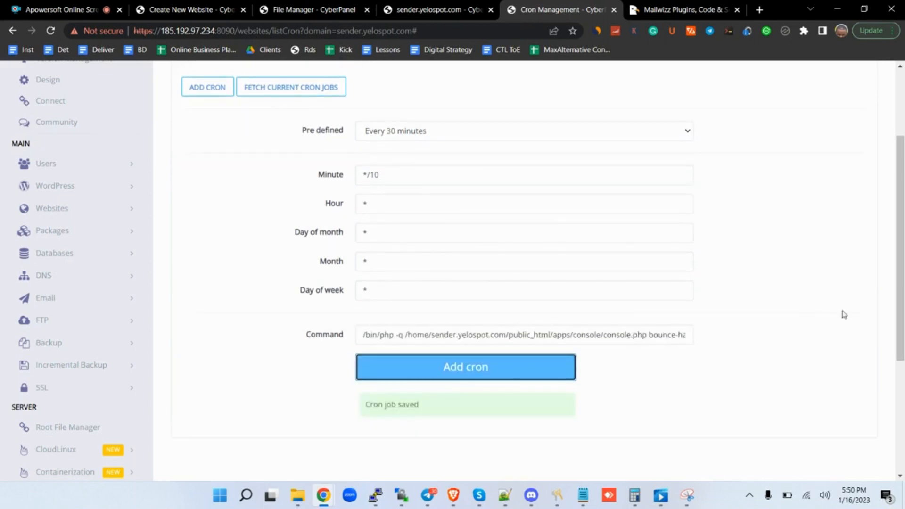
# Refresh the cron list and copy the feedback loop handler command from MailWizz
pyautogui.click(292, 88)
pyautogui.click(454, 496)
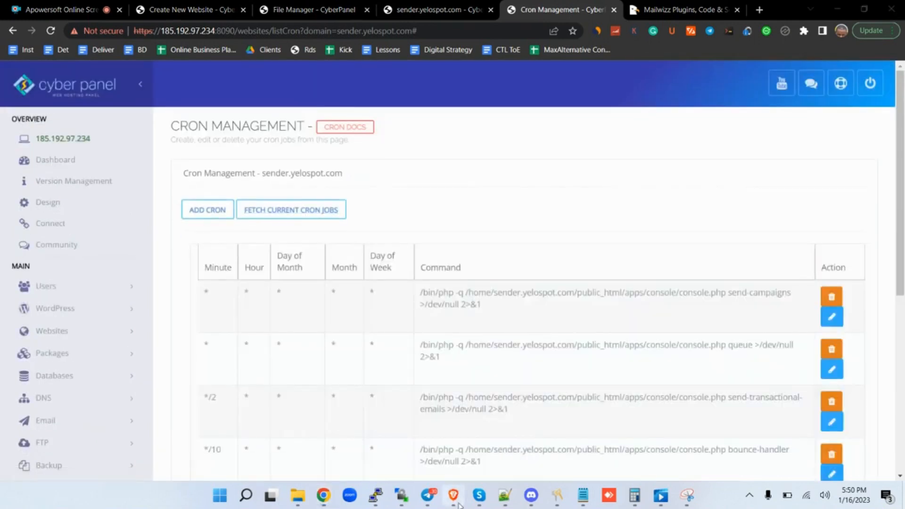
pyautogui.moveTo(219, 274); pyautogui.dragTo(702, 283)
pyautogui.hotkey('ctrl', 'c')
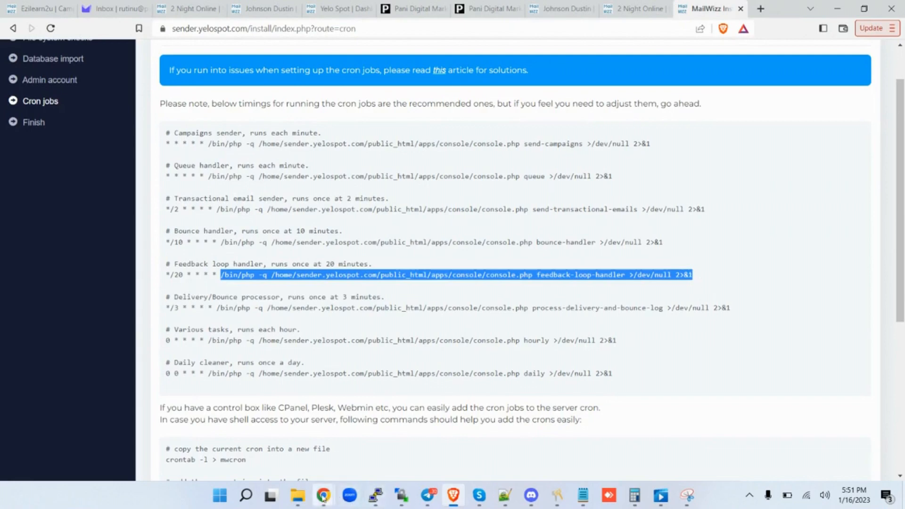
# Start a new cron job using the Every 5 minutes preset with minute changed to */20
pyautogui.moveTo(323, 498)
pyautogui.click(344, 449)
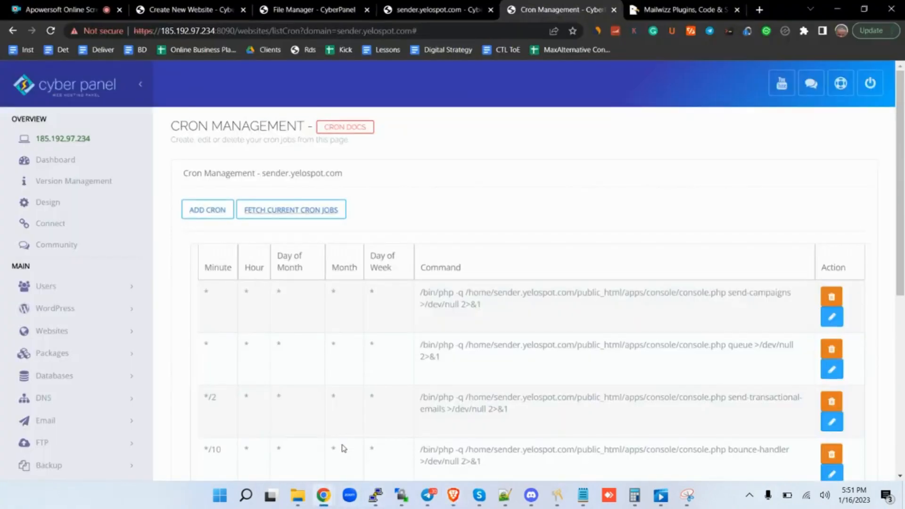
pyautogui.click(212, 213)
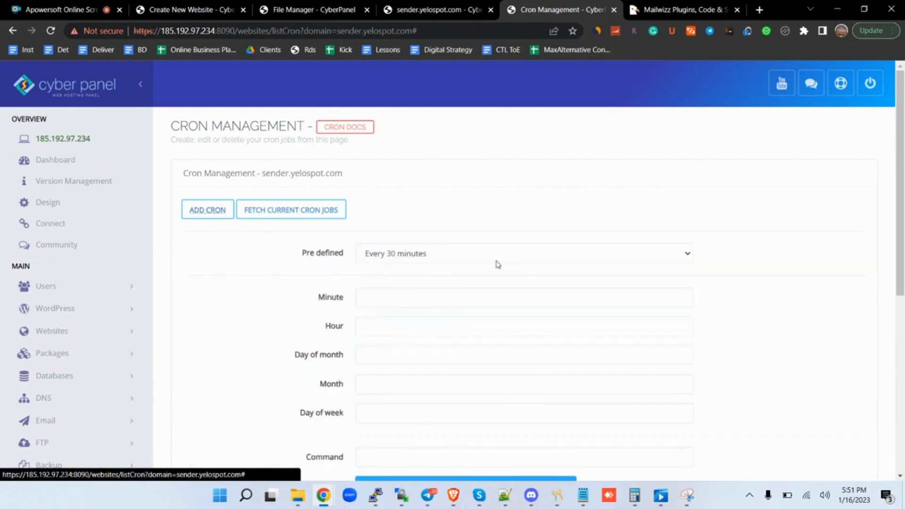
pyautogui.click(523, 260)
pyautogui.click(523, 259)
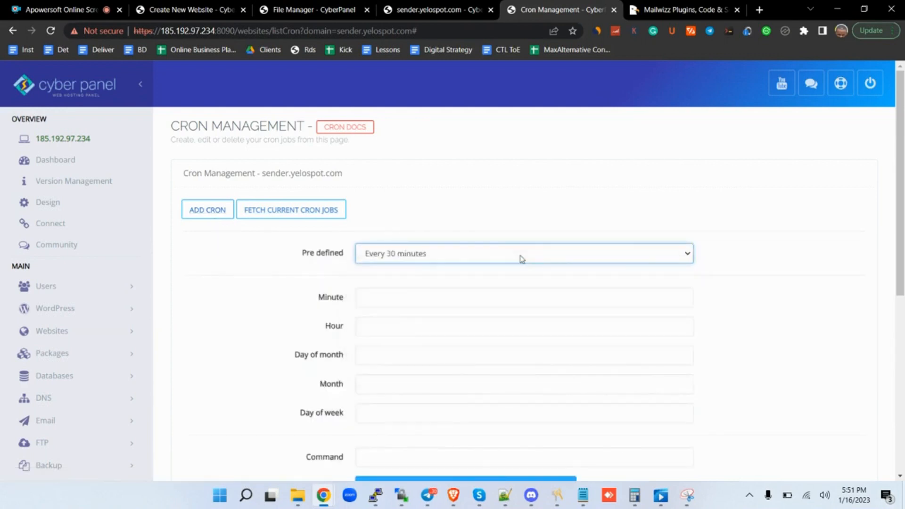
pyautogui.click(530, 257)
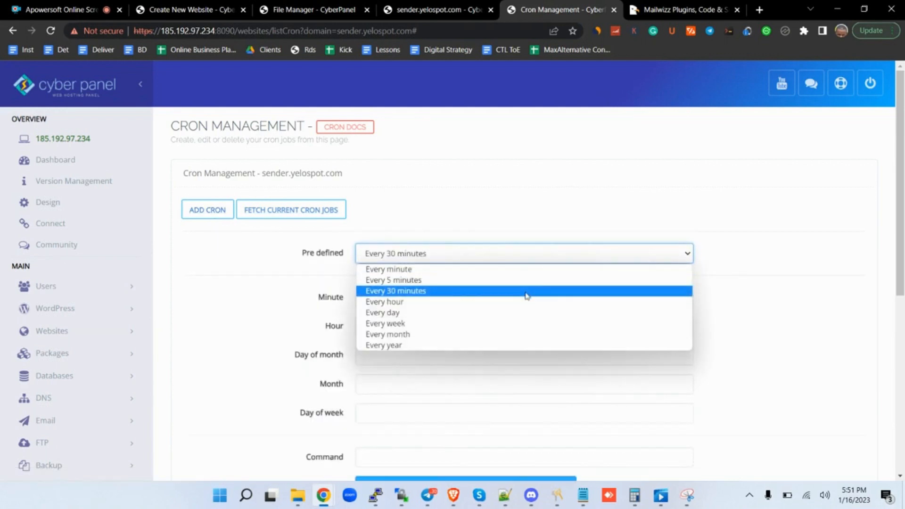
pyautogui.click(527, 296)
pyautogui.click(536, 257)
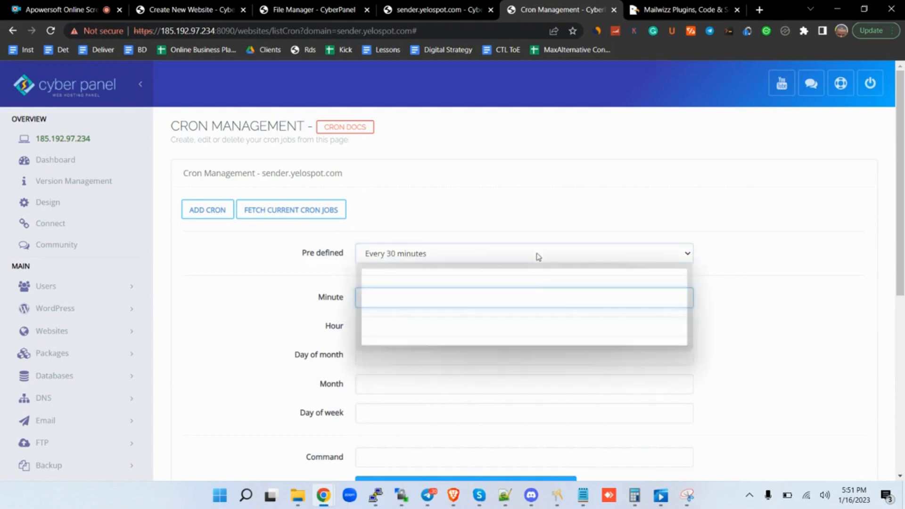
pyautogui.click(535, 281)
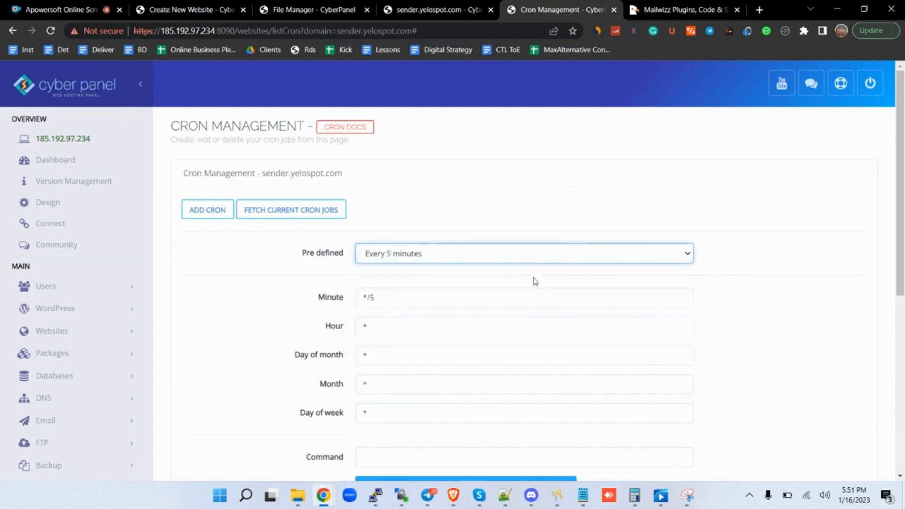
pyautogui.click(454, 495)
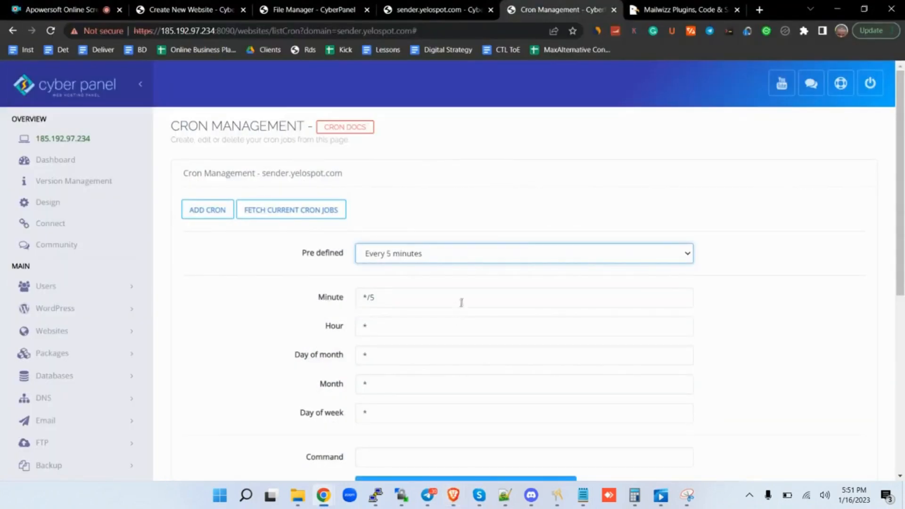
pyautogui.click(462, 301)
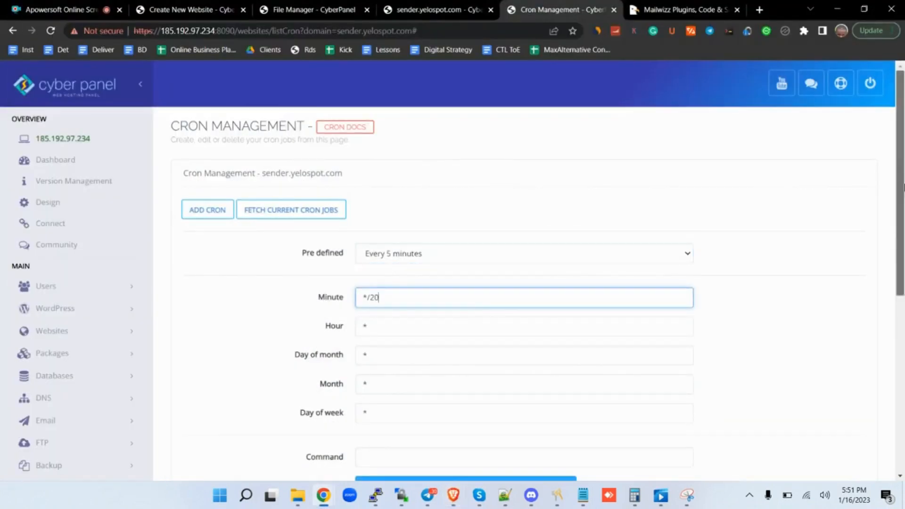
# Paste the feedback-loop-handler command, save the job, and list the five cron jobs
pyautogui.scroll(-3, 730, 296)
pyautogui.click(595, 289)
pyautogui.hotkey('ctrl', 'v')
pyautogui.click(522, 319)
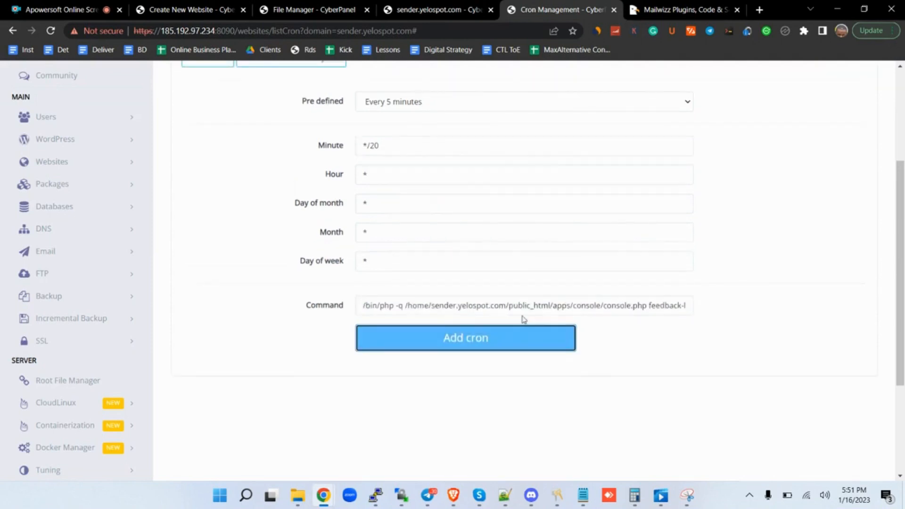
pyautogui.scroll(4, 903, 297)
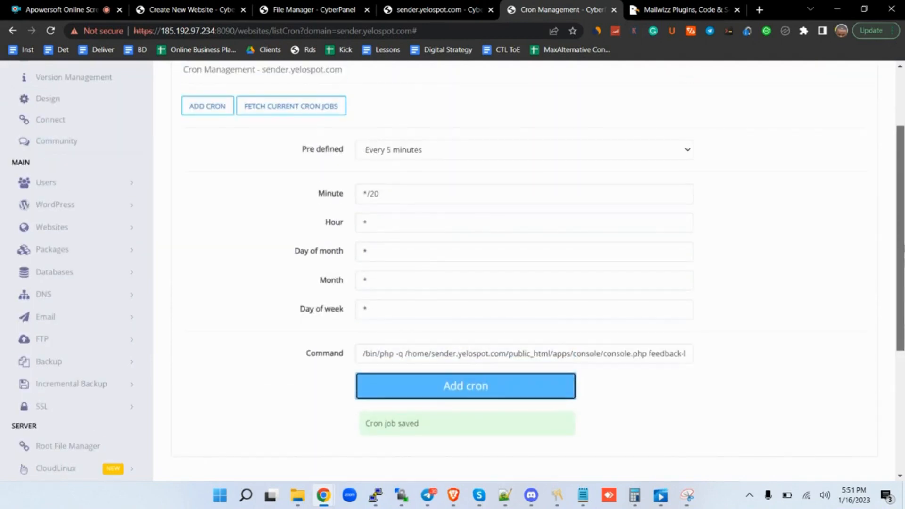
pyautogui.click(297, 215)
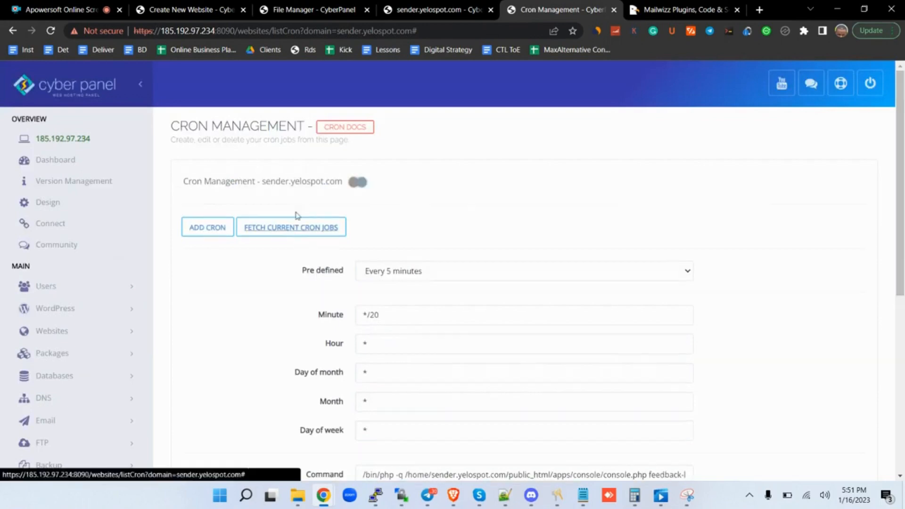
pyautogui.moveTo(903, 207); pyautogui.dragTo(903, 266)
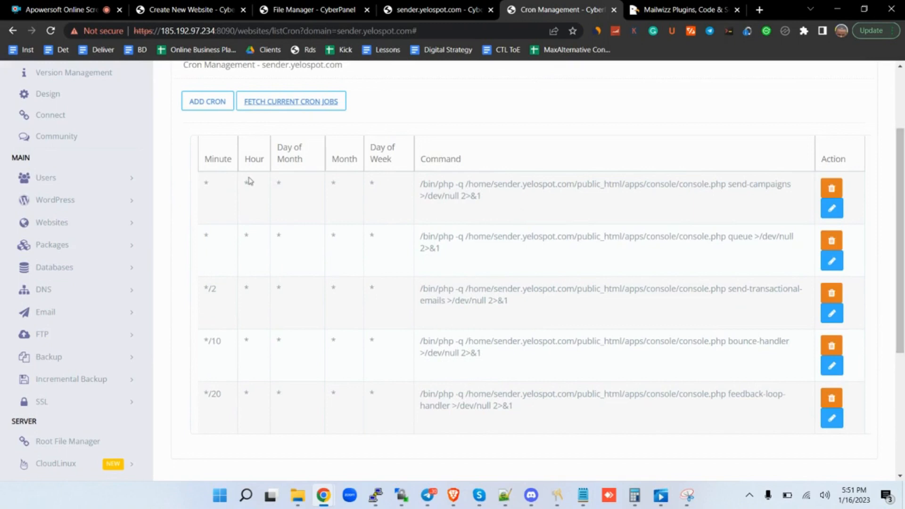
pyautogui.click(208, 103)
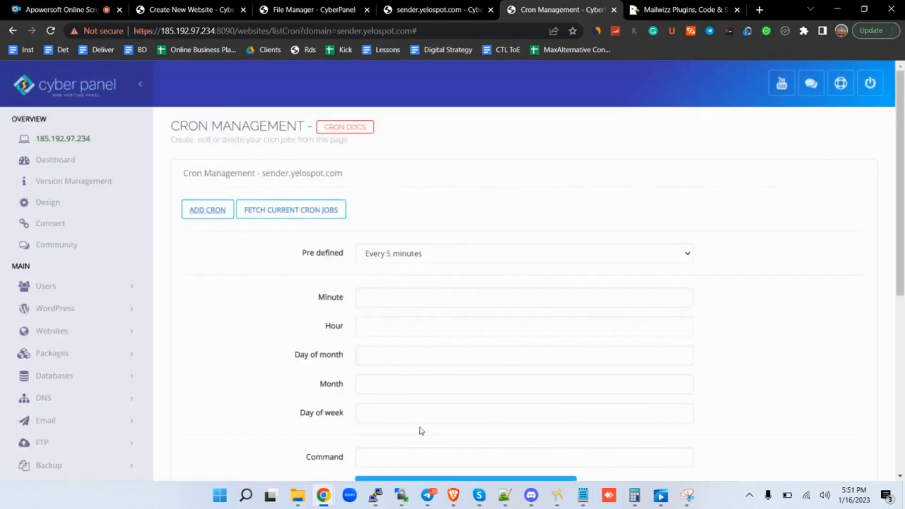
# Copy the Delivery/Bounce processor command from MailWizz and return to CyberPanel
pyautogui.click(448, 502)
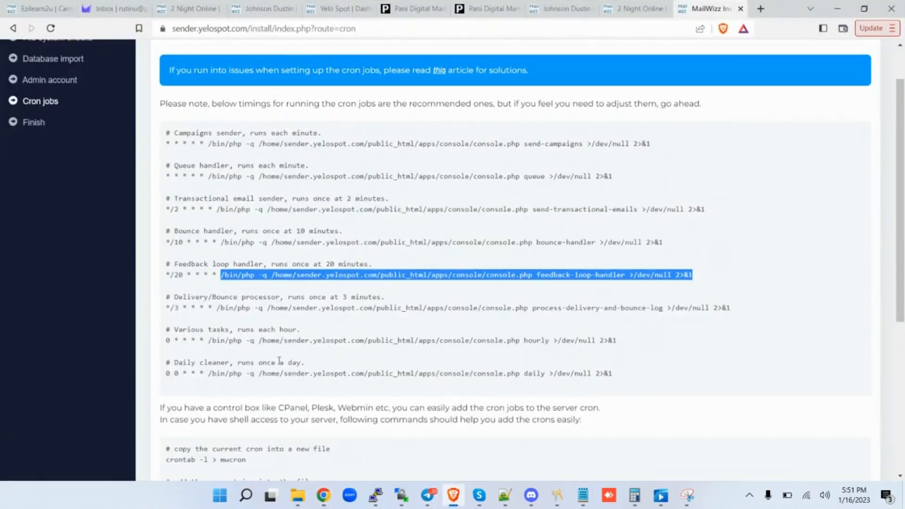
pyautogui.moveTo(217, 308); pyautogui.dragTo(750, 311)
pyautogui.hotkey('ctrl', 'c')
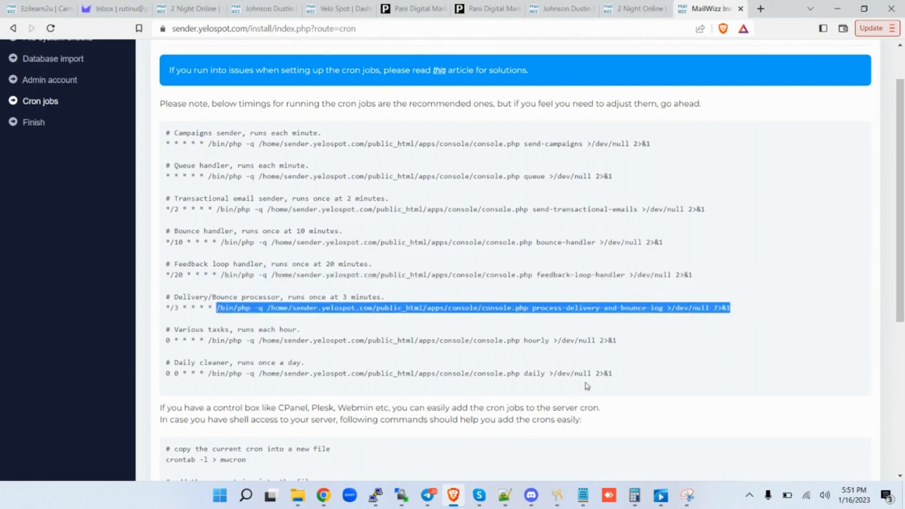
pyautogui.moveTo(323, 495)
pyautogui.click(323, 460)
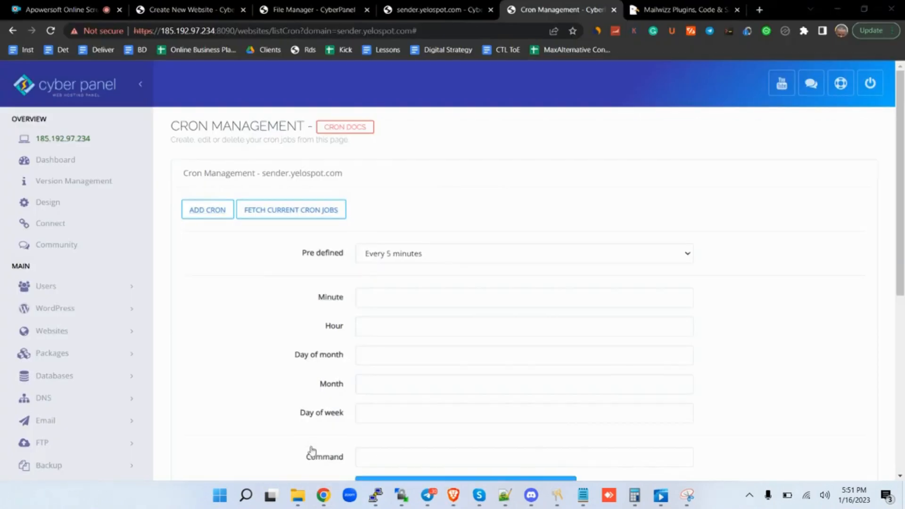
# Save a */3-minute cron job running process-delivery-and-bounce-log and verify six jobs are listed
pyautogui.click(596, 253)
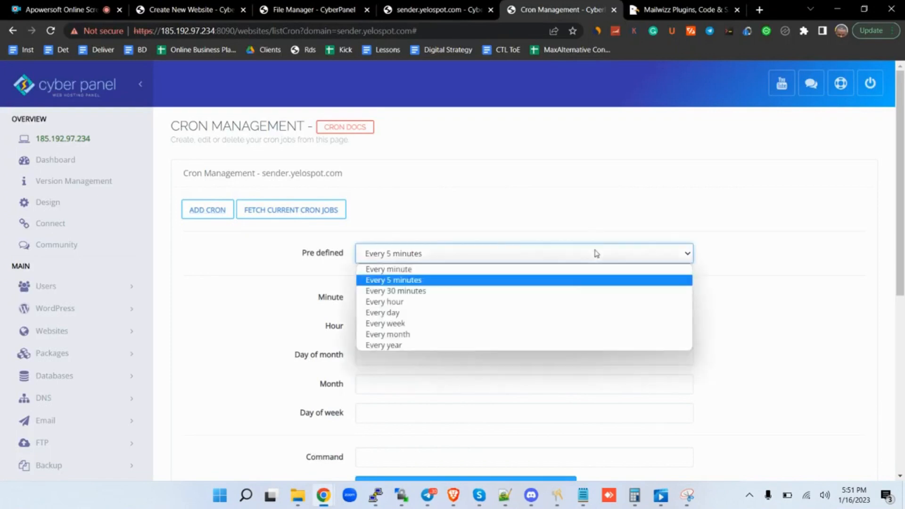
pyautogui.click(561, 291)
pyautogui.click(560, 304)
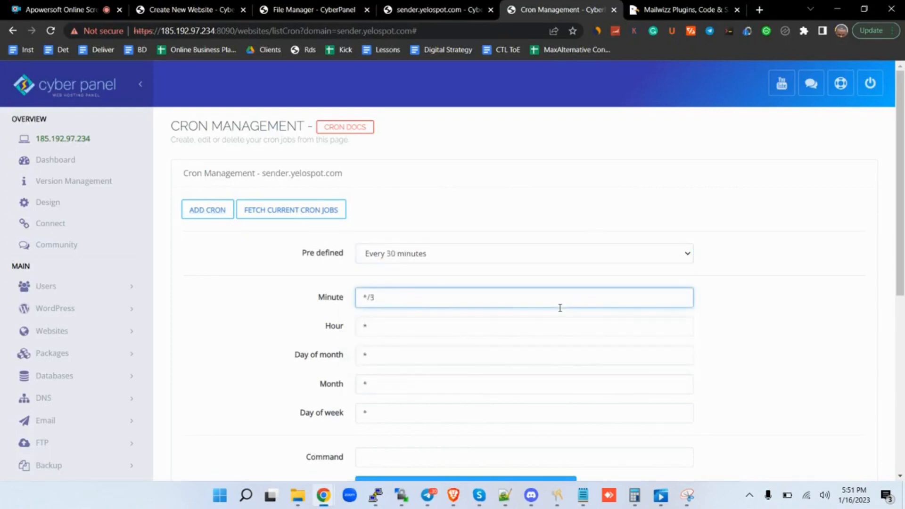
pyautogui.scroll(-3, 590, 308)
pyautogui.click(609, 297)
pyautogui.hotkey('ctrl', 'v')
pyautogui.click(527, 333)
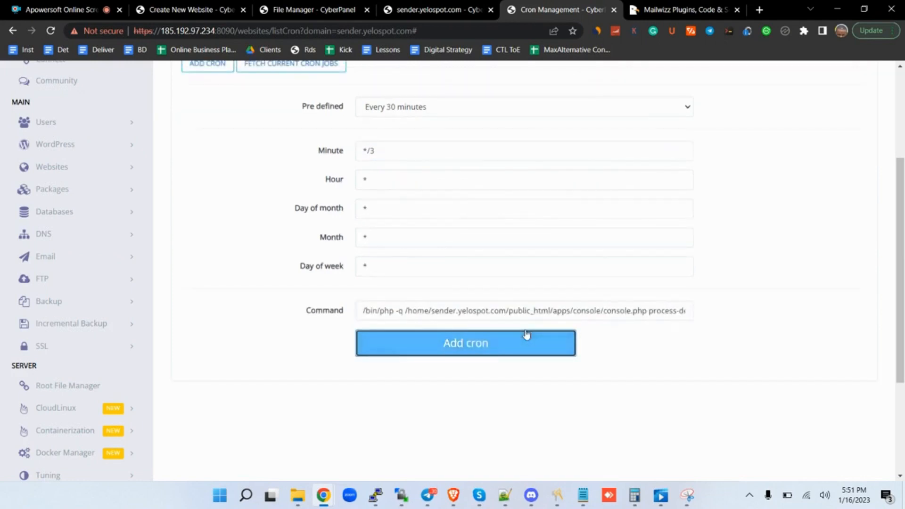
pyautogui.scroll(3, 518, 283)
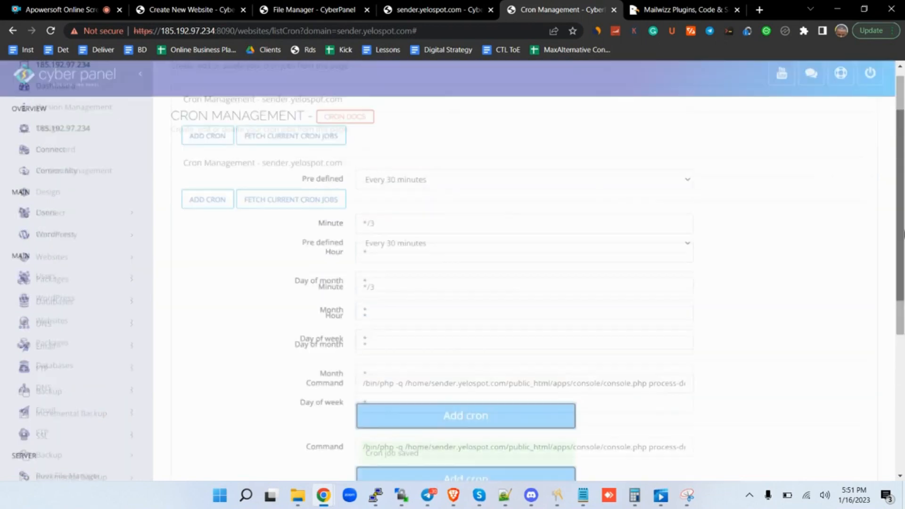
pyautogui.click(302, 210)
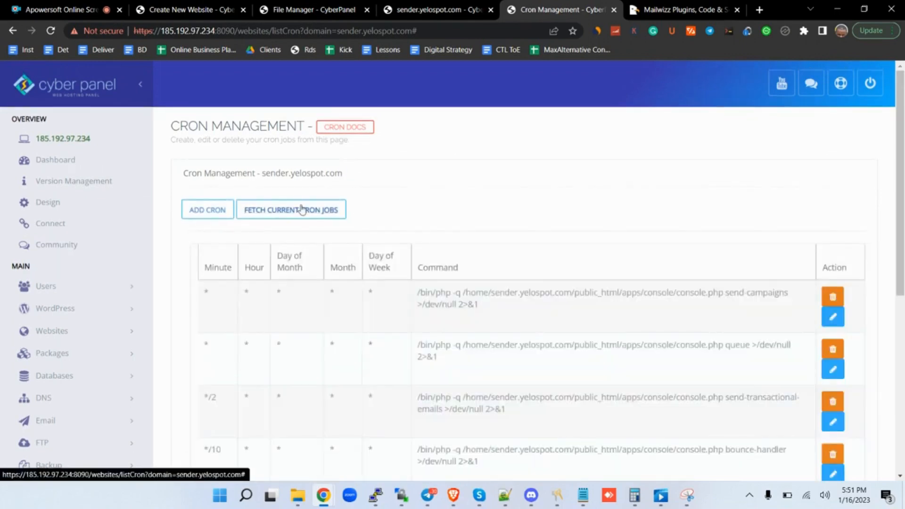
pyautogui.scroll(-5, 519, 282)
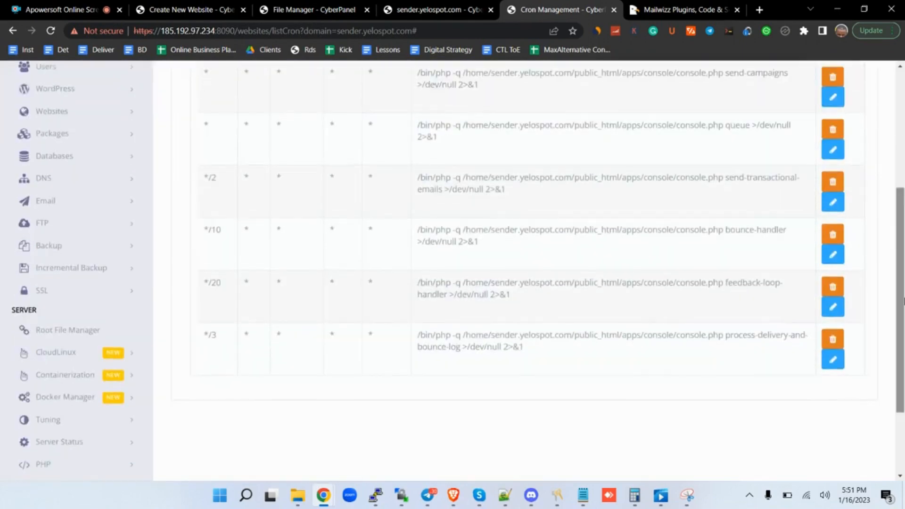
pyautogui.moveTo(331, 499)
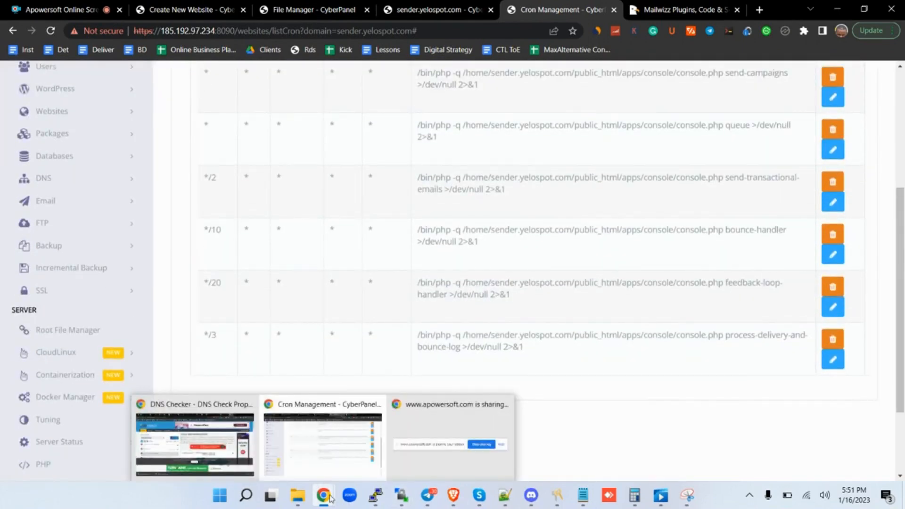
pyautogui.click(454, 496)
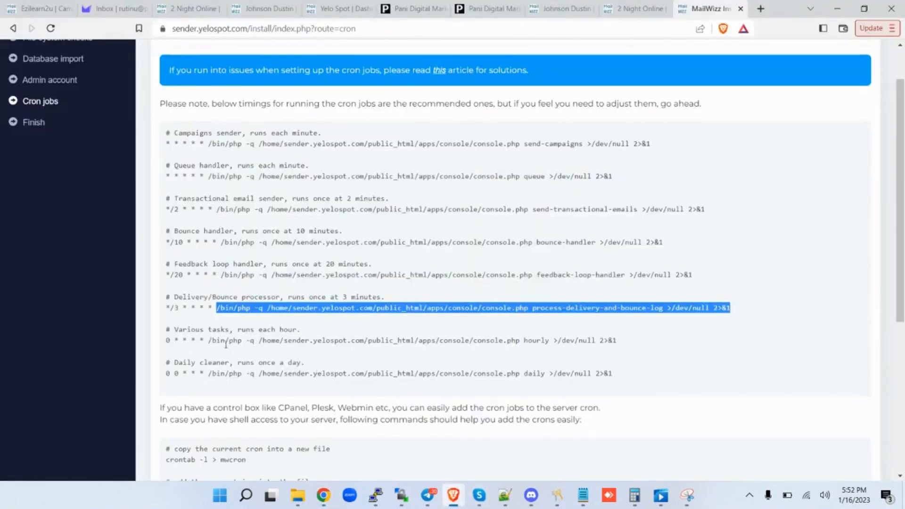
# Copy the hourly tasks command from MailWizz and return to CyberPanel's cron page
pyautogui.moveTo(209, 340); pyautogui.dragTo(614, 338)
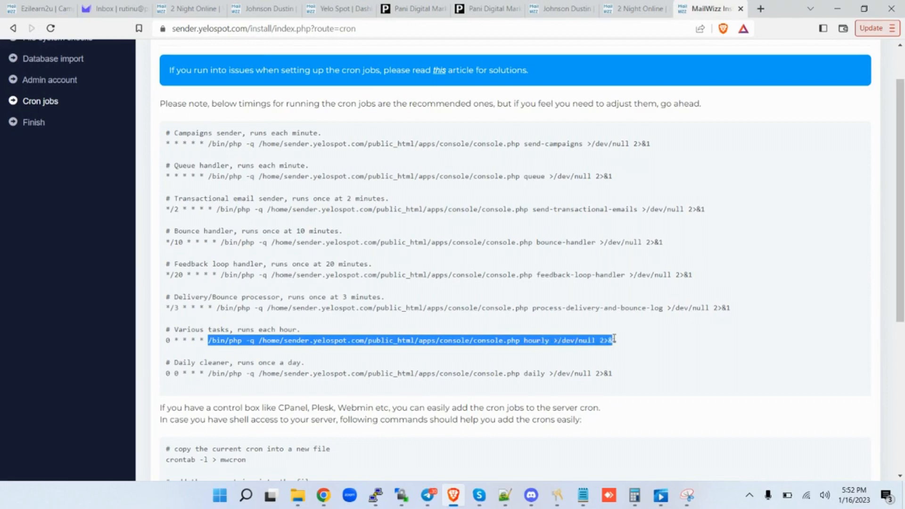
pyautogui.click(323, 495)
pyautogui.click(289, 441)
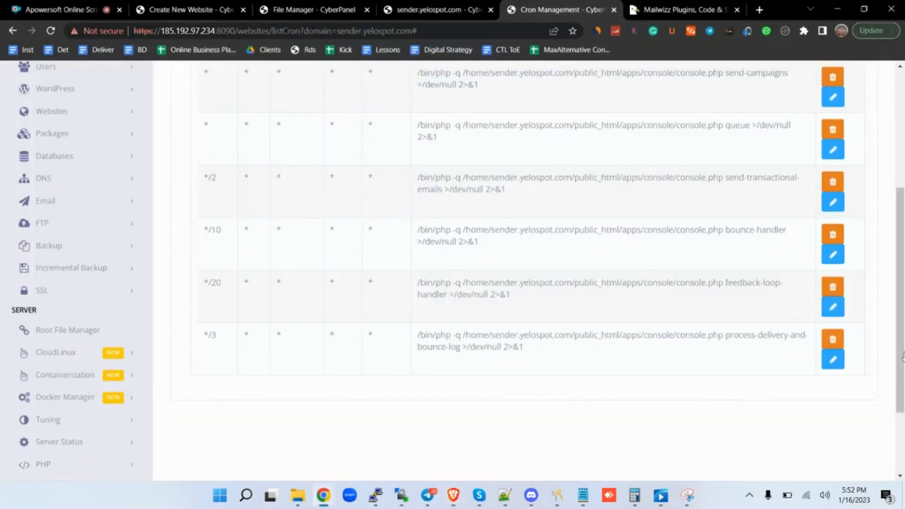
# Add an Every hour cron job running the MailWizz hourly command
pyautogui.scroll(4, 278, 222)
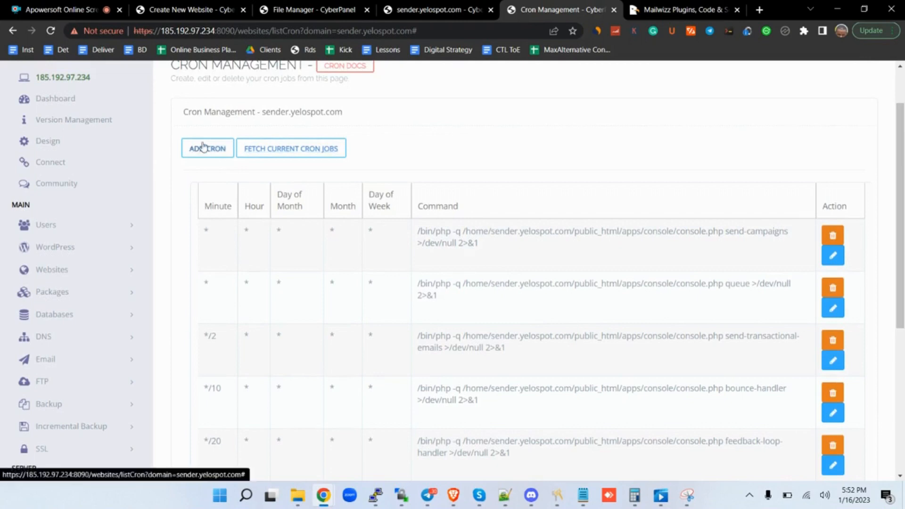
pyautogui.click(193, 148)
pyautogui.click(493, 254)
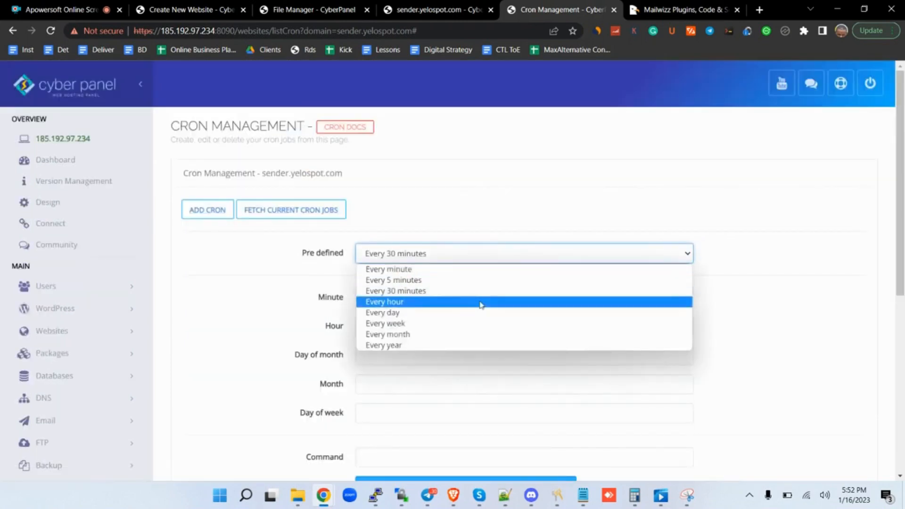
pyautogui.click(481, 302)
pyautogui.scroll(-4, 698, 330)
pyautogui.click(627, 283)
pyautogui.write('/bin/php -q /home/sender.yelospot.com/public_html/apps/console/console.php hourly >/dev/null 2>&1')
pyautogui.click(535, 319)
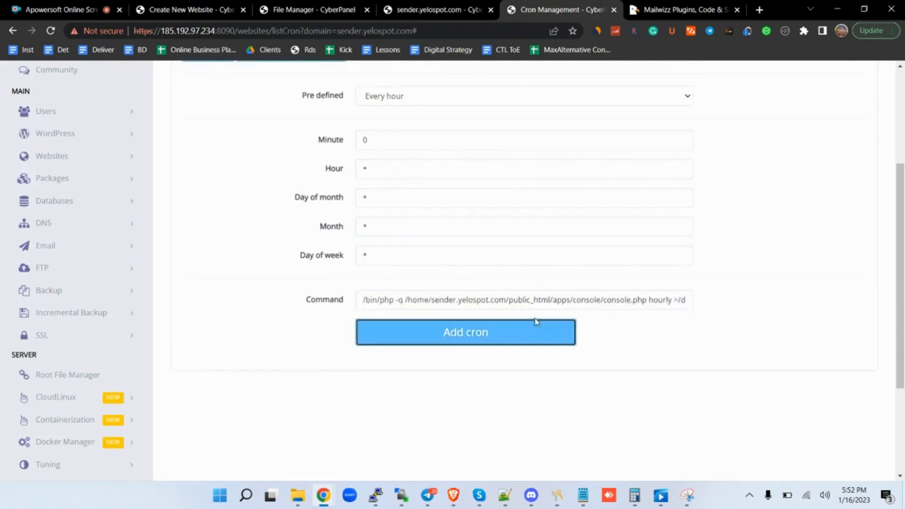
pyautogui.click(464, 496)
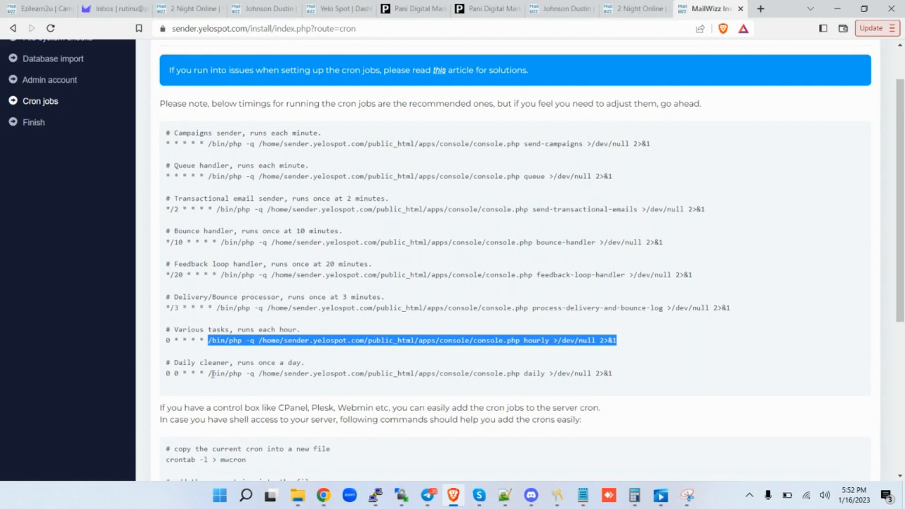
# Copy the installer's daily cleaner command and review CyberPanel's saved cron jobs
pyautogui.moveTo(208, 374); pyautogui.dragTo(615, 384)
pyautogui.hotkey('ctrl', 'c')
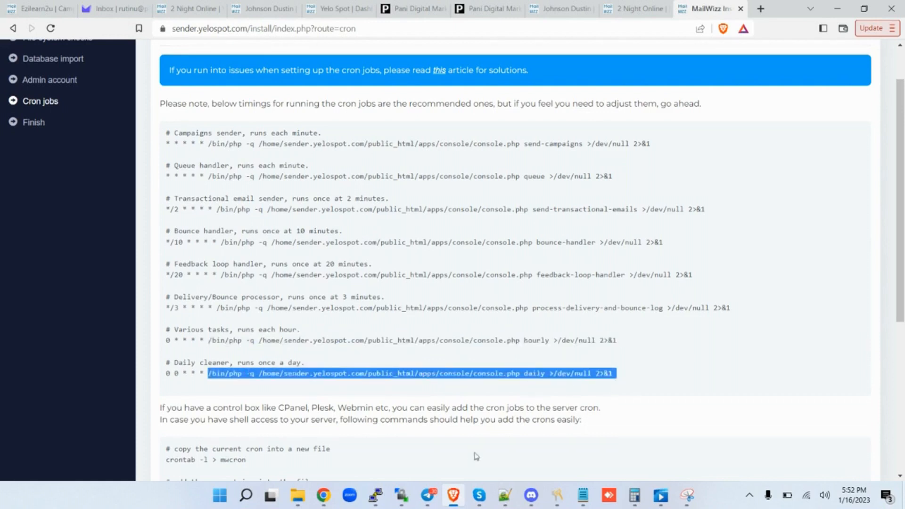
pyautogui.moveTo(330, 500)
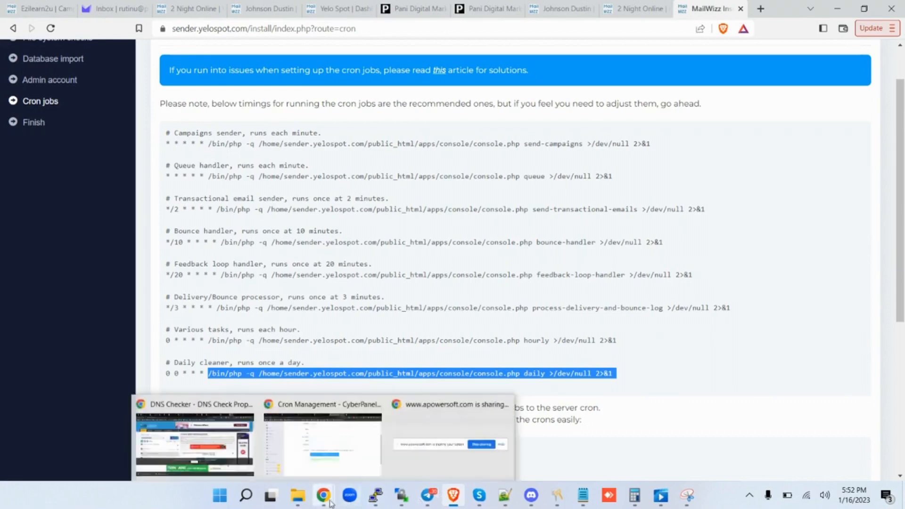
pyautogui.click(331, 437)
pyautogui.scroll(5, 876, 336)
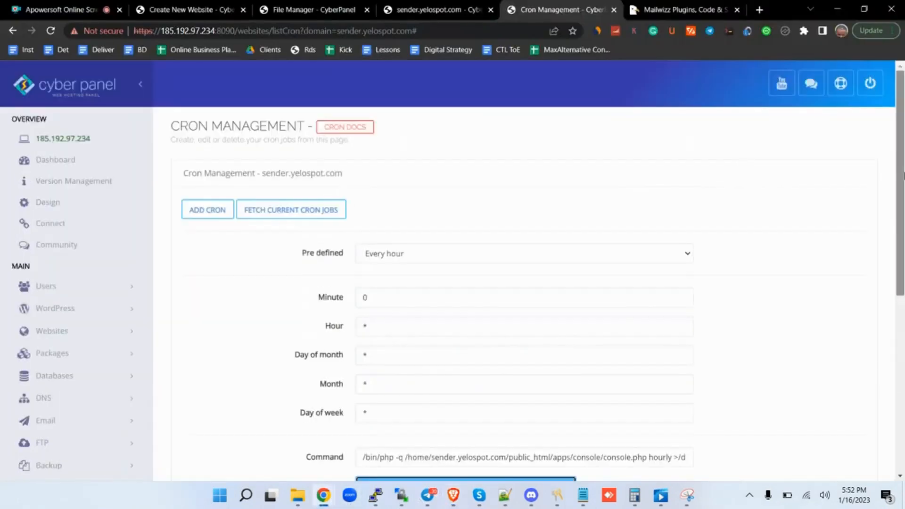
pyautogui.click(323, 210)
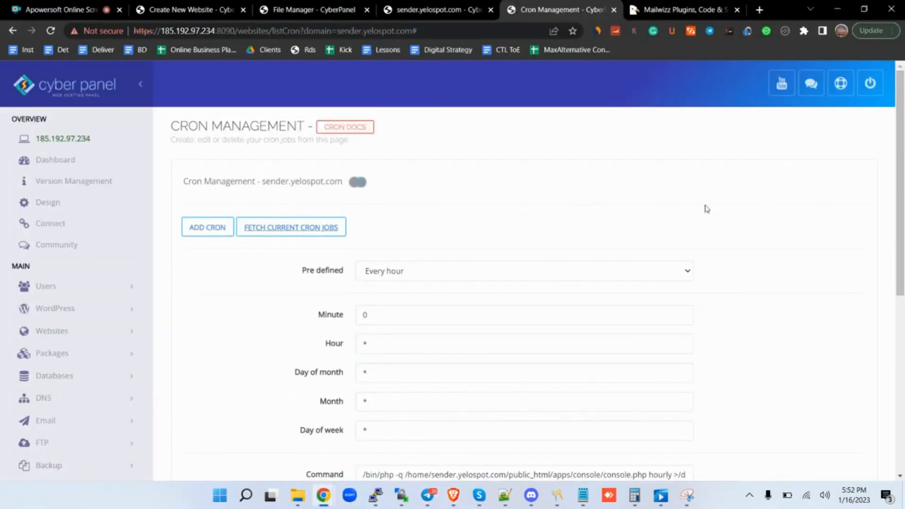
pyautogui.moveTo(904, 188); pyautogui.dragTo(904, 226)
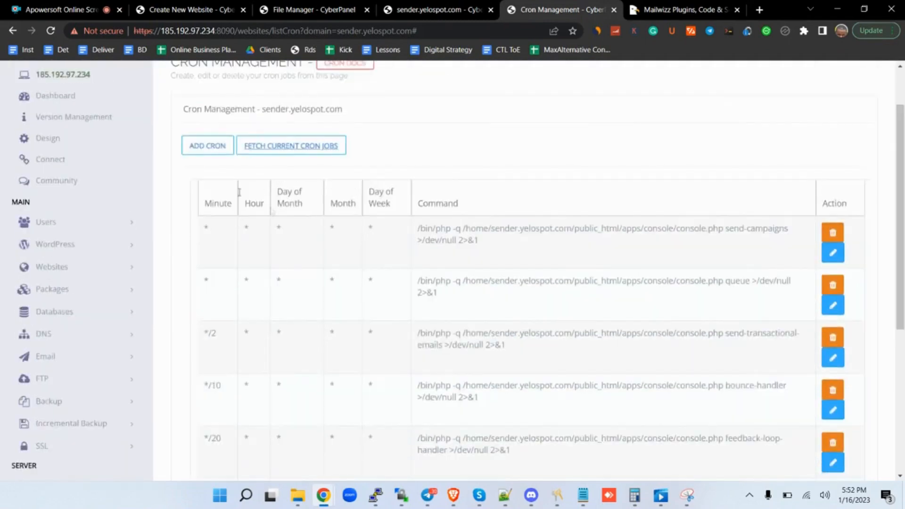
# Add a cron job that runs the pasted daily cleaner command every day at midnight
pyautogui.click(208, 146)
pyautogui.click(485, 255)
pyautogui.click(481, 313)
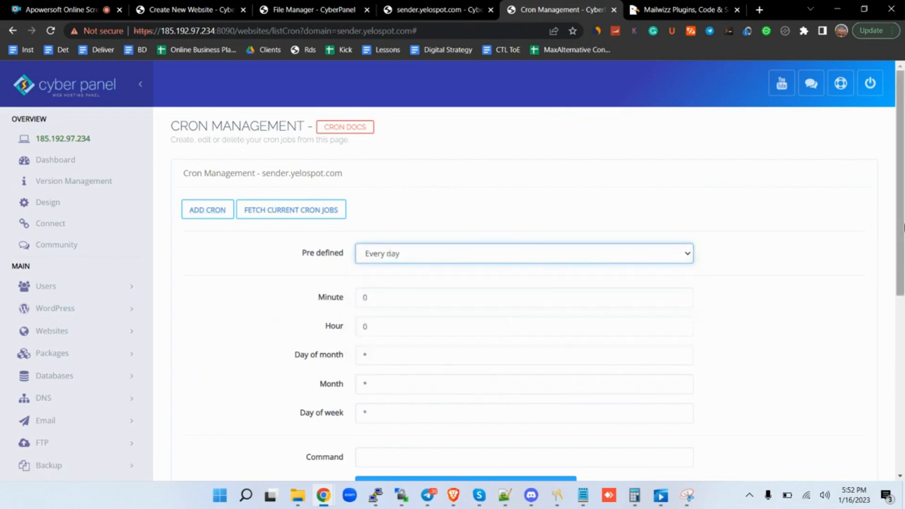
pyautogui.scroll(-3, 660, 317)
pyautogui.click(660, 315)
pyautogui.hotkey('ctrl', 'v')
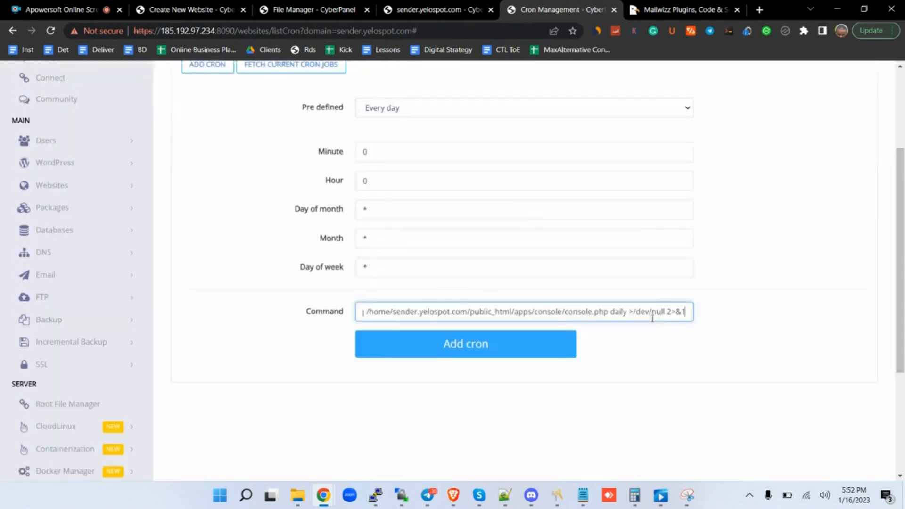
pyautogui.click(536, 349)
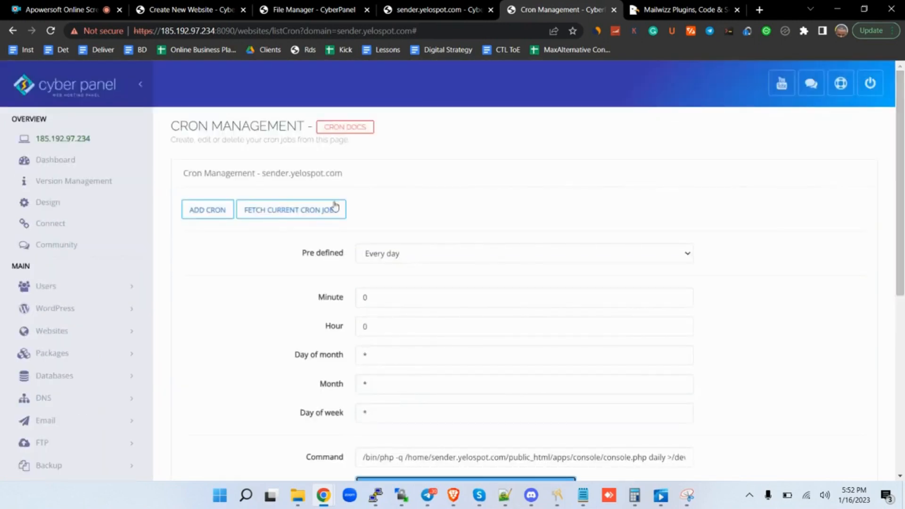
# Confirm all eight cron jobs are listed, then go back to the bottom of the installer's cron page
pyautogui.click(336, 208)
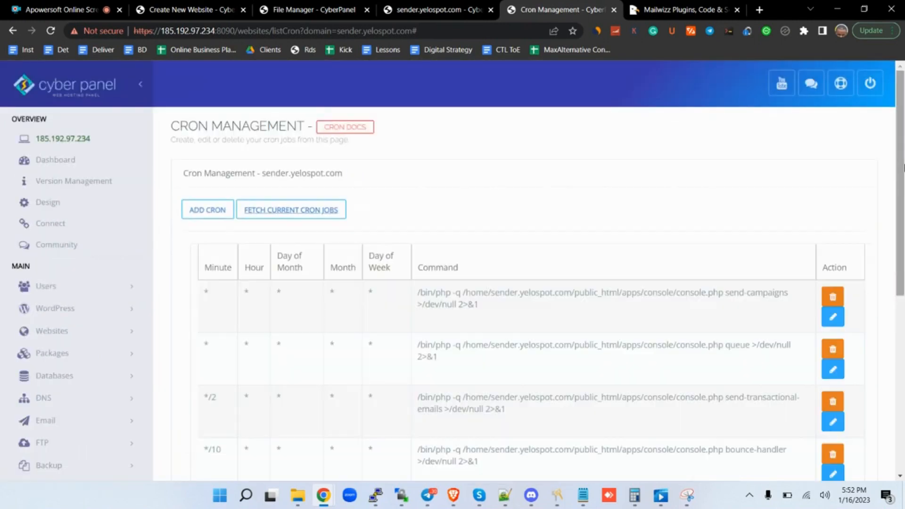
pyautogui.moveTo(904, 166); pyautogui.dragTo(904, 331)
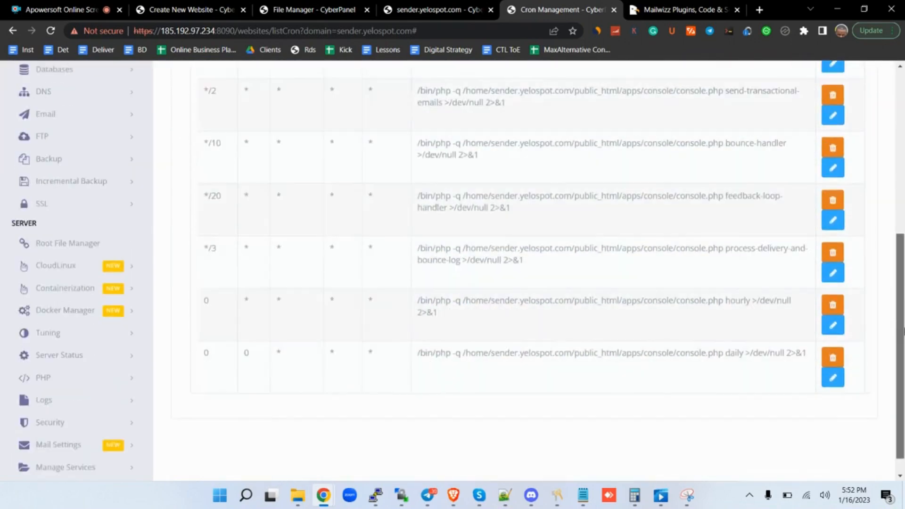
pyautogui.click(453, 495)
pyautogui.scroll(-3, 903, 360)
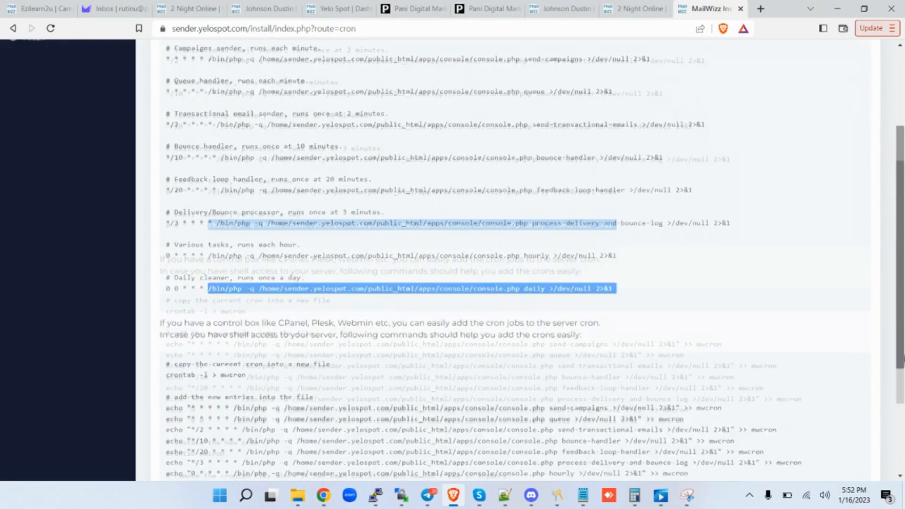
pyautogui.moveTo(904, 361); pyautogui.dragTo(904, 436)
# Finish the MailWizz installation, then return to CyberPanel and open the site's File Manager
pyautogui.click(808, 437)
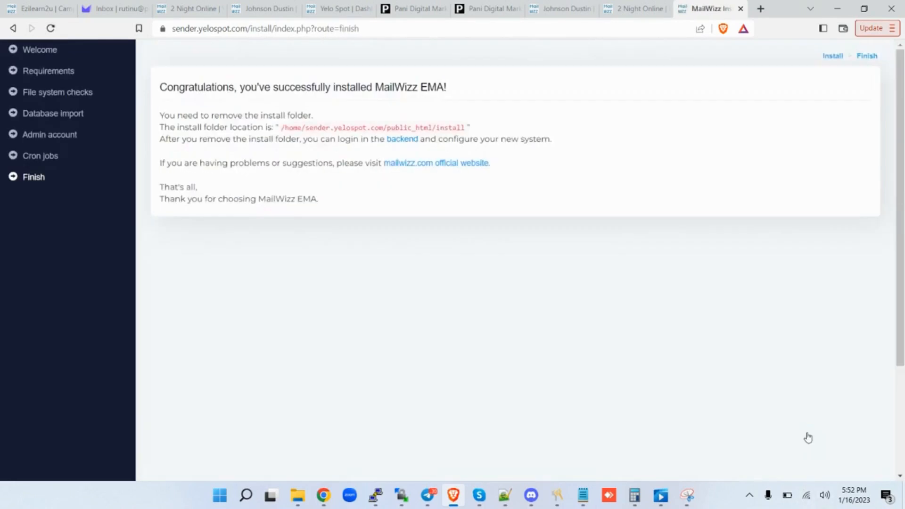
pyautogui.click(867, 60)
pyautogui.moveTo(324, 505)
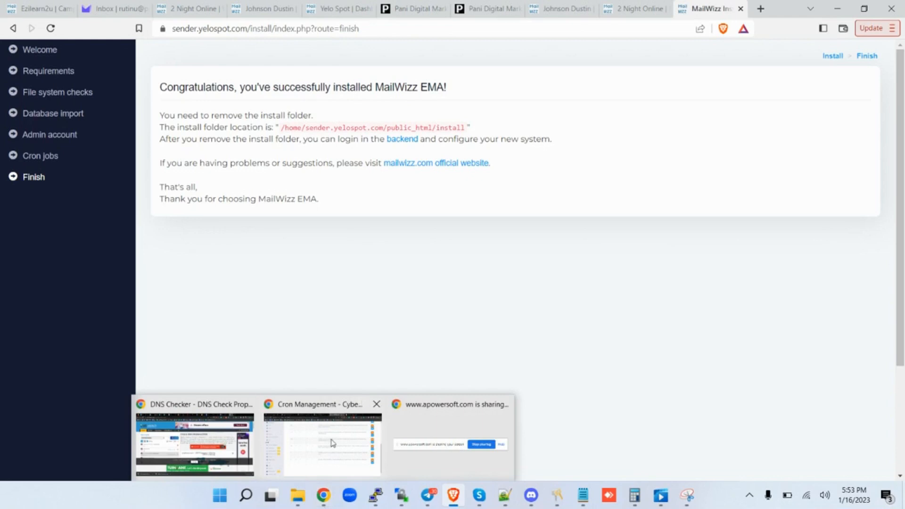
pyautogui.click(323, 427)
pyautogui.click(319, 12)
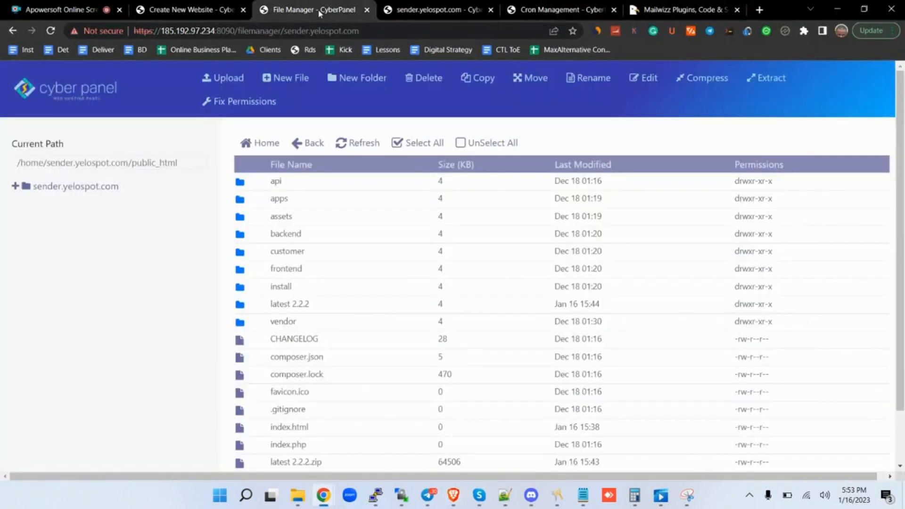
# Delete the 'latest 2.2.2' and 'install' folders from public_html, then go back to the installer finish page
pyautogui.click(323, 309)
pyautogui.rightClick(322, 309)
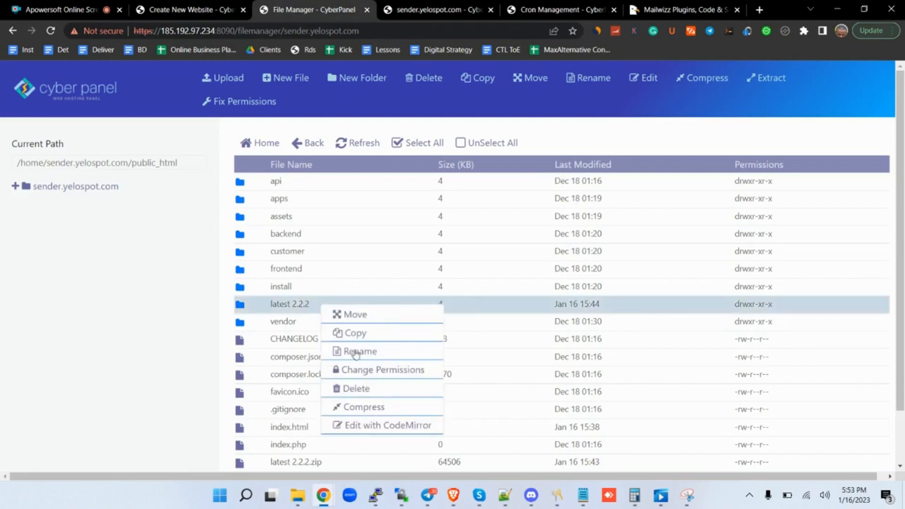
pyautogui.click(357, 389)
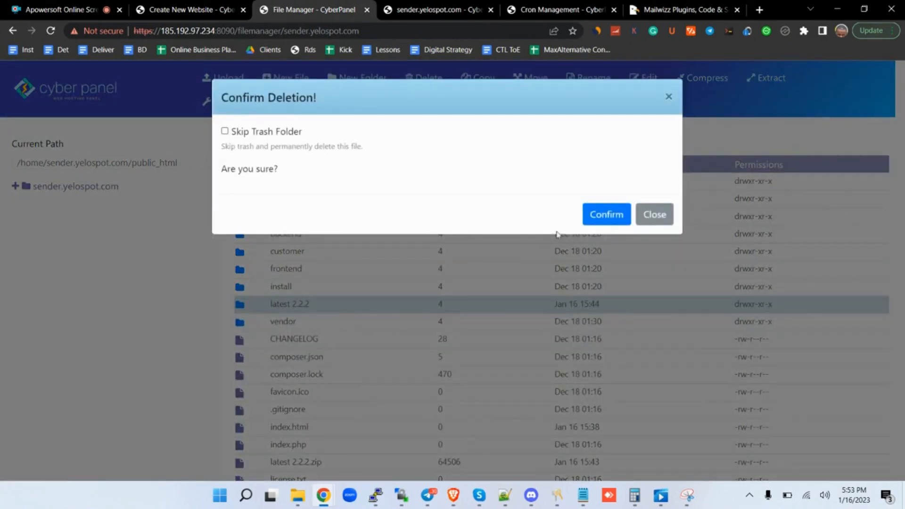
pyautogui.click(603, 215)
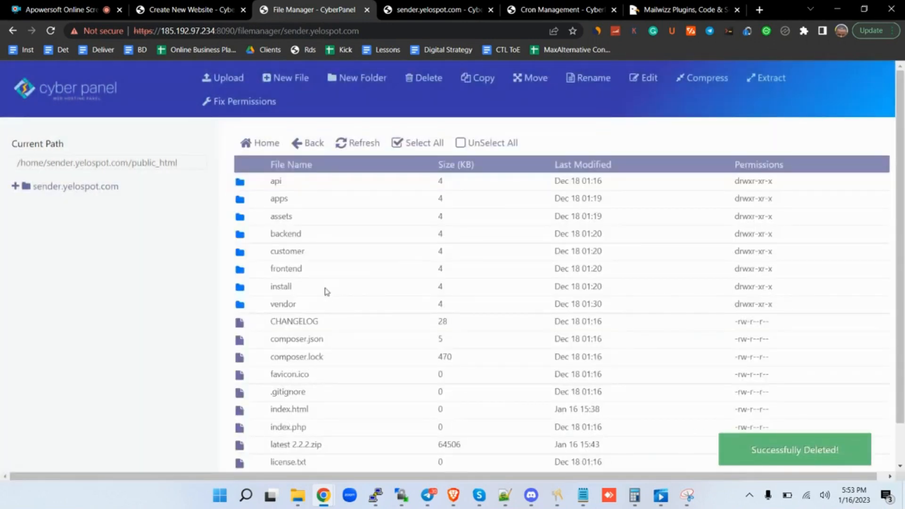
pyautogui.click(327, 291)
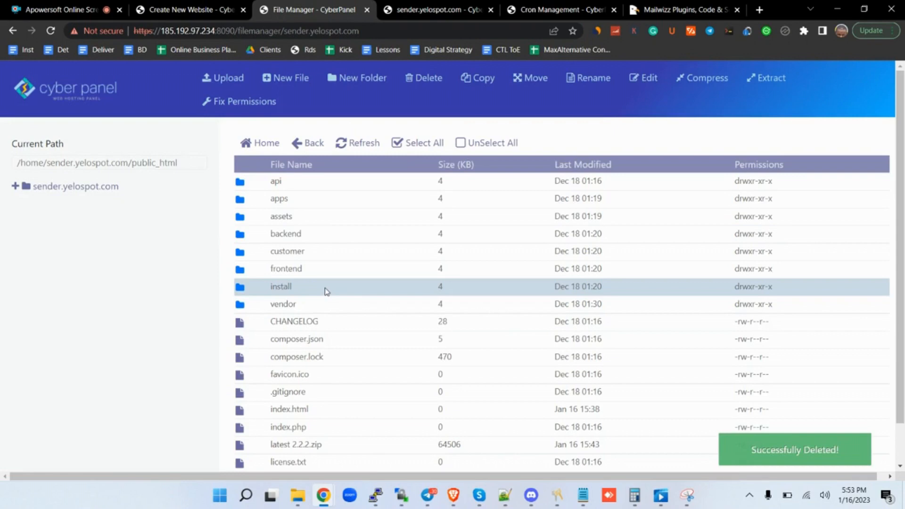
pyautogui.rightClick(327, 291)
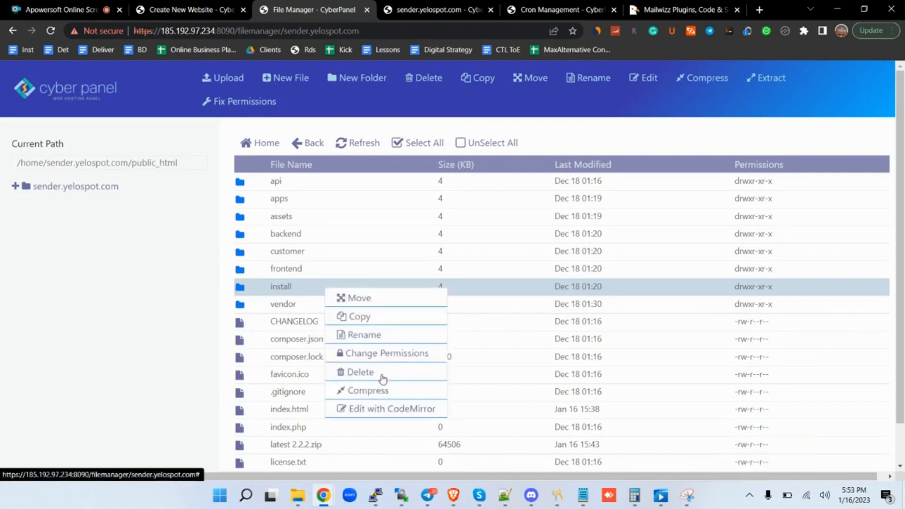
pyautogui.click(382, 375)
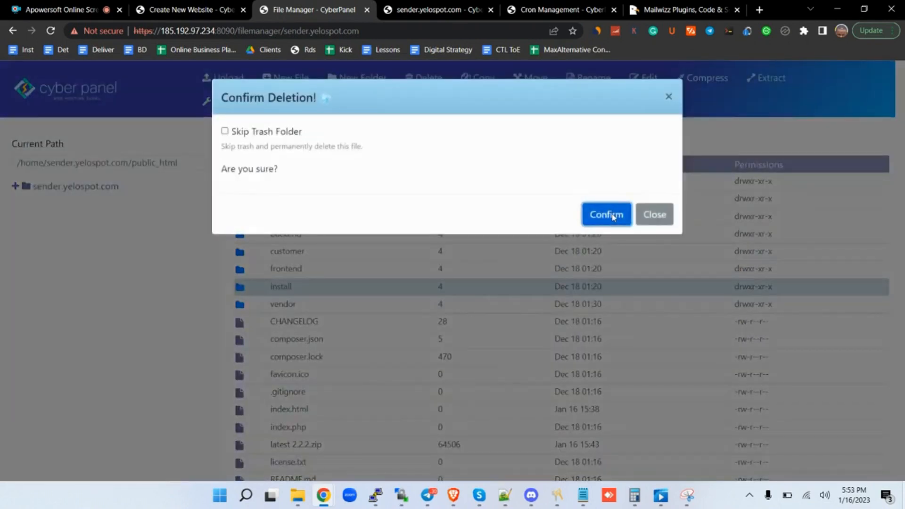
pyautogui.click(613, 216)
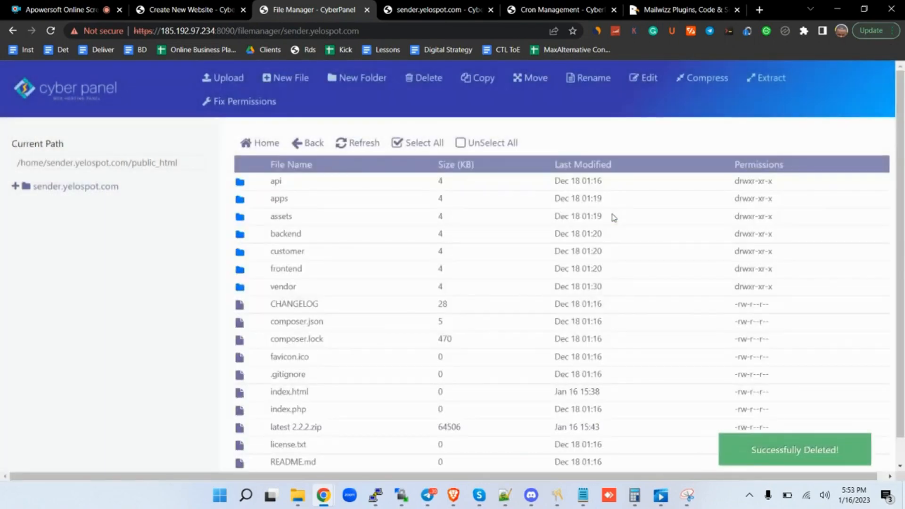
pyautogui.click(452, 502)
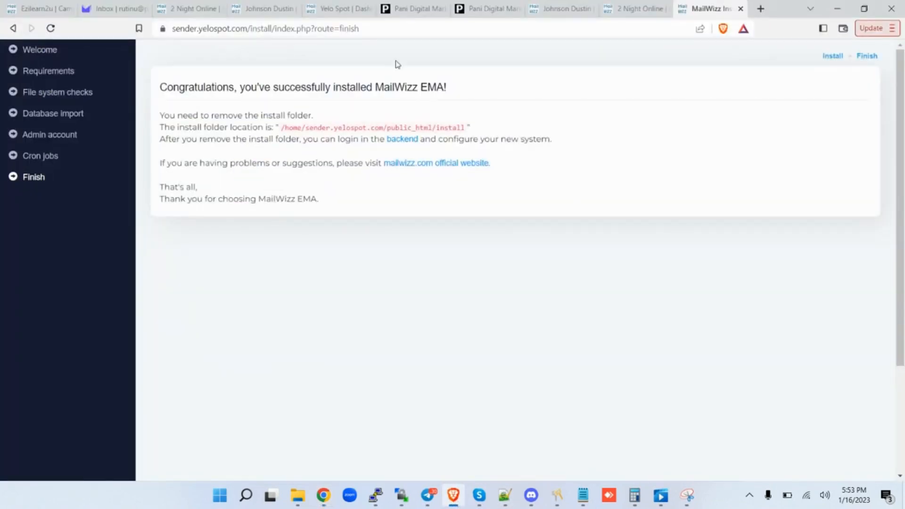
# Strip the install path from the URL to load sender.yelospot.com, and open its customer login page
pyautogui.moveTo(386, 31); pyautogui.dragTo(255, 27)
pyautogui.press('BackSpace')
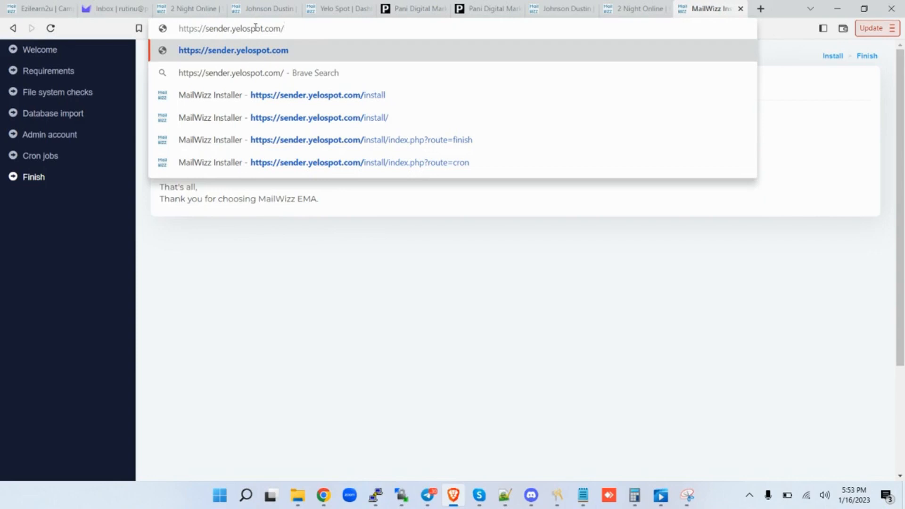
pyautogui.press('Return')
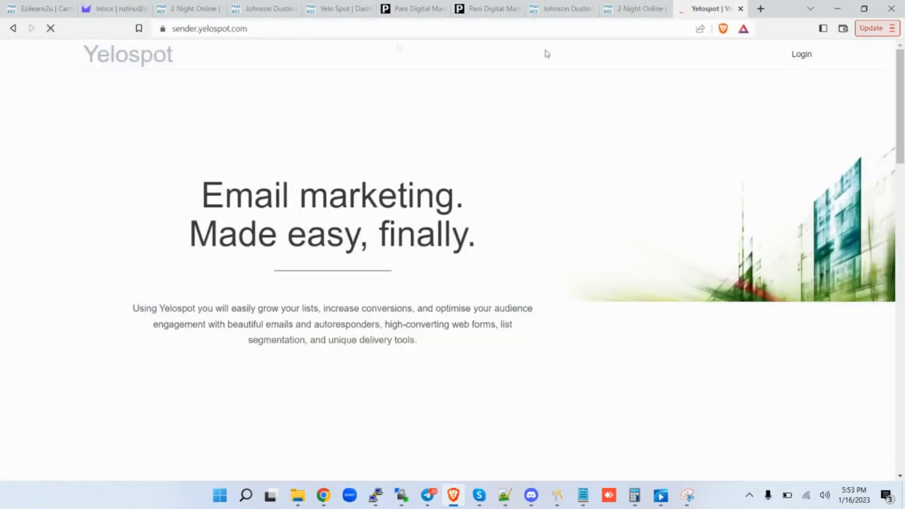
pyautogui.click(806, 58)
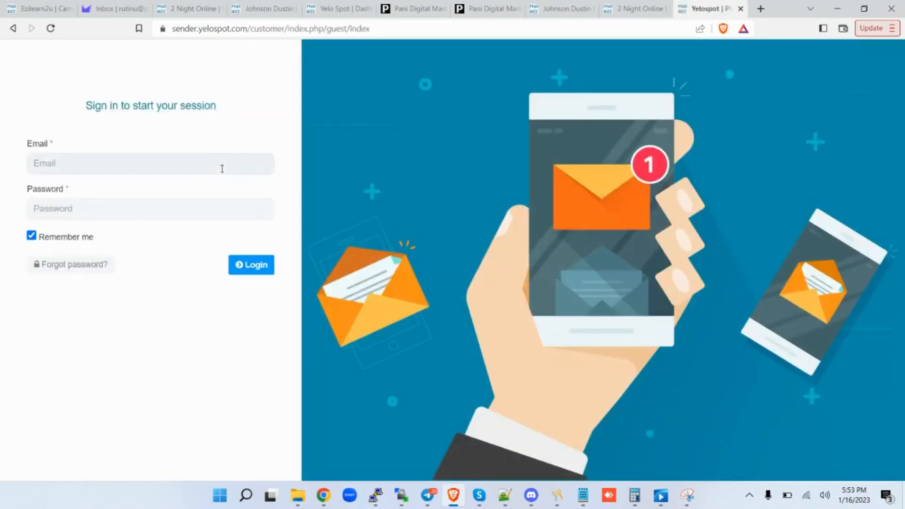
# Sign in to the customer area with the account email and password
pyautogui.click(222, 168)
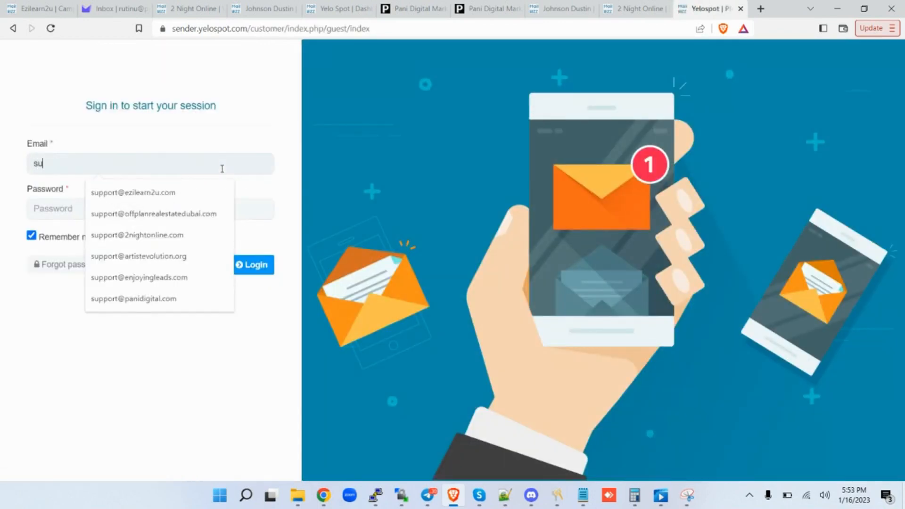
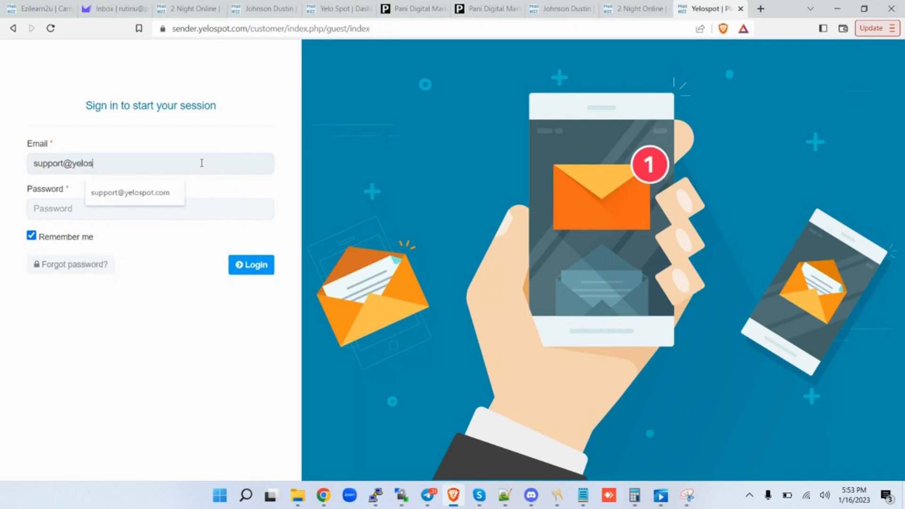
pyautogui.click(160, 193)
pyautogui.click(159, 209)
pyautogui.write('••')
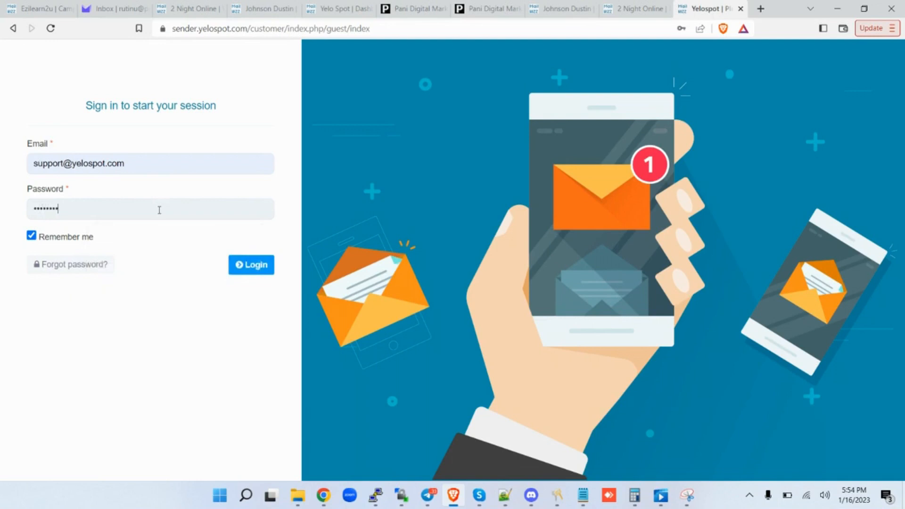
pyautogui.click(250, 265)
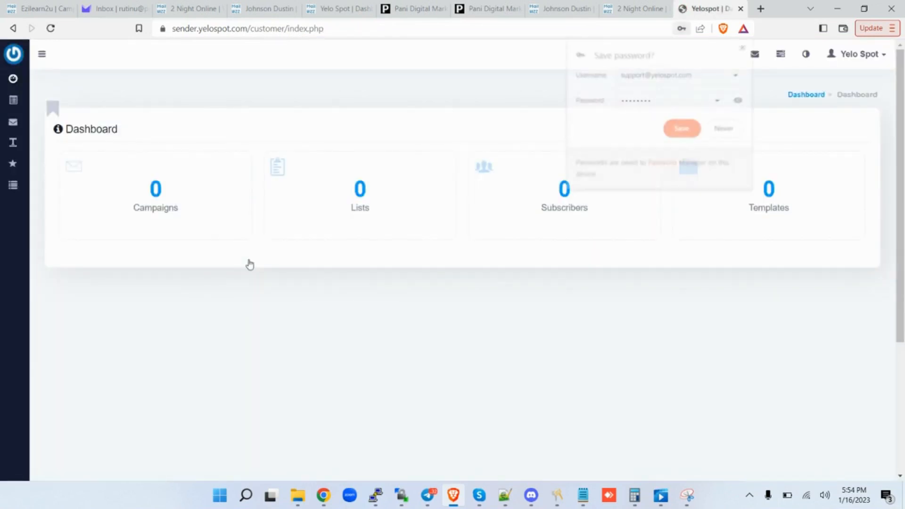
# Save the login in the browser and load sender.yelospot.com/backend
pyautogui.click(685, 135)
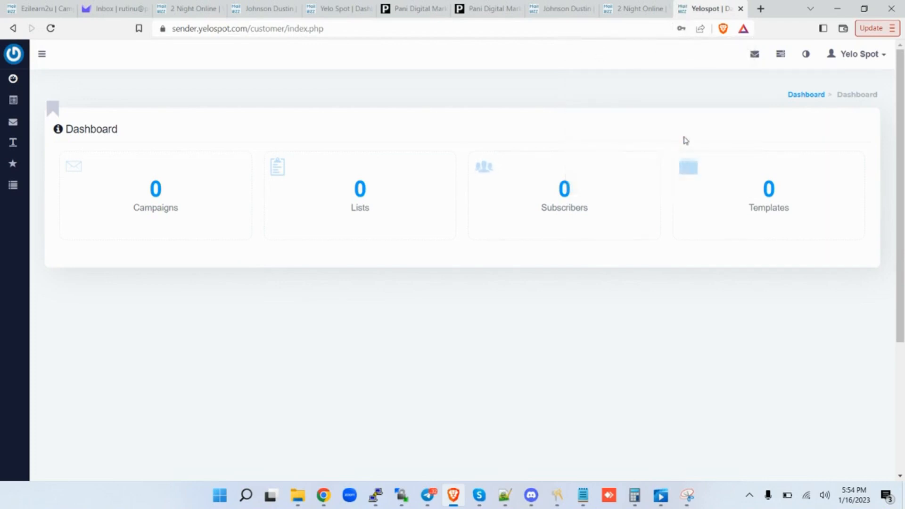
pyautogui.moveTo(492, 34); pyautogui.dragTo(252, 28)
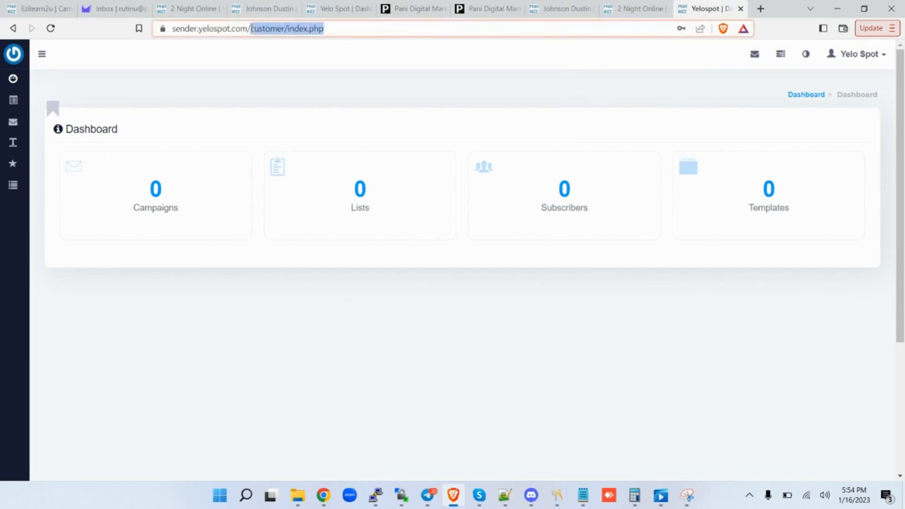
pyautogui.moveTo(251, 28)
pyautogui.mouseDown()
pyautogui.moveTo(278, 30)
pyautogui.moveTo(259, 28)
pyautogui.mouseUp()
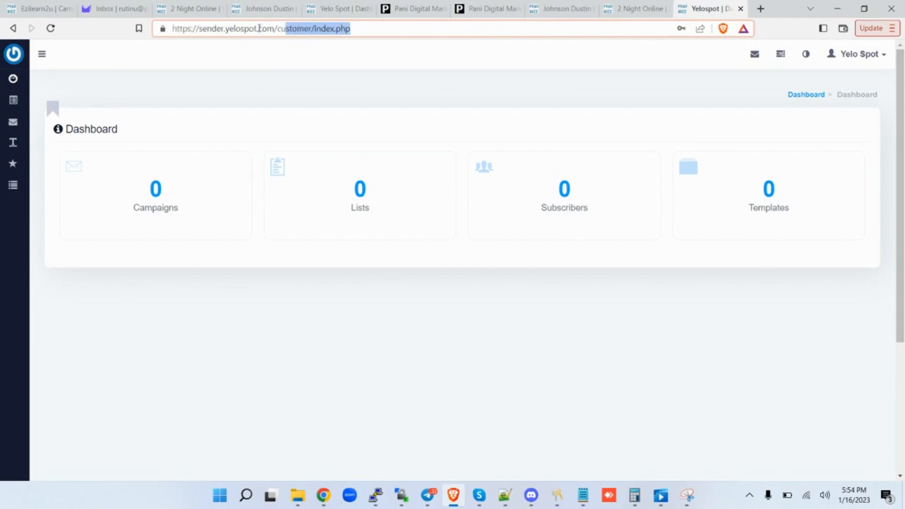
pyautogui.press('BackSpace')
pyautogui.press('BackSpace')
pyautogui.press('BackSpace')
pyautogui.press('BackSpace')
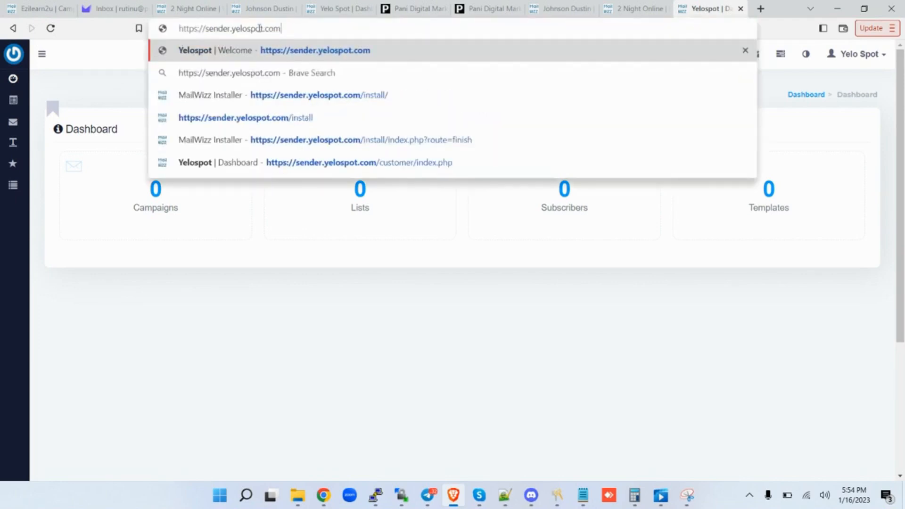
pyautogui.write('/backend')
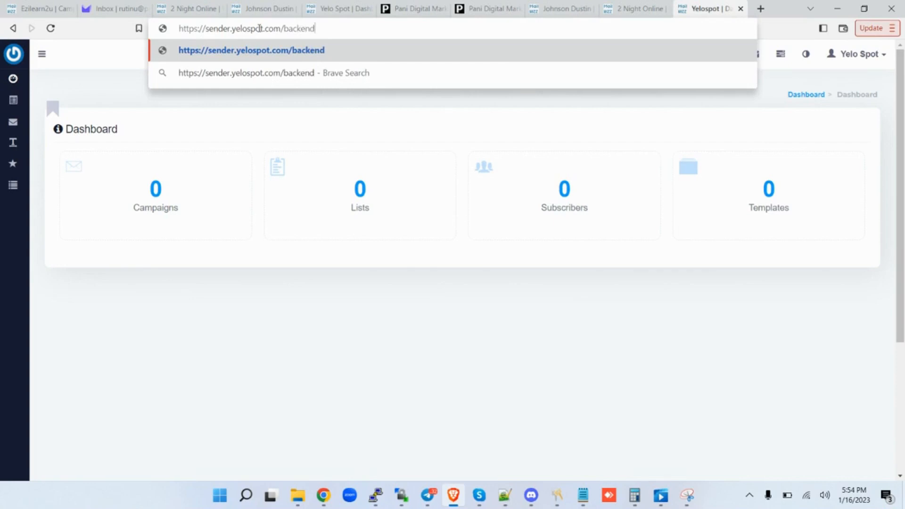
pyautogui.press('Return')
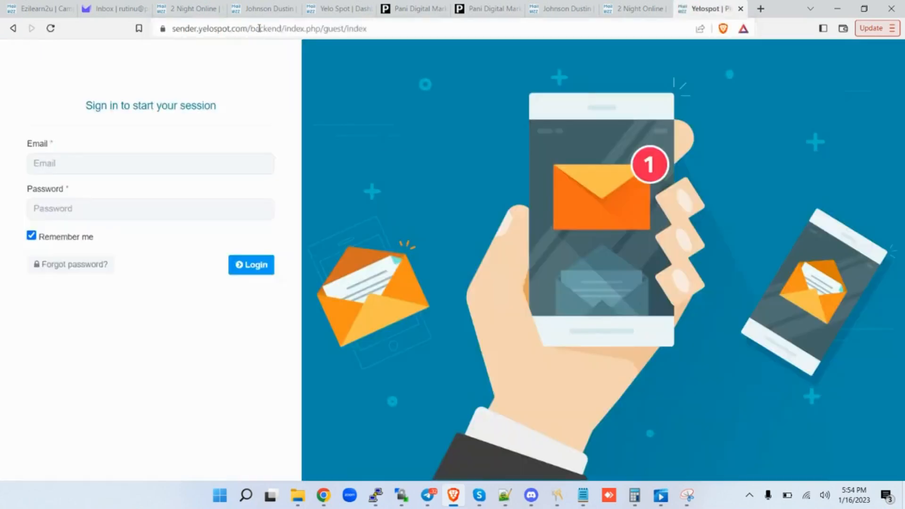
# Sign in to the backend with the saved admin email and password
pyautogui.click(189, 156)
pyautogui.click(160, 179)
pyautogui.click(253, 269)
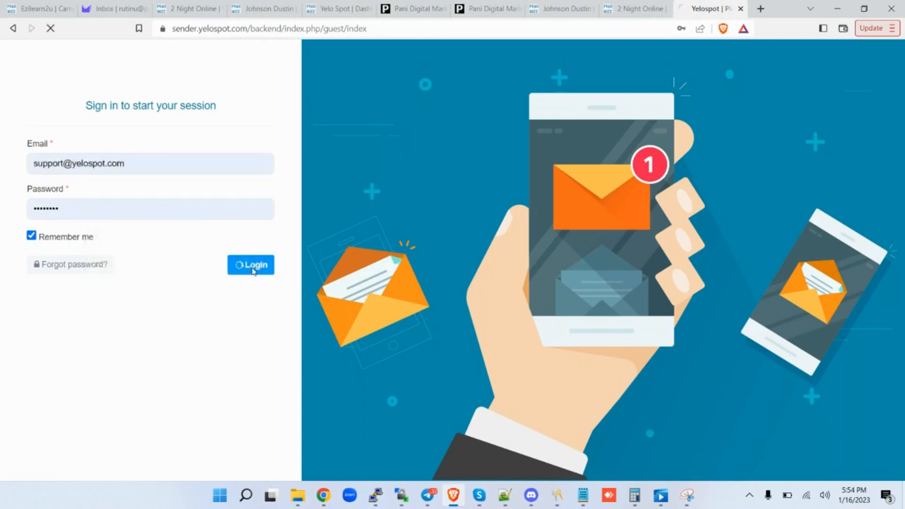
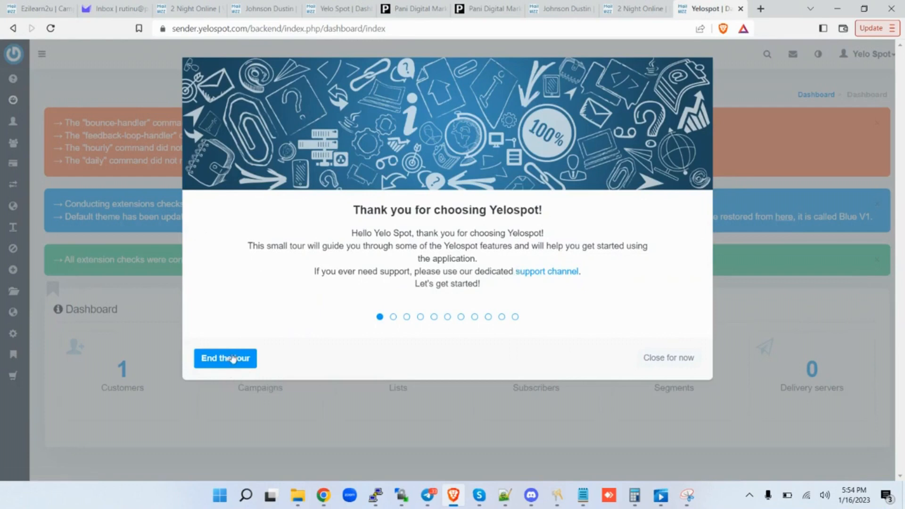
# End the MailWizz welcome tour permanently and confirm it
pyautogui.click(232, 360)
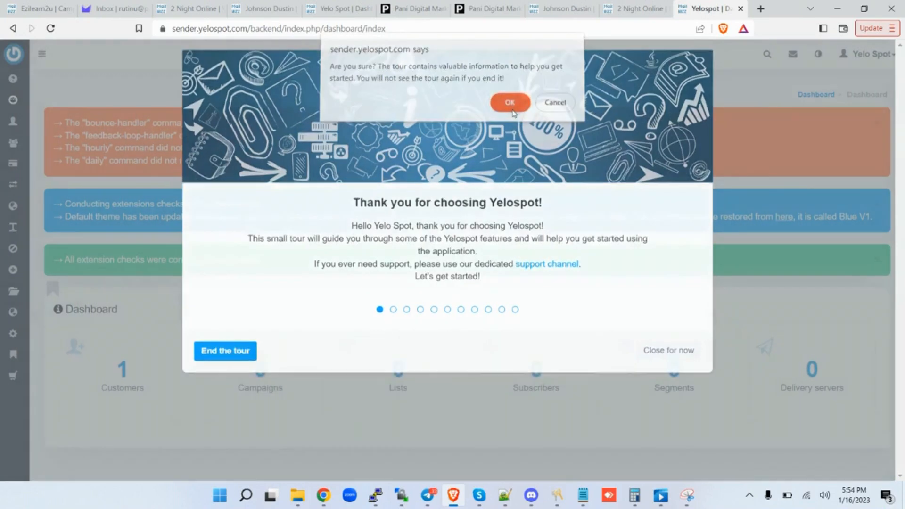
pyautogui.click(510, 102)
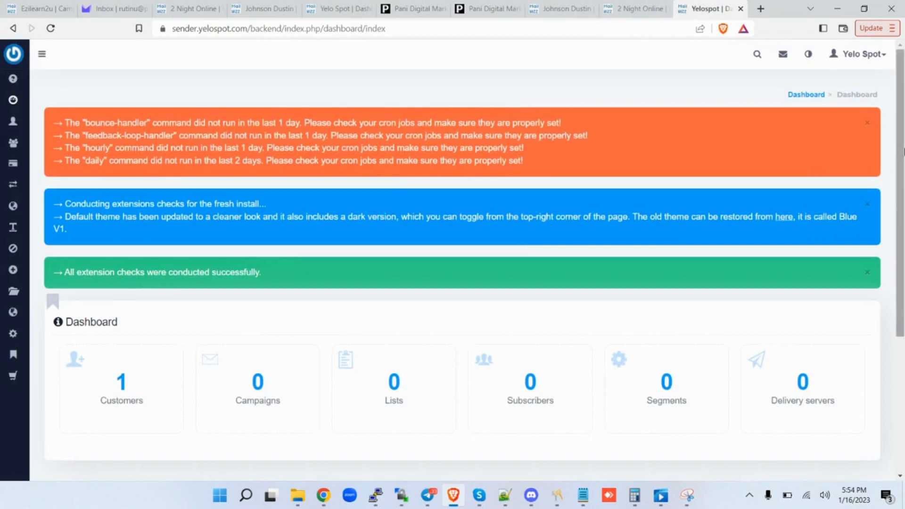
pyautogui.scroll(-1, 554, 170)
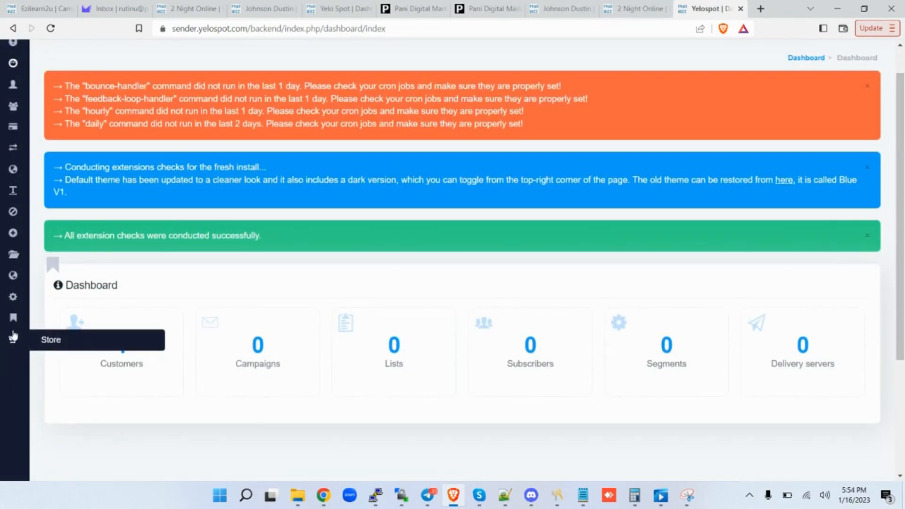
# Review the cron jobs history, where all 12 runs succeeded, then go to Common settings
pyautogui.moveTo(14, 330)
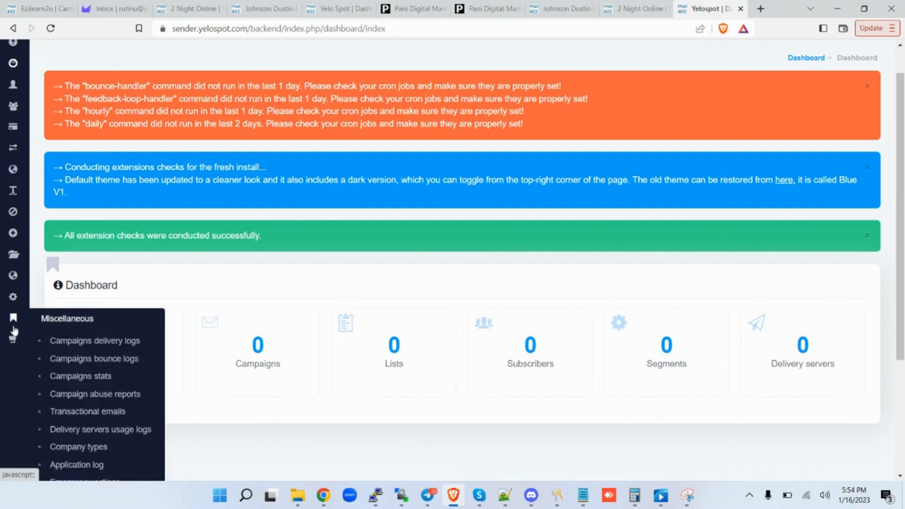
pyautogui.scroll(-2, 338, 291)
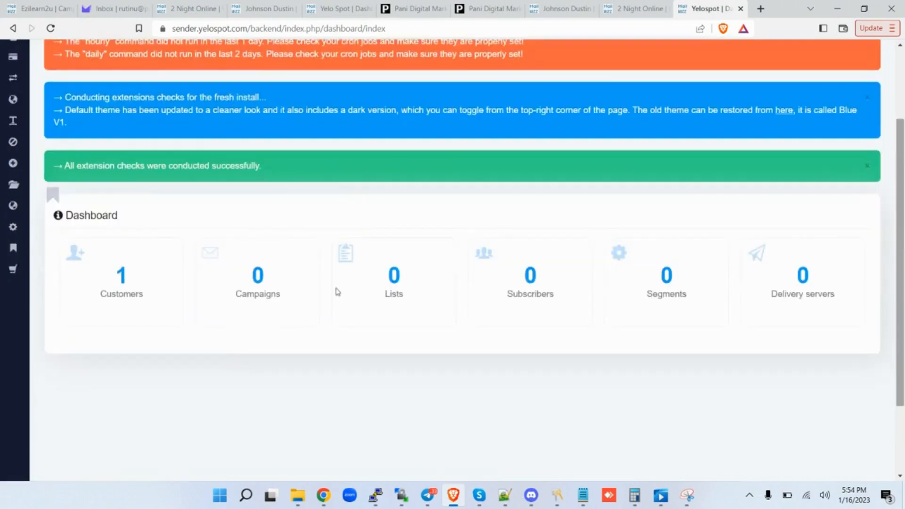
pyautogui.moveTo(15, 253)
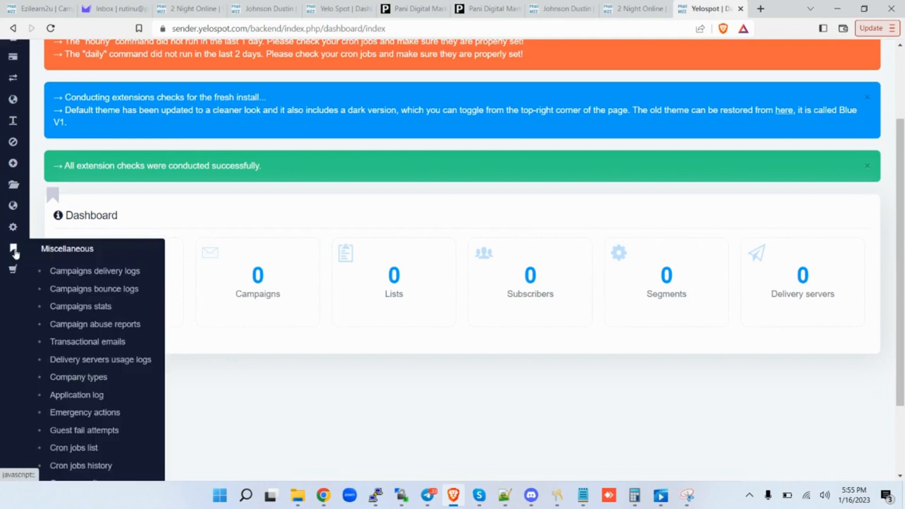
pyautogui.click(89, 466)
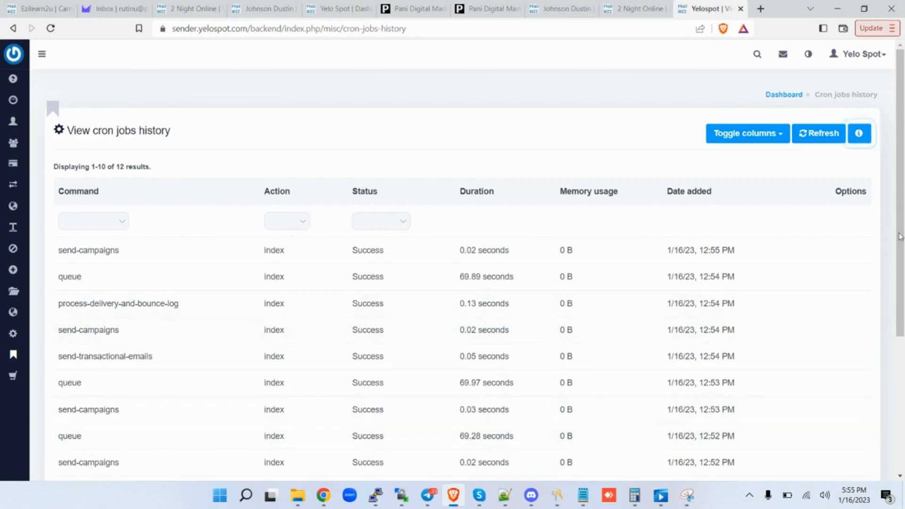
pyautogui.moveTo(901, 245); pyautogui.dragTo(902, 333)
pyautogui.moveTo(13, 204)
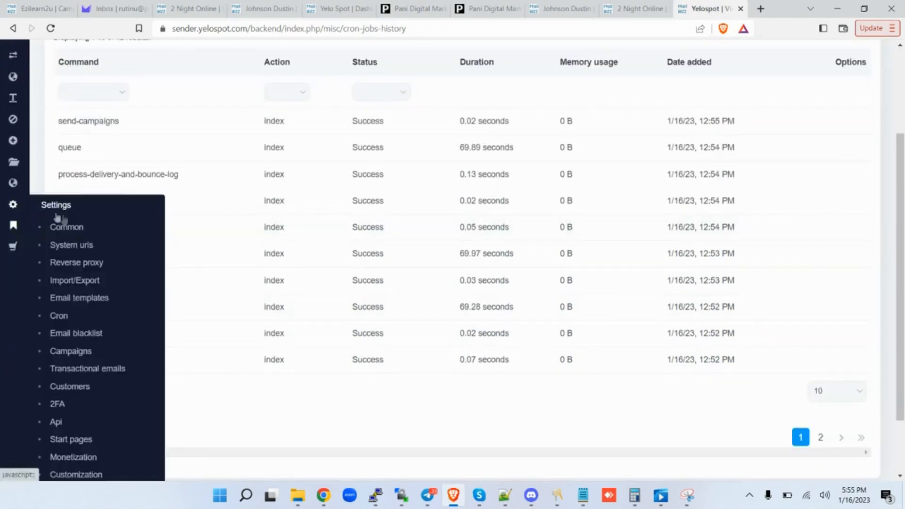
pyautogui.click(77, 231)
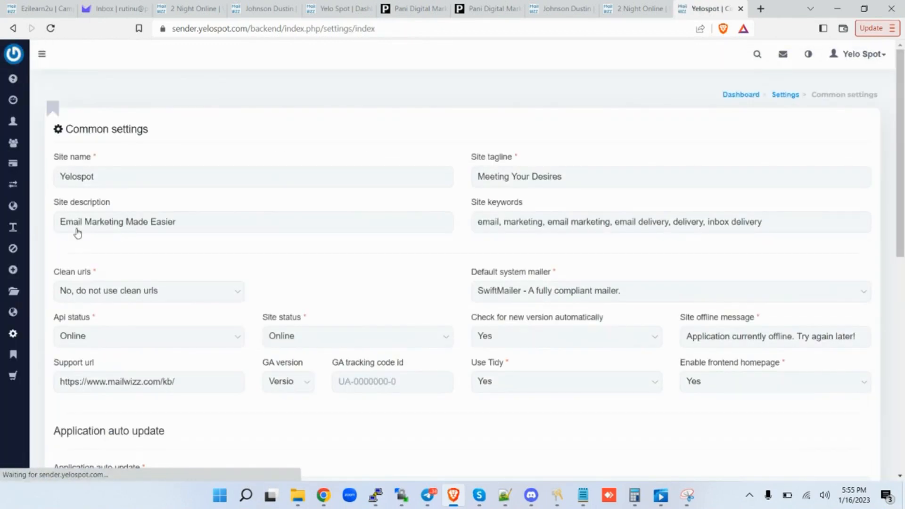
# Set Application auto update to Yes and save the common settings
pyautogui.moveTo(901, 170); pyautogui.dragTo(903, 331)
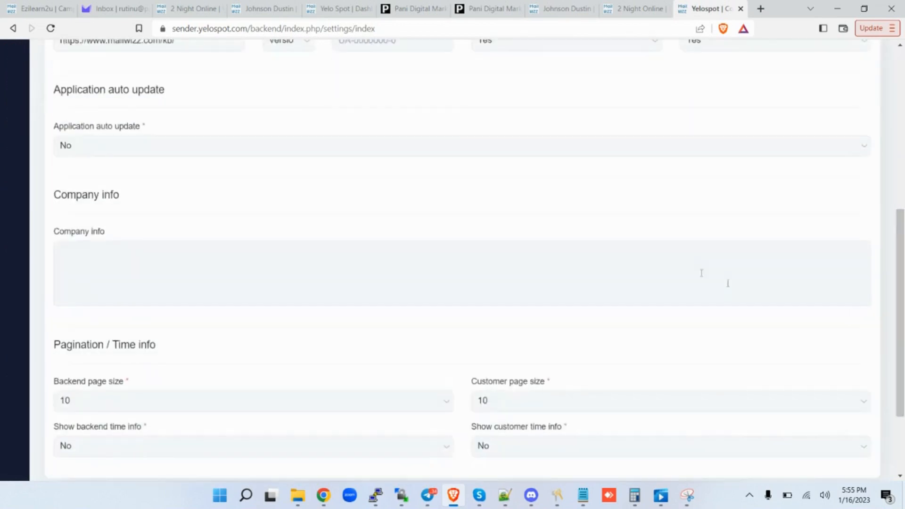
pyautogui.click(670, 149)
pyautogui.click(639, 161)
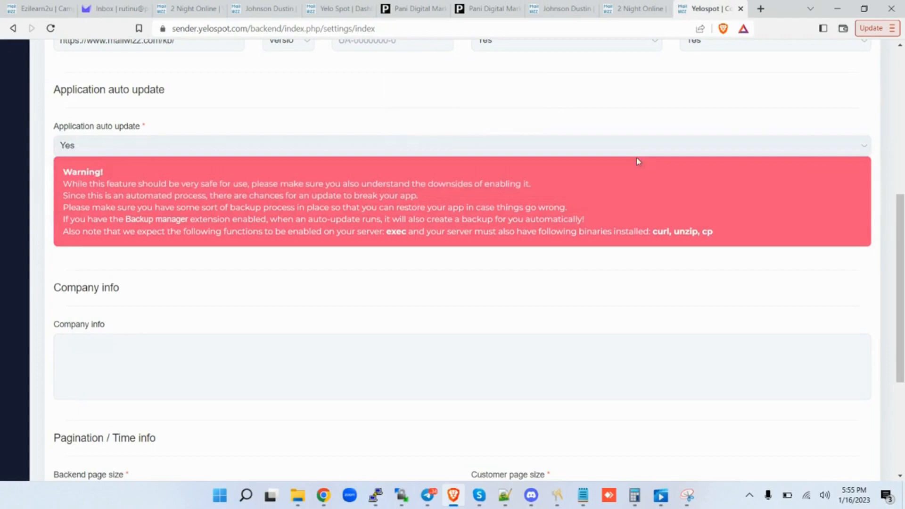
pyautogui.moveTo(903, 190); pyautogui.dragTo(903, 283)
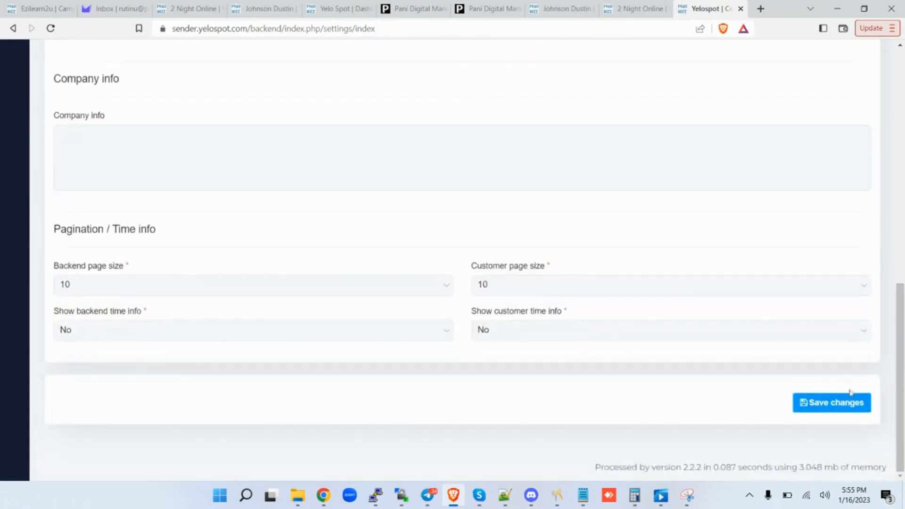
pyautogui.click(845, 409)
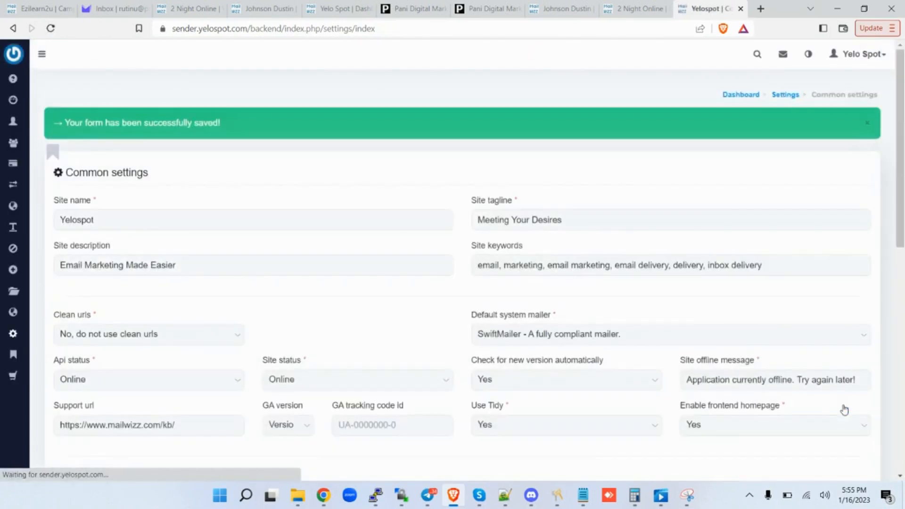
# Go to the Import/Export settings page
pyautogui.click(904, 269)
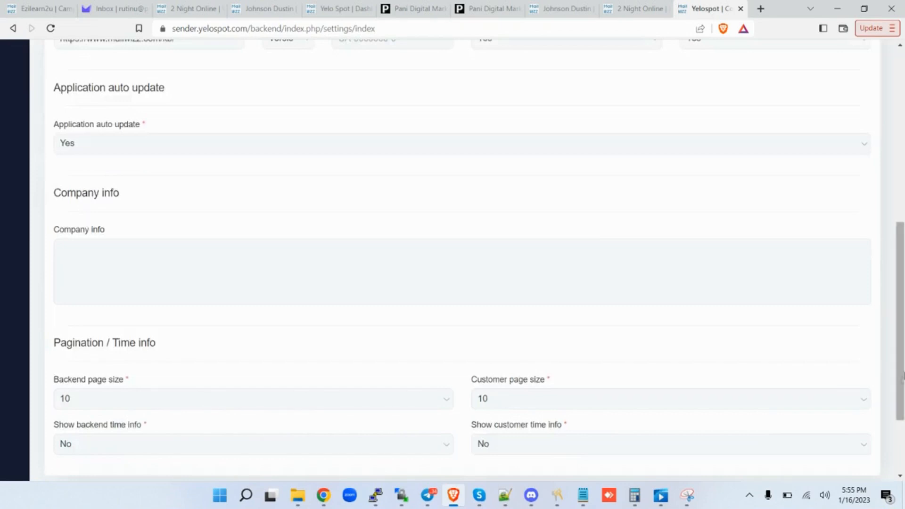
pyautogui.click(904, 440)
pyautogui.moveTo(904, 432); pyautogui.dragTo(900, 259)
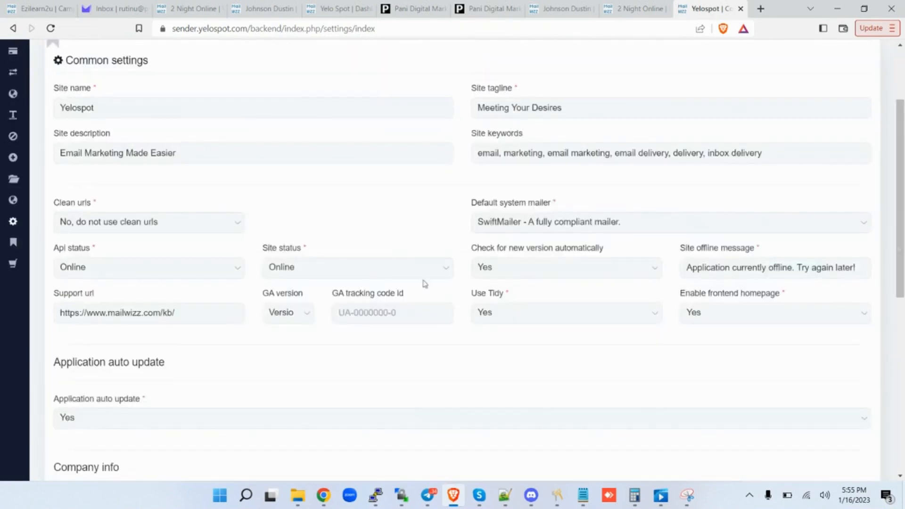
pyautogui.moveTo(10, 223)
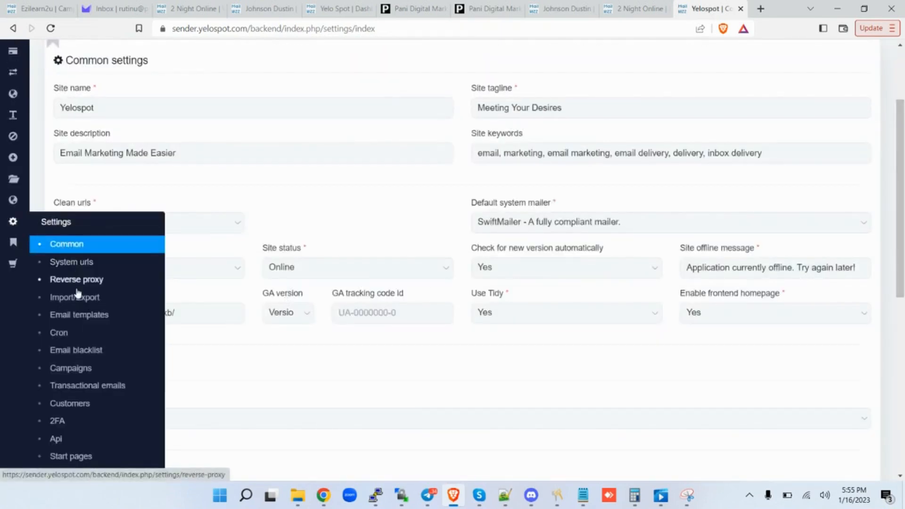
pyautogui.click(79, 306)
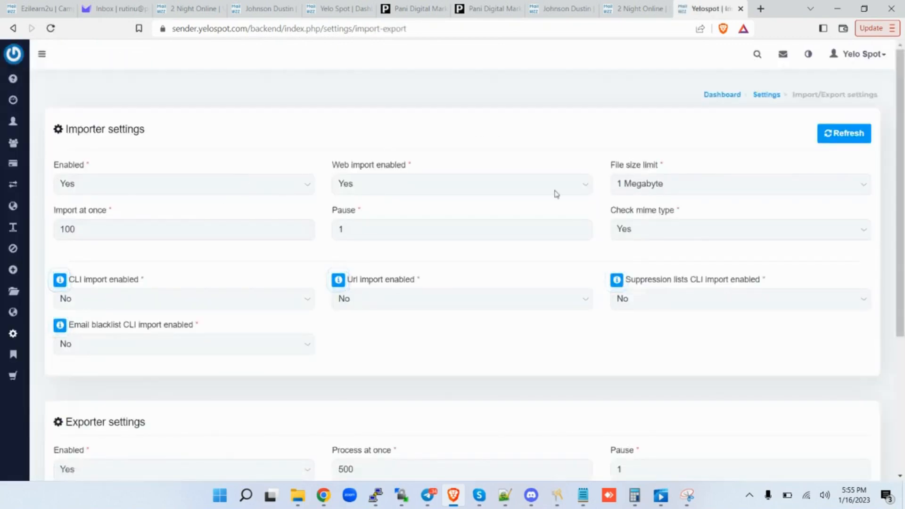
# Set the import file size limit to 100 Megabytes and Import at once to 1000
pyautogui.click(697, 190)
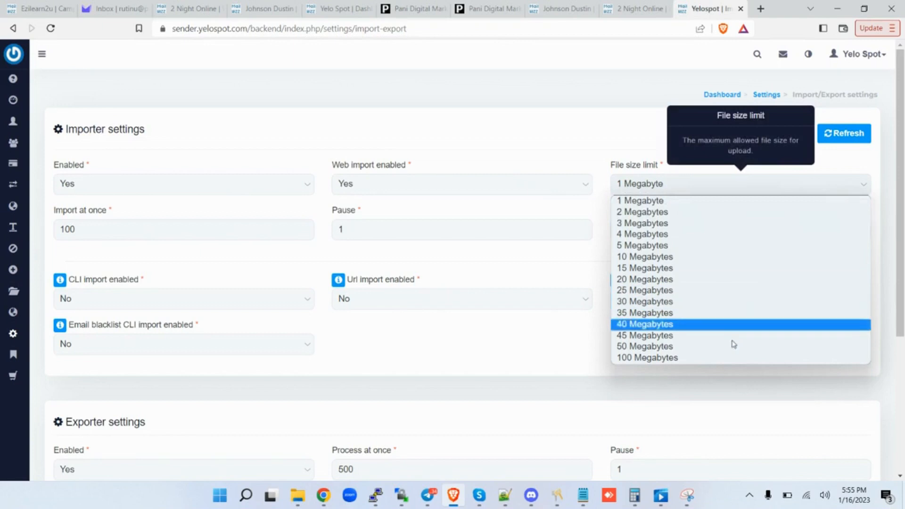
pyautogui.click(729, 359)
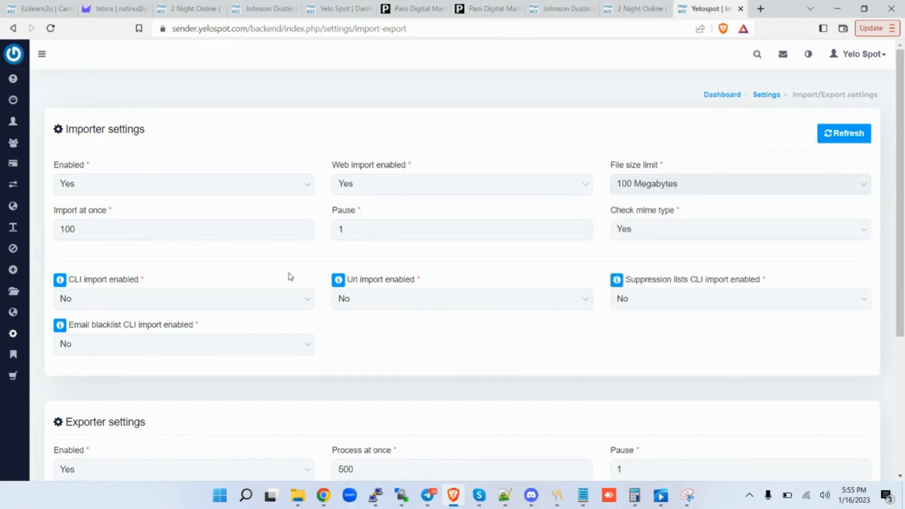
pyautogui.click(207, 227)
pyautogui.write('0')
pyautogui.scroll(-2, 641, 320)
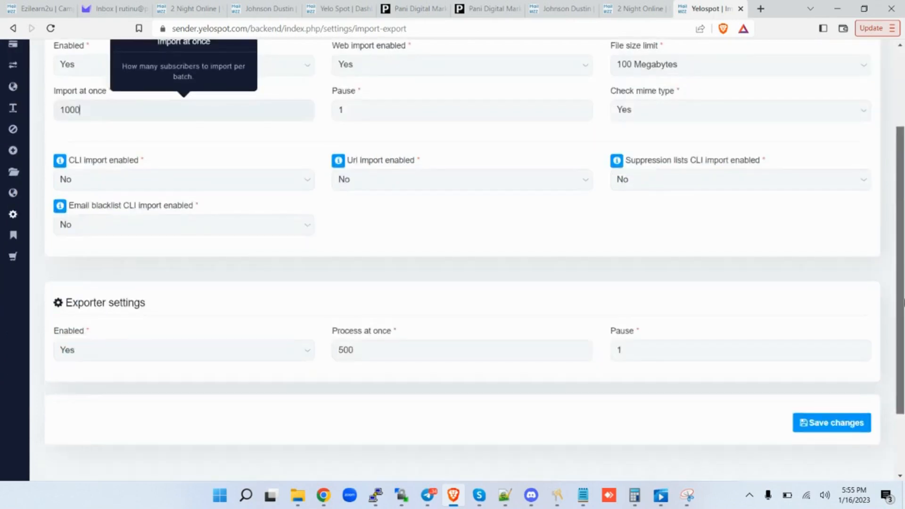
# Change Process at once to 1000 and save the import/export settings
pyautogui.click(468, 360)
pyautogui.press('BackSpace')
pyautogui.press('BackSpace')
pyautogui.press('BackSpace')
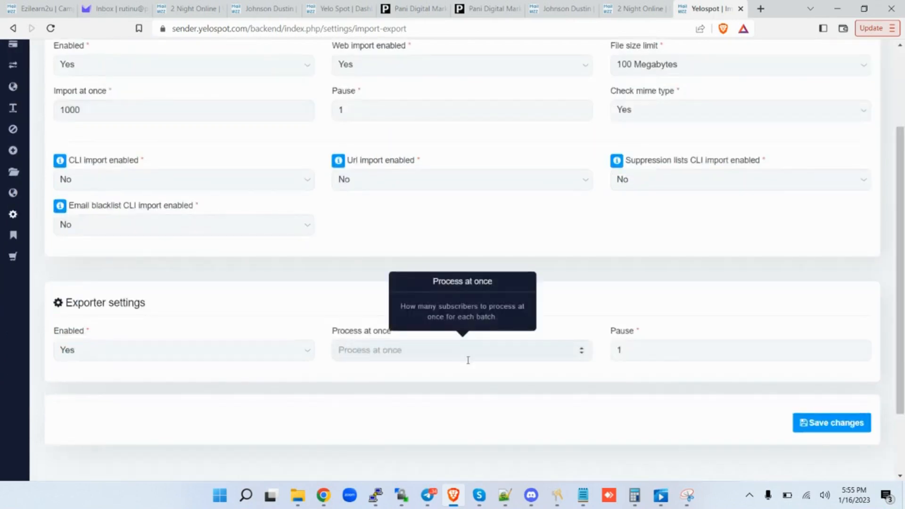
pyautogui.write('1000')
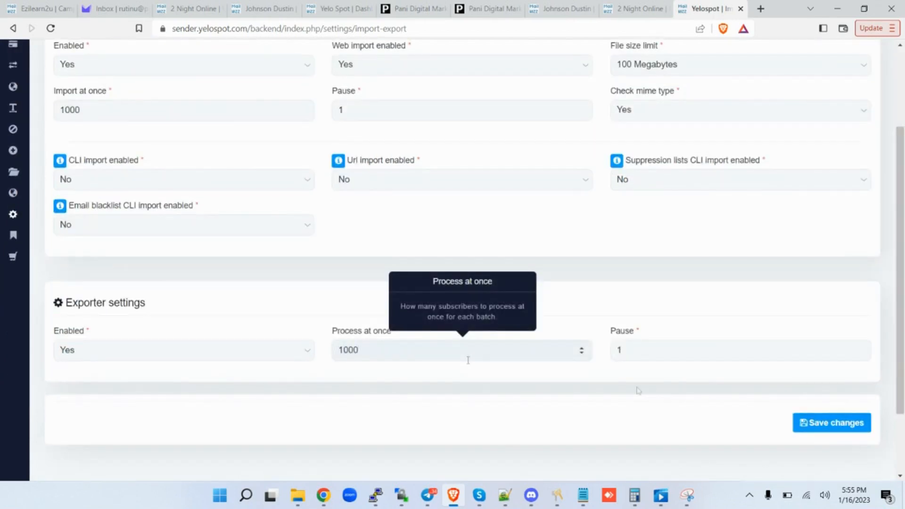
pyautogui.click(845, 422)
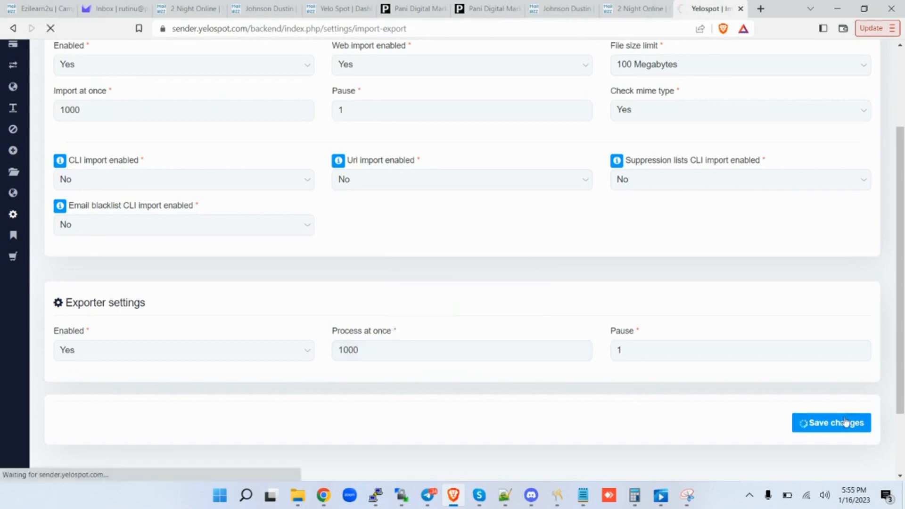
pyautogui.moveTo(901, 301); pyautogui.dragTo(900, 352)
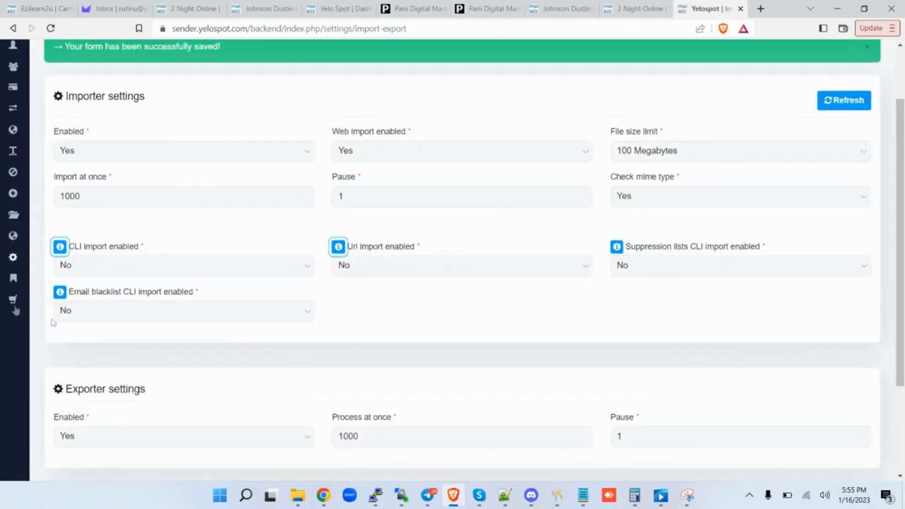
pyautogui.moveTo(16, 265)
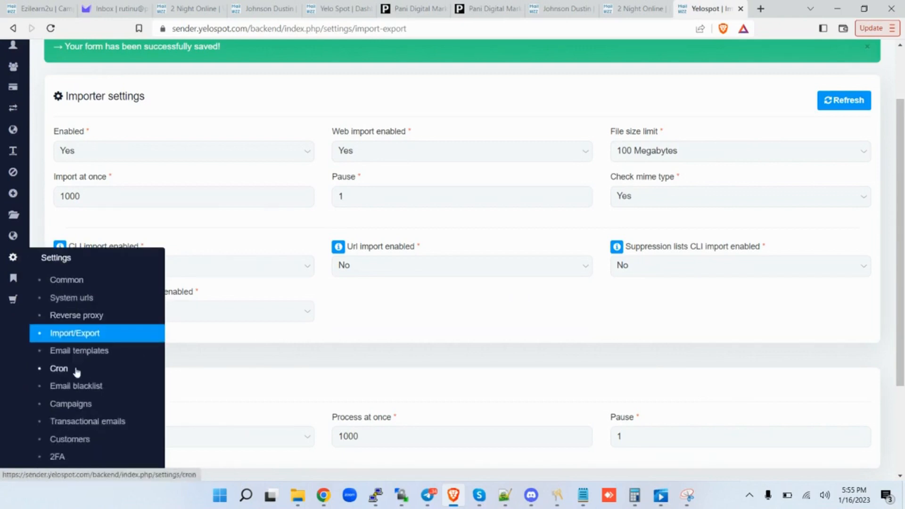
# In Campaign settings, set attachments Enabled to Yes with a 100 Megabytes limit, save, then open Template tags
pyautogui.click(77, 406)
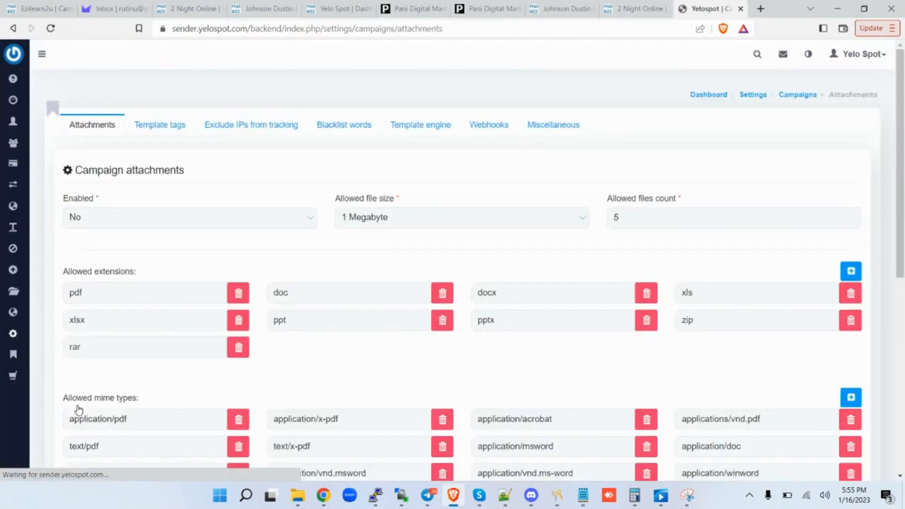
pyautogui.click(470, 225)
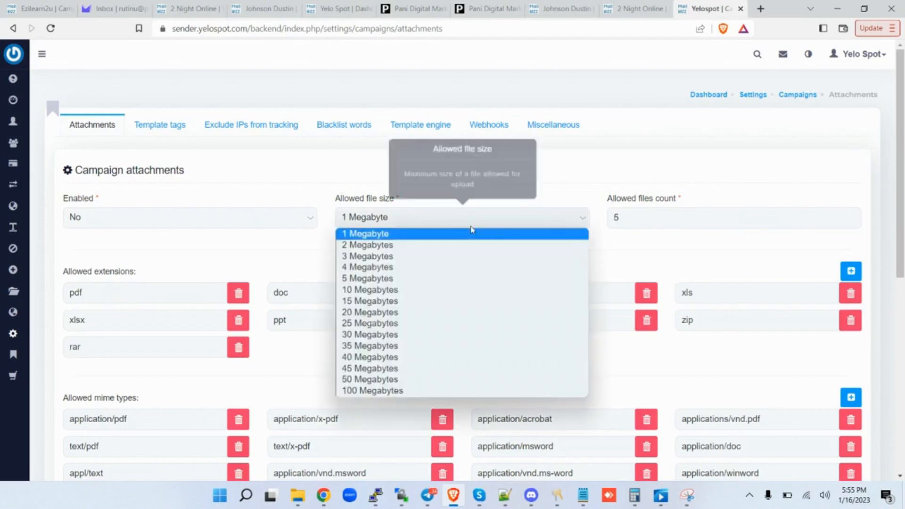
pyautogui.click(455, 395)
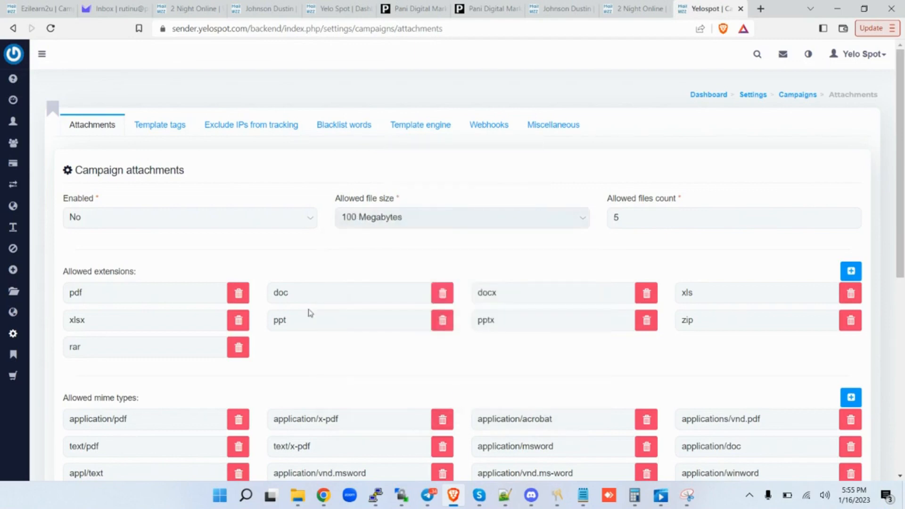
pyautogui.click(243, 213)
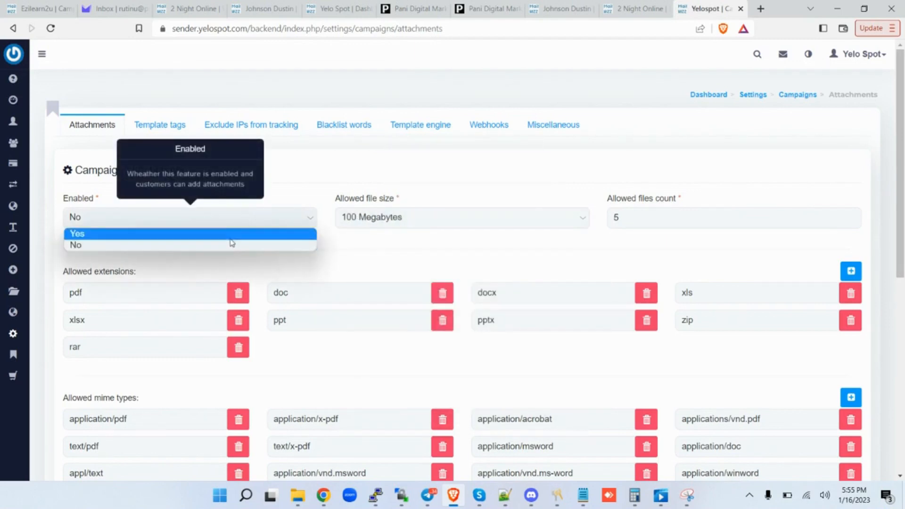
pyautogui.click(232, 233)
pyautogui.moveTo(900, 195); pyautogui.dragTo(902, 390)
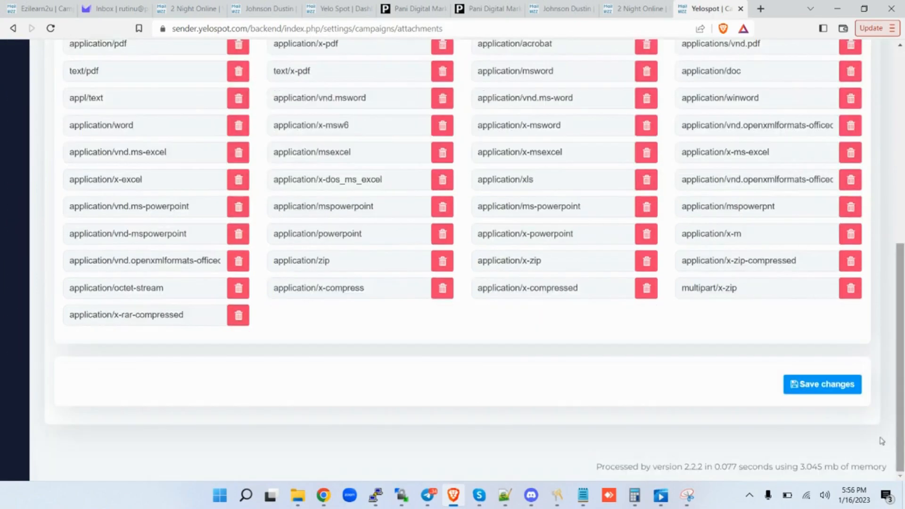
pyautogui.click(821, 385)
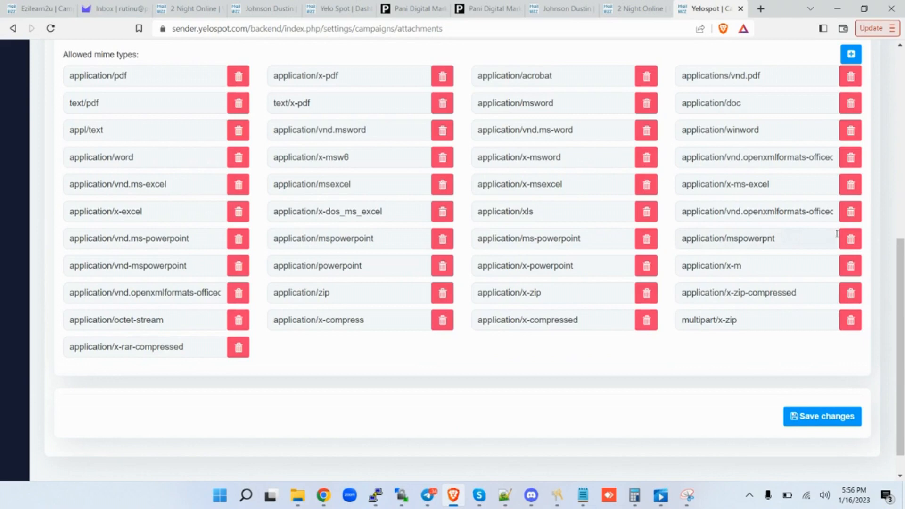
pyautogui.moveTo(901, 264); pyautogui.dragTo(903, 48)
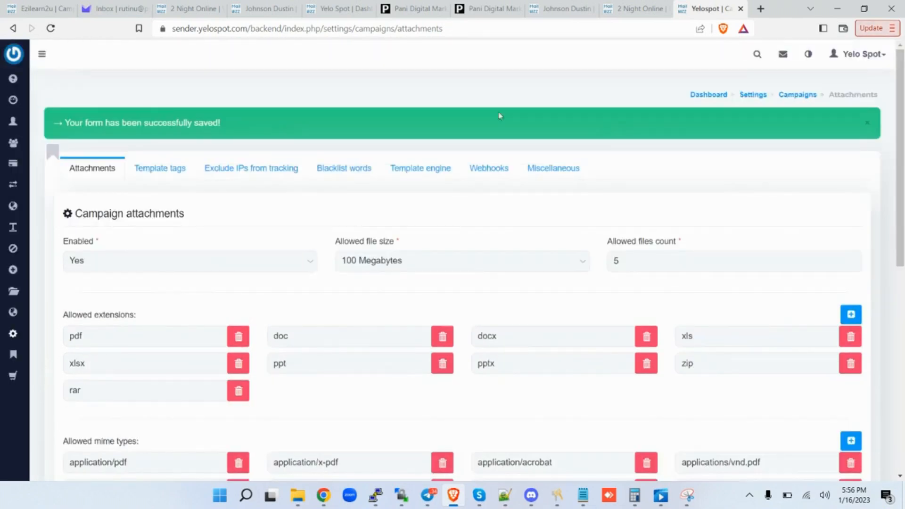
pyautogui.click(169, 172)
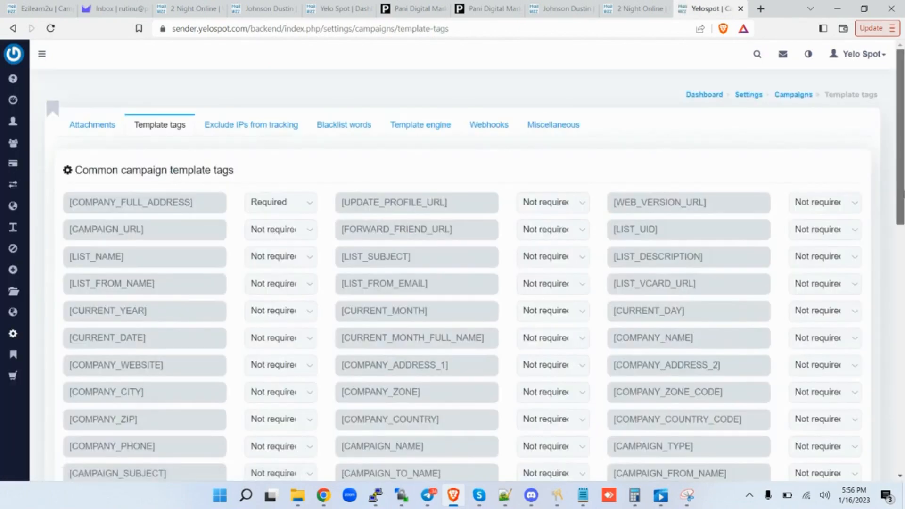
# Mark [COMPANY_FULL_ADDRESS] and [UNSUBSCRIBE_URL] as Not required
pyautogui.moveTo(904, 195)
pyautogui.mouseDown()
pyautogui.moveTo(904, 254)
pyautogui.moveTo(904, 192)
pyautogui.mouseUp()
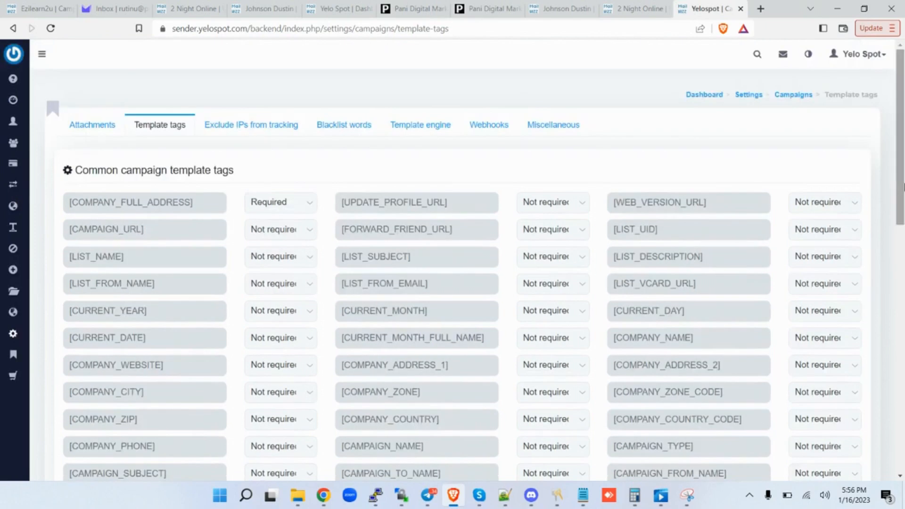
pyautogui.click(307, 203)
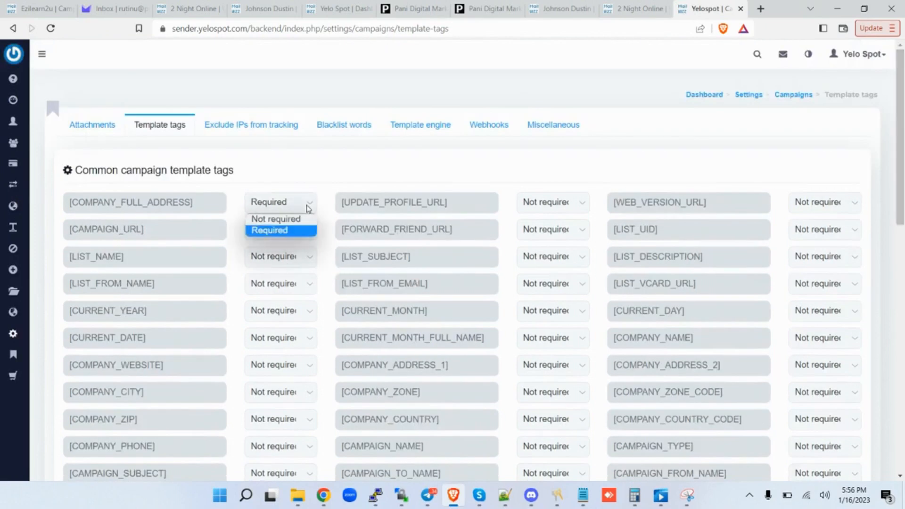
pyautogui.click(282, 219)
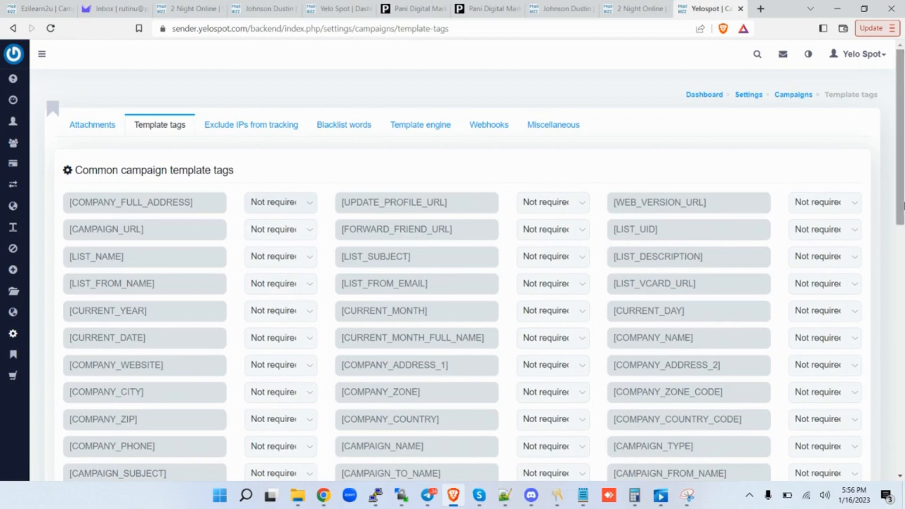
pyautogui.moveTo(904, 206); pyautogui.dragTo(904, 453)
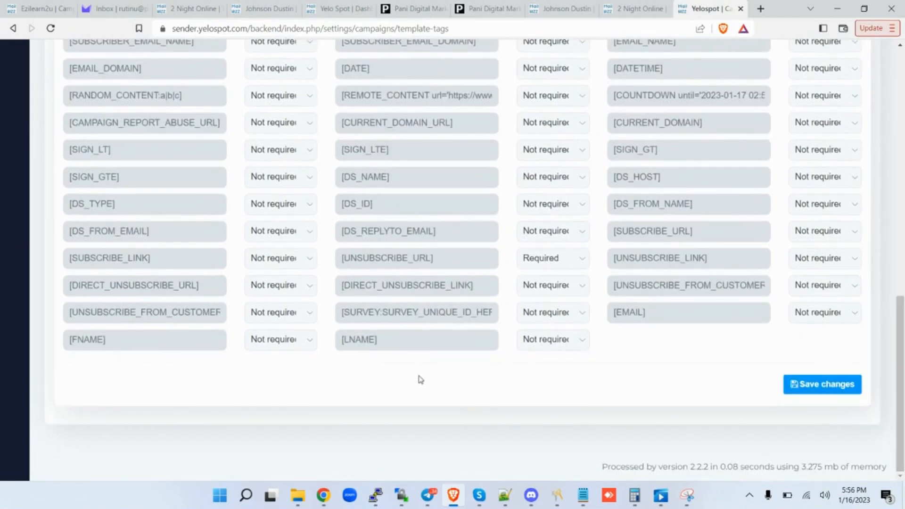
pyautogui.click(585, 254)
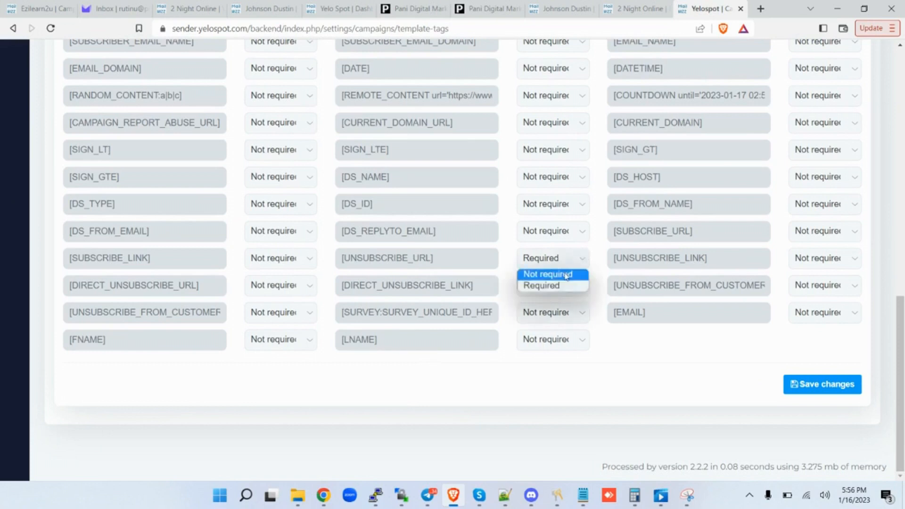
pyautogui.click(566, 273)
# Mark [UNSUBSCRIBE_LINK] as Required and save the template tags
pyautogui.click(833, 265)
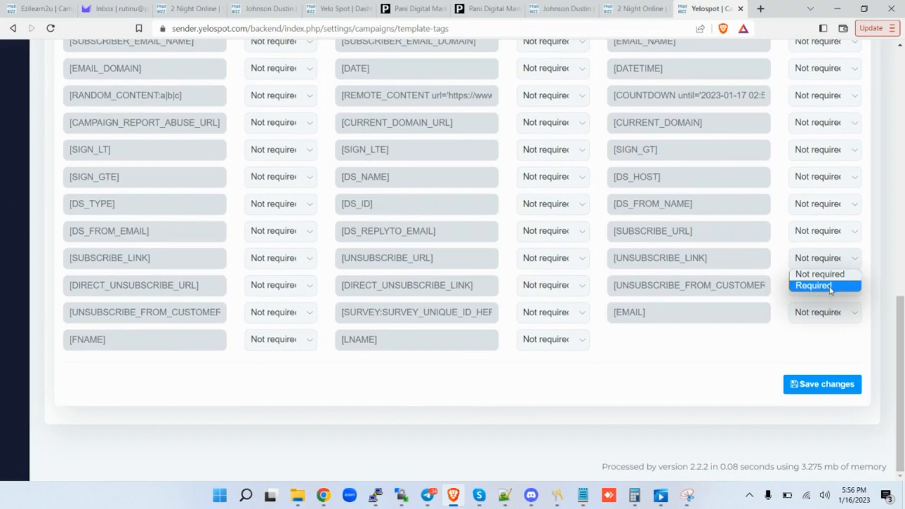
pyautogui.click(831, 286)
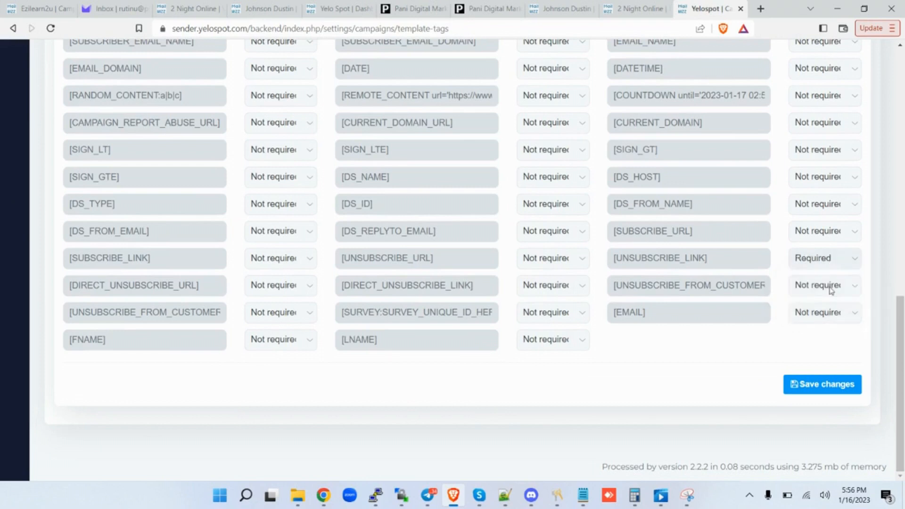
pyautogui.click(831, 386)
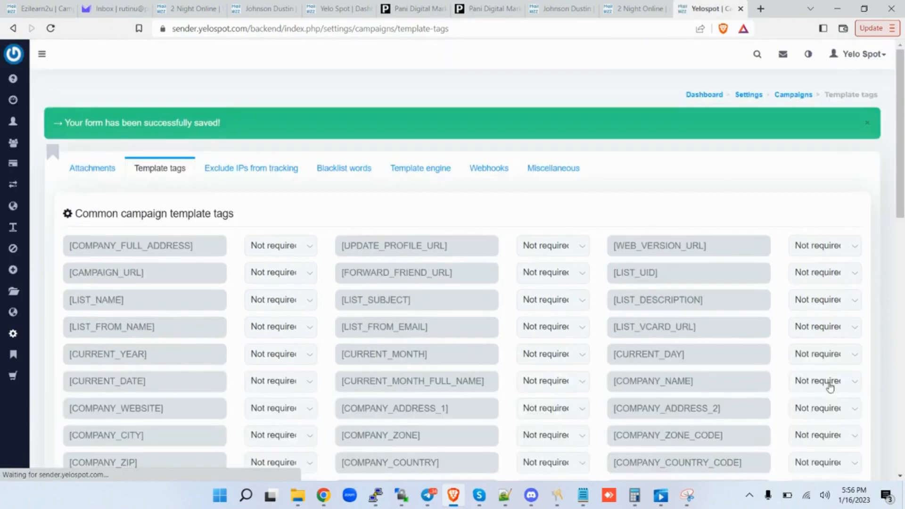
pyautogui.scroll(-2, 903, 211)
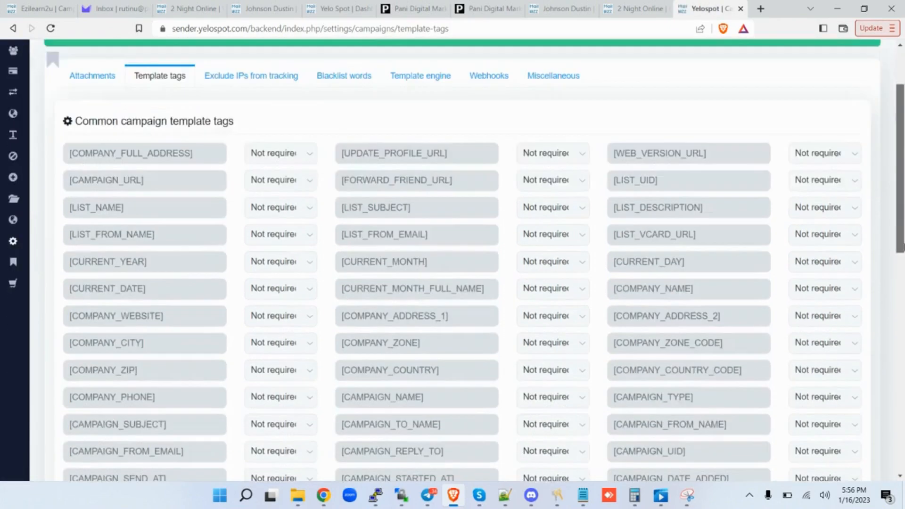
pyautogui.moveTo(4, 249)
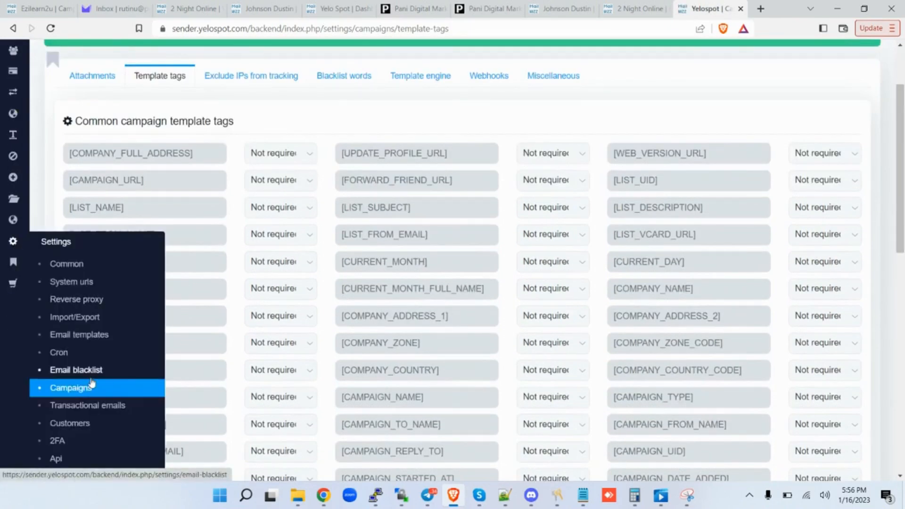
# In customer Servers settings, set Max. bounce servers to -1 (unlimited)
pyautogui.click(87, 433)
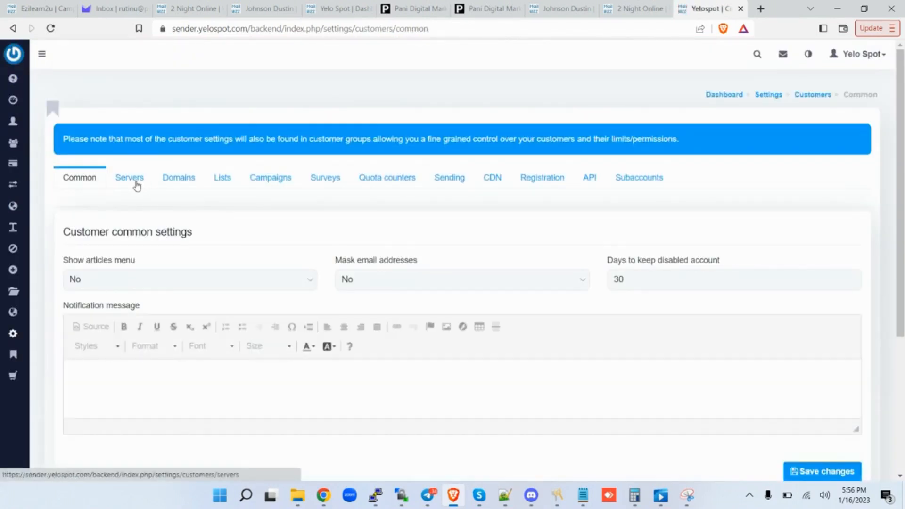
pyautogui.click(136, 184)
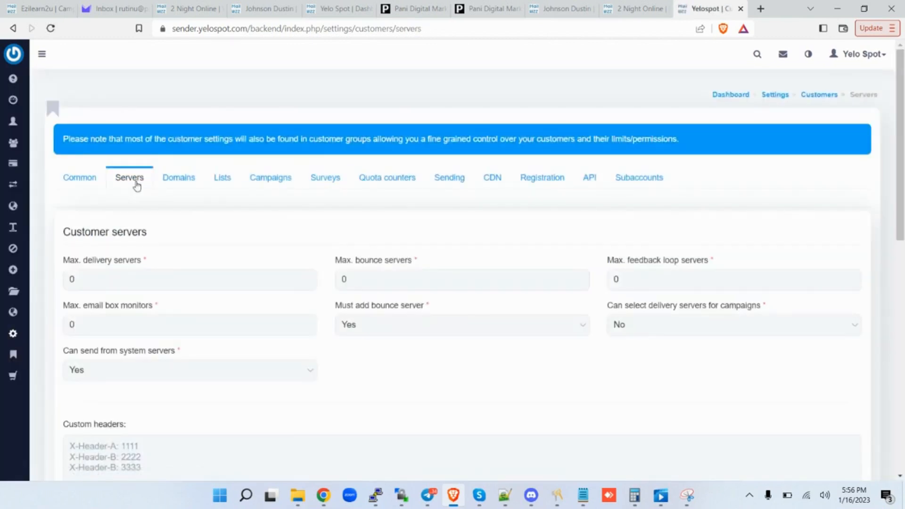
pyautogui.moveTo(188, 282)
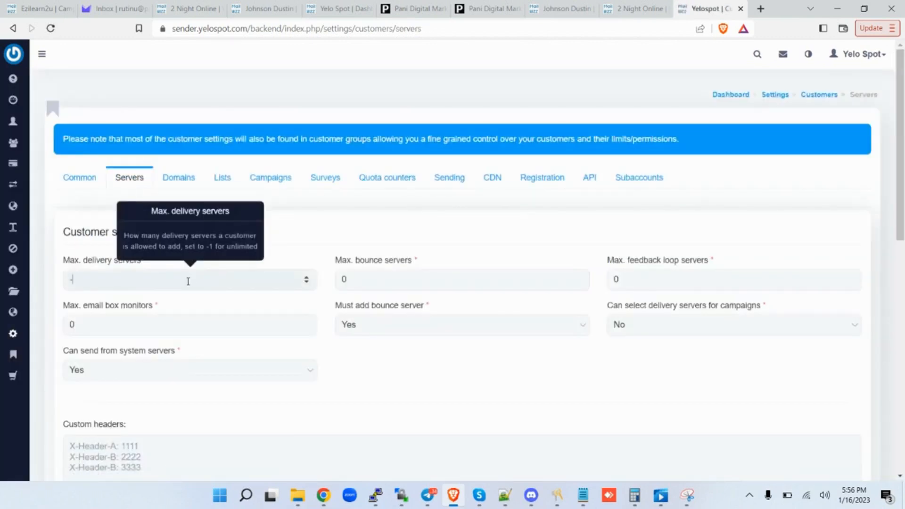
pyautogui.click(339, 240)
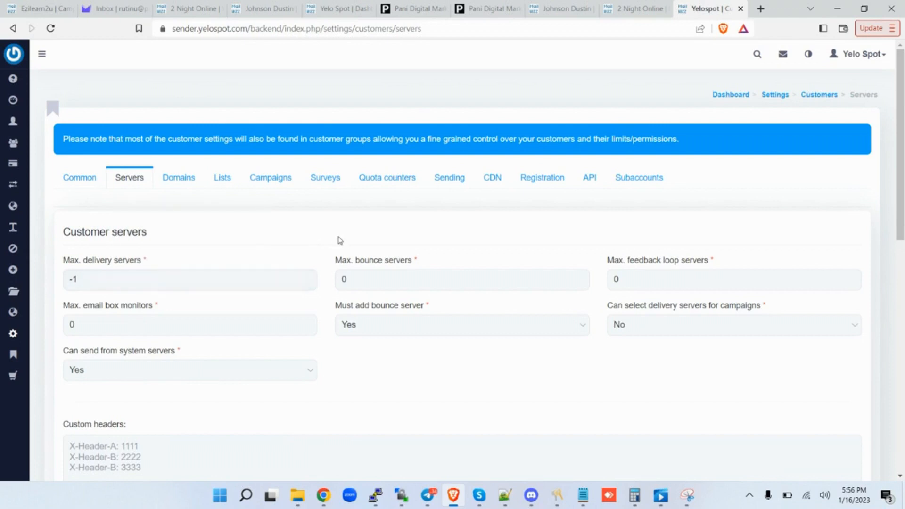
pyautogui.click(380, 277)
pyautogui.press('BackSpace')
pyautogui.write('-1')
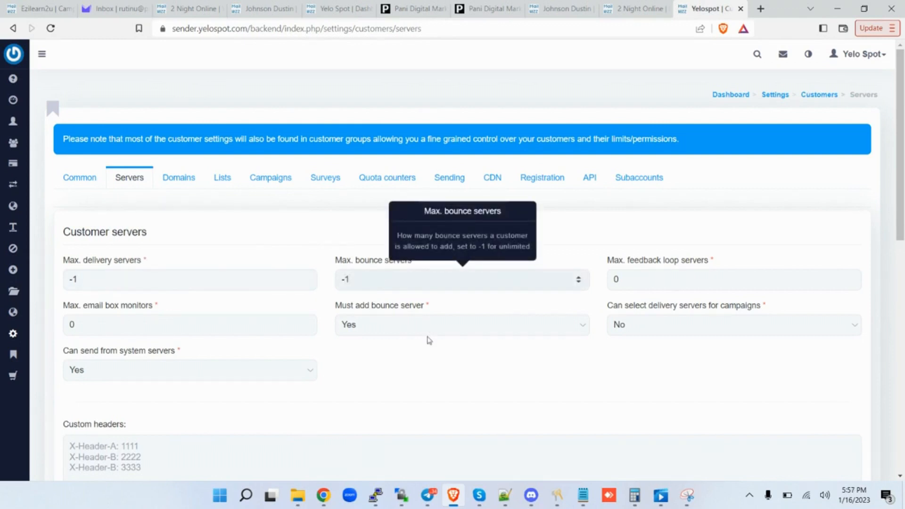
# Set Must add bounce server and Can send from system servers to No
pyautogui.click(512, 329)
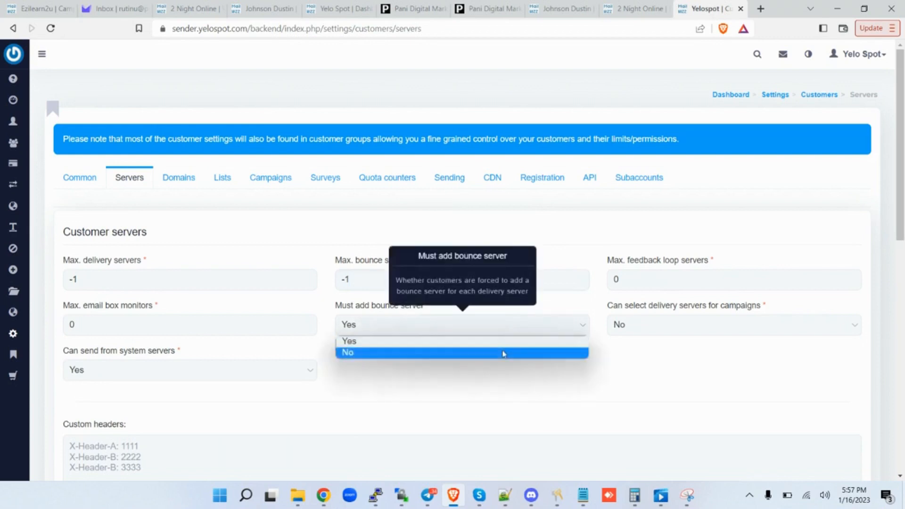
pyautogui.click(502, 360)
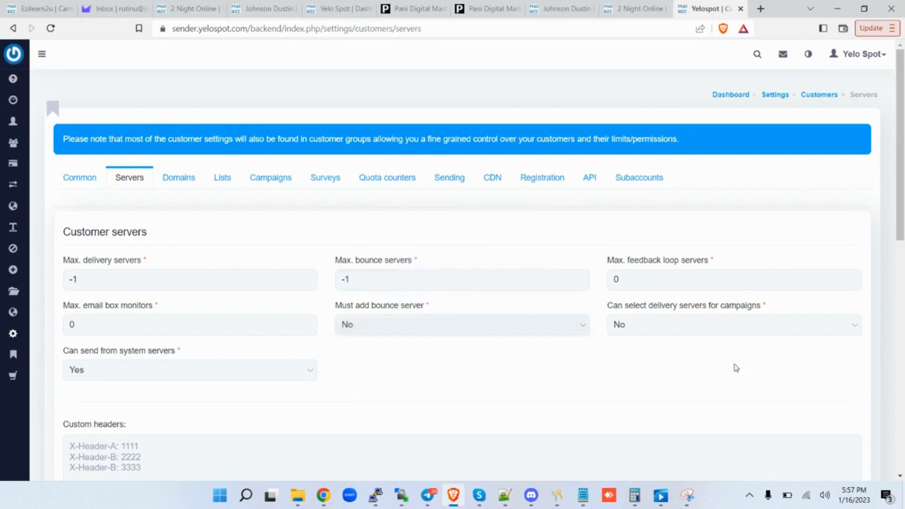
pyautogui.click(771, 331)
pyautogui.click(769, 330)
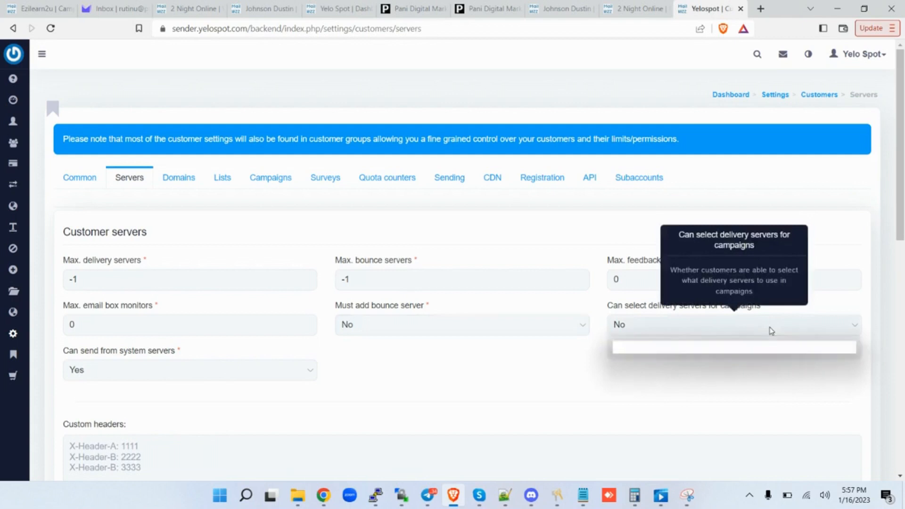
pyautogui.click(282, 381)
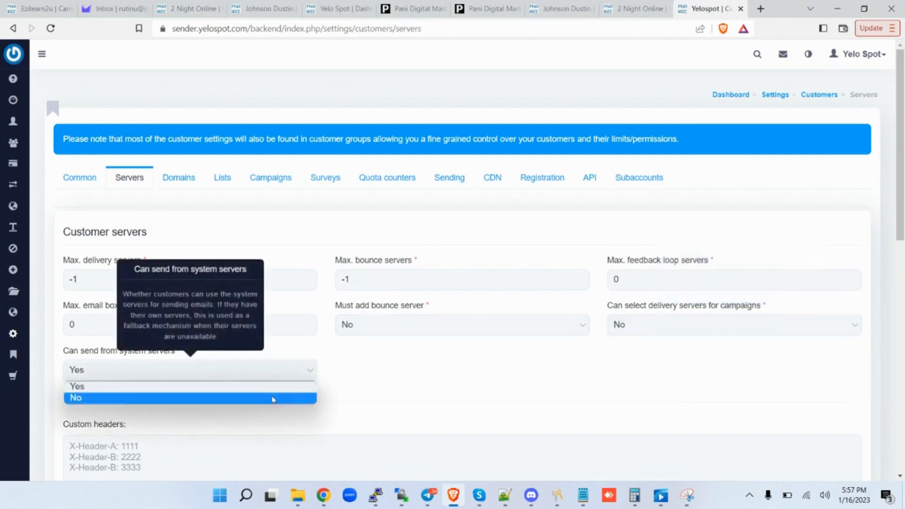
pyautogui.click(274, 397)
pyautogui.moveTo(899, 209); pyautogui.dragTo(903, 377)
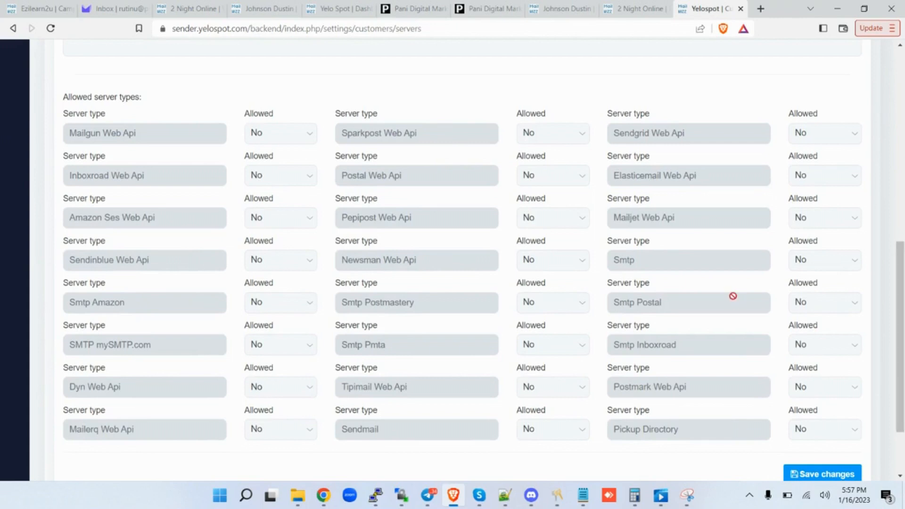
# Set the Smtp server type's Allowed option to Yes and save, confirming the success message
pyautogui.click(845, 264)
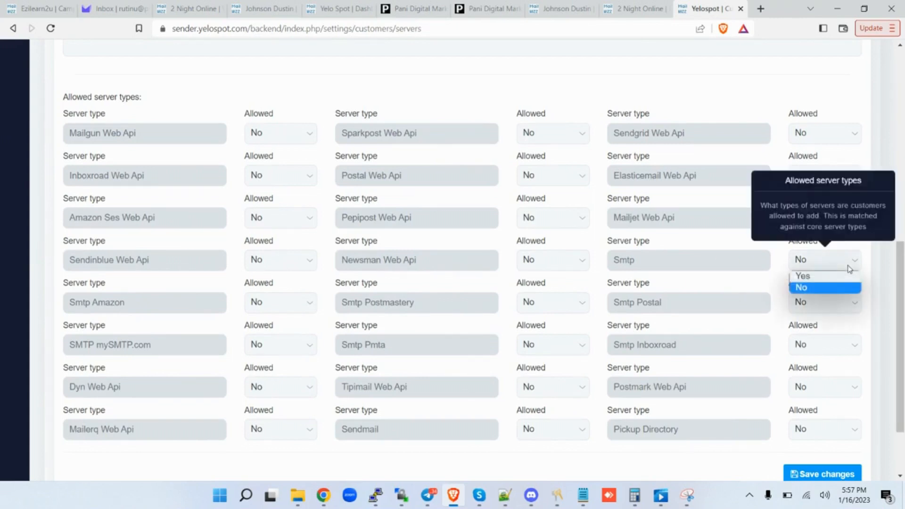
pyautogui.click(836, 280)
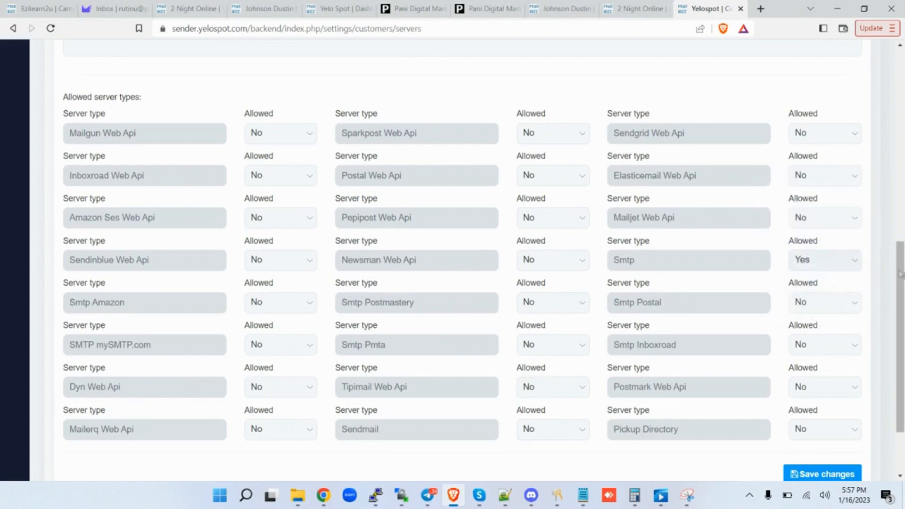
pyautogui.moveTo(901, 276); pyautogui.dragTo(903, 294)
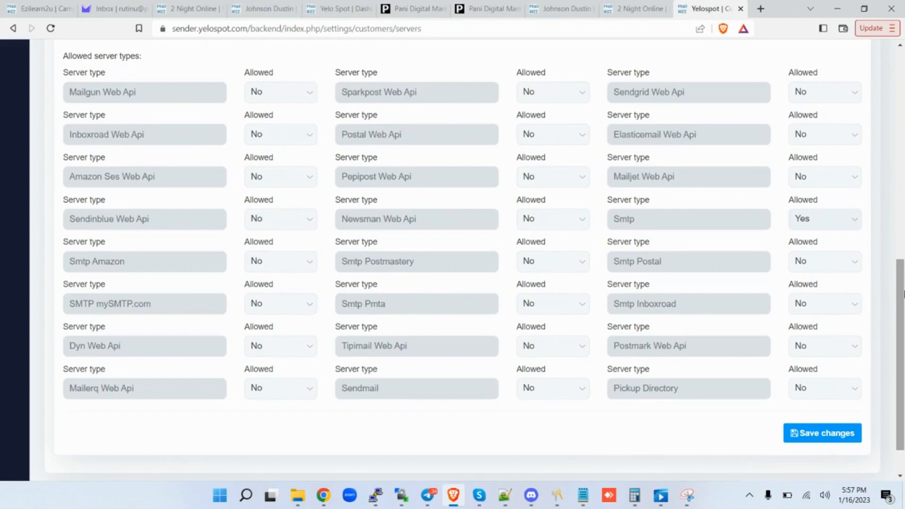
pyautogui.moveTo(903, 294)
pyautogui.mouseDown()
pyautogui.moveTo(903, 263)
pyautogui.moveTo(904, 293)
pyautogui.mouseUp()
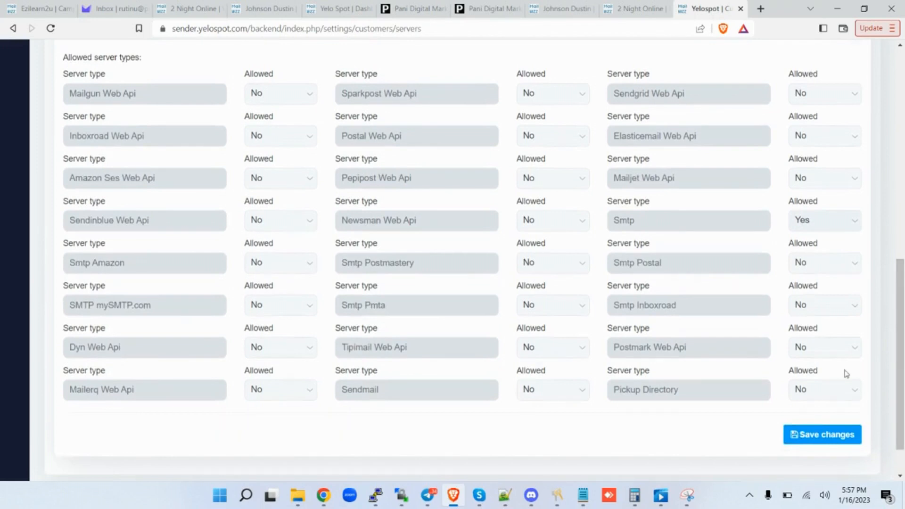
pyautogui.click(833, 442)
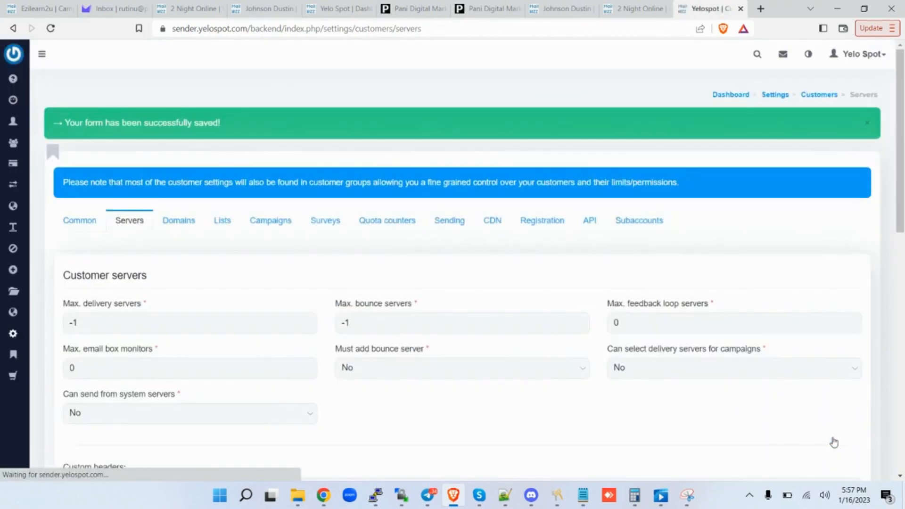
pyautogui.moveTo(904, 211); pyautogui.dragTo(904, 413)
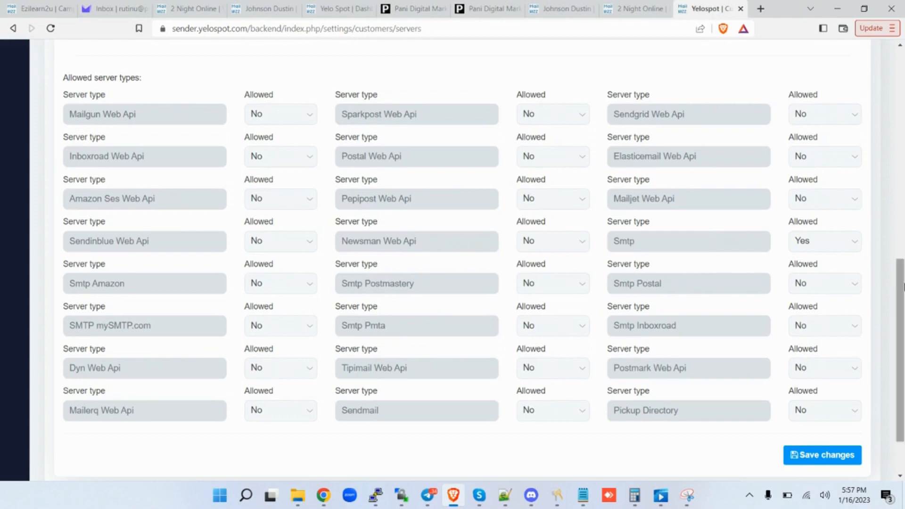
pyautogui.moveTo(904, 287); pyautogui.dragTo(904, 288)
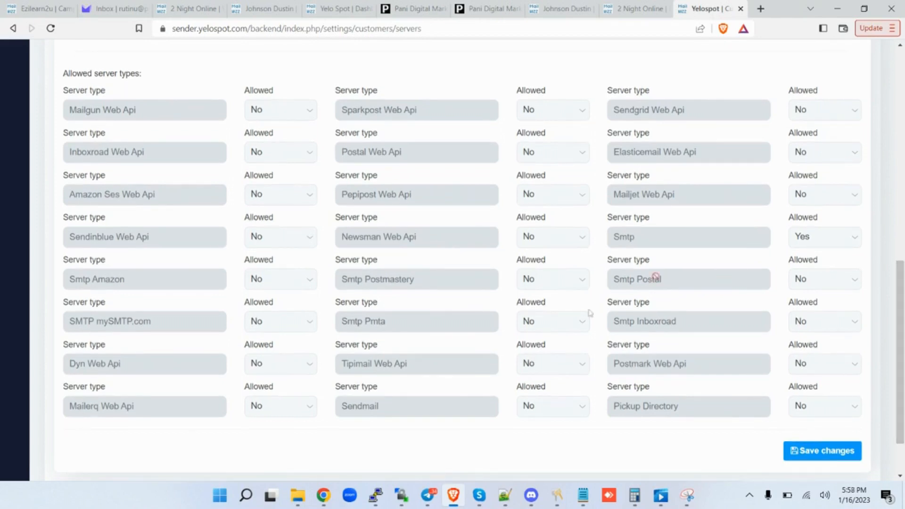
pyautogui.moveTo(904, 353); pyautogui.dragTo(896, 128)
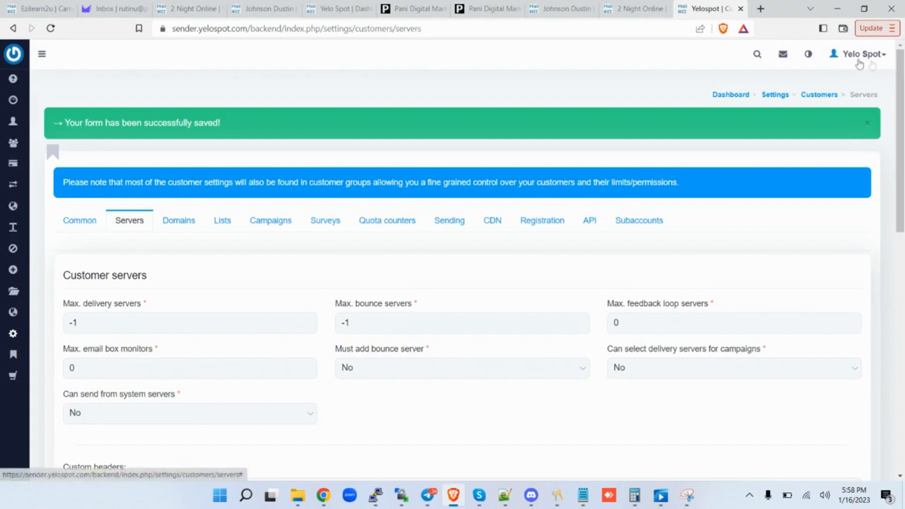
# Replace the backend path in the address with 'customer' to load the customer area
pyautogui.moveTo(421, 29); pyautogui.dragTo(262, 28)
pyautogui.press('BackSpace')
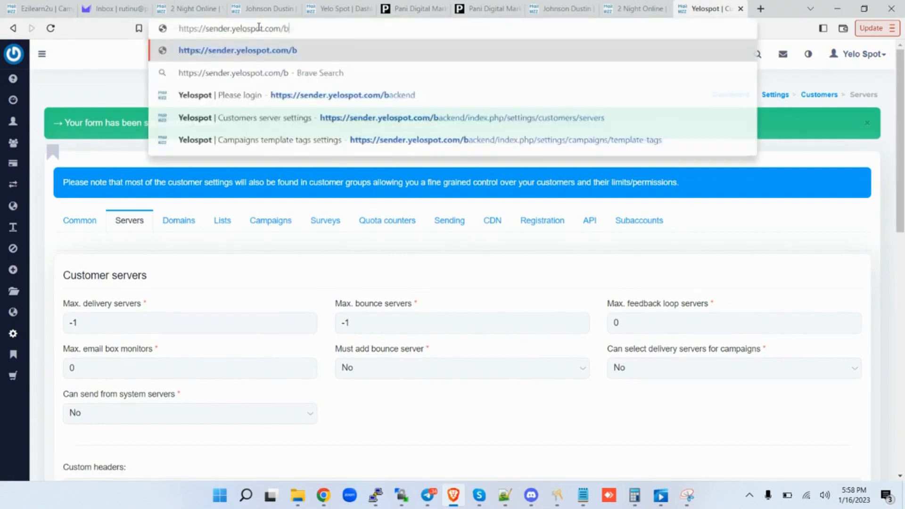
pyautogui.write('customer')
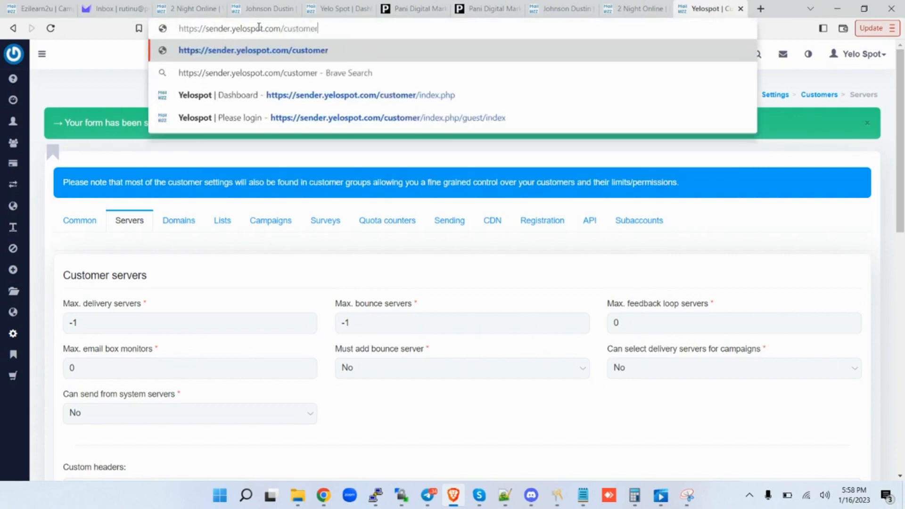
pyautogui.press('Return')
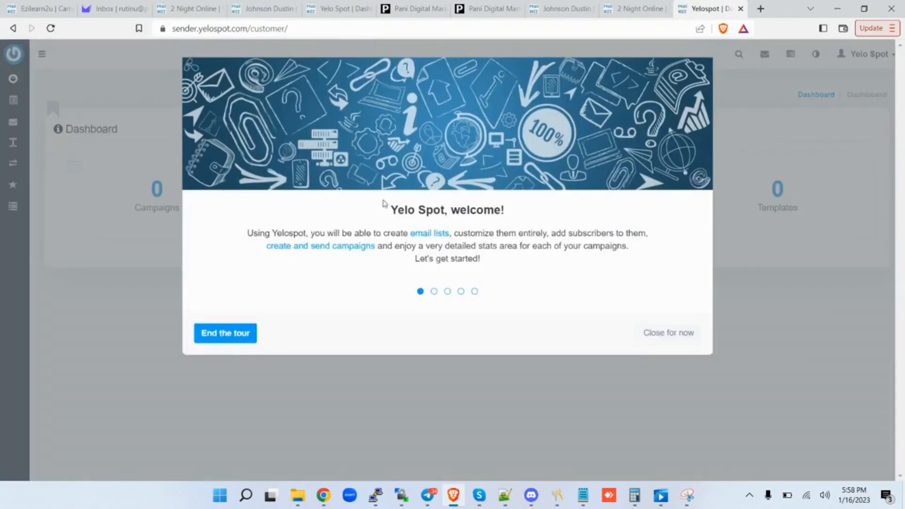
# End the customer dashboard's welcome tour and switch it to dark mode
pyautogui.click(249, 338)
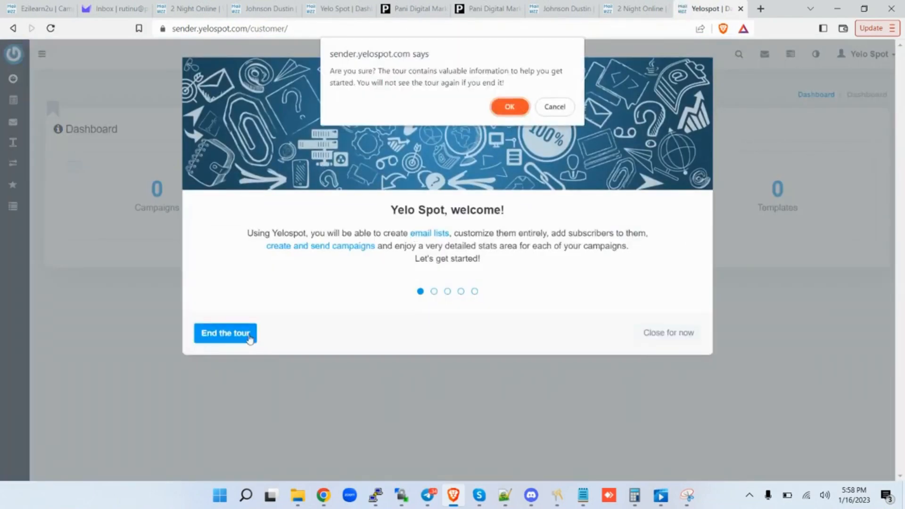
pyautogui.click(509, 105)
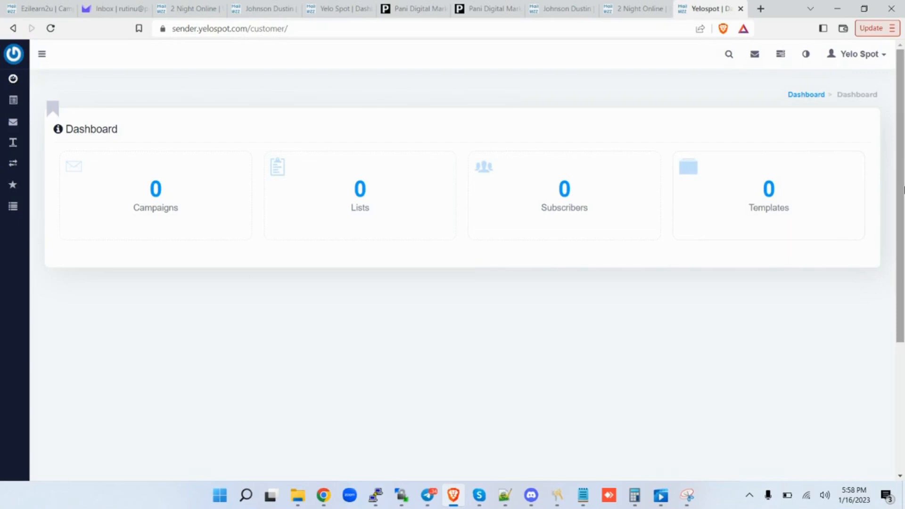
pyautogui.click(806, 56)
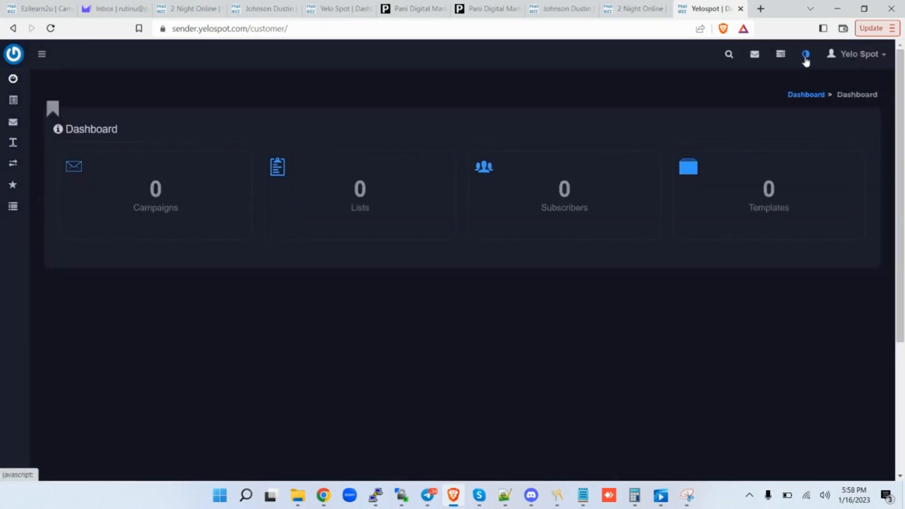